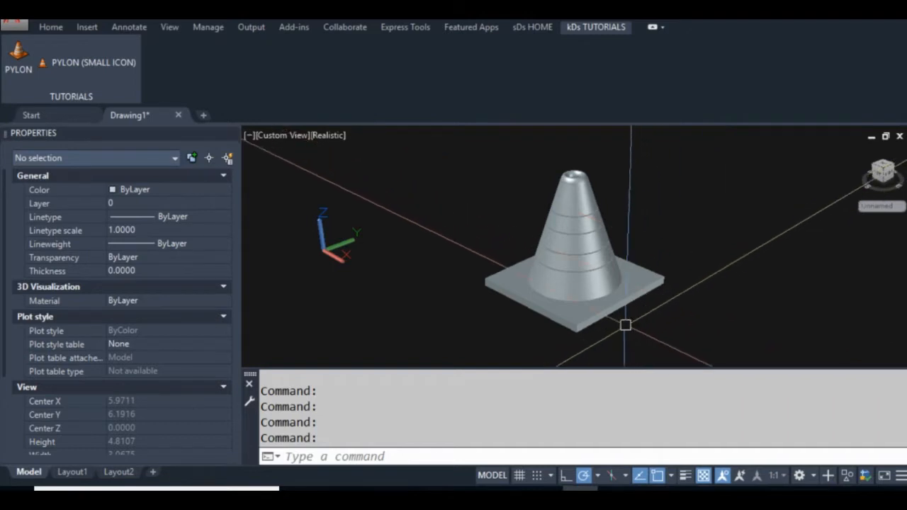
Examine the 3D traffic cone and its square base from several viewing angles.
left_click_drag(626, 332, 652, 295)
key("Escape")
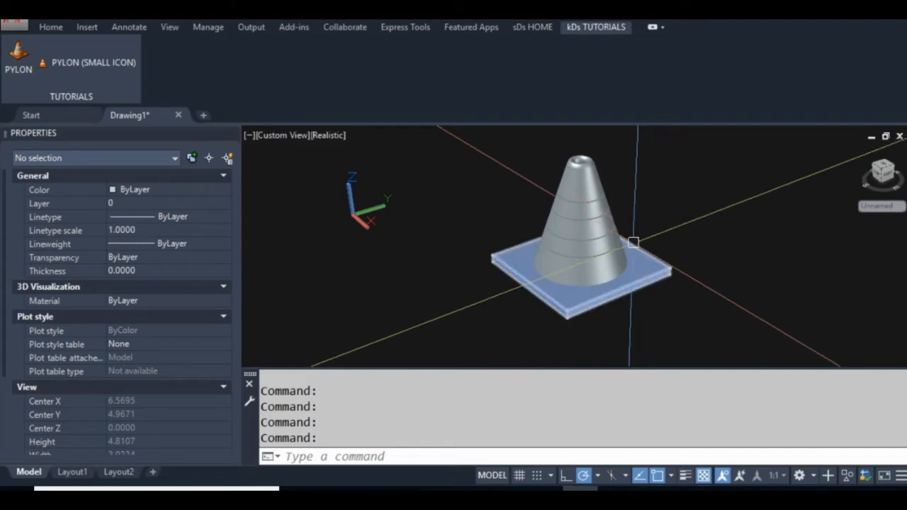
mouse_move(633, 243)
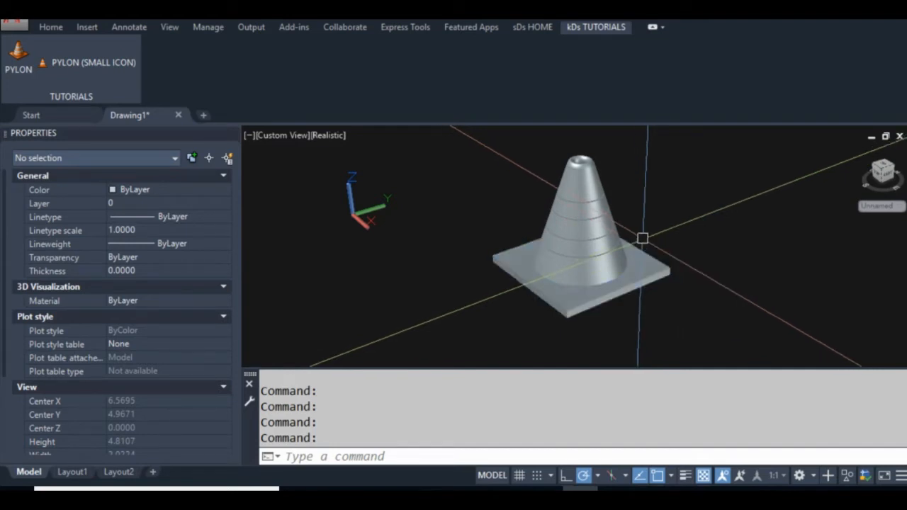
left_click_drag(640, 238, 616, 190)
key("Escape")
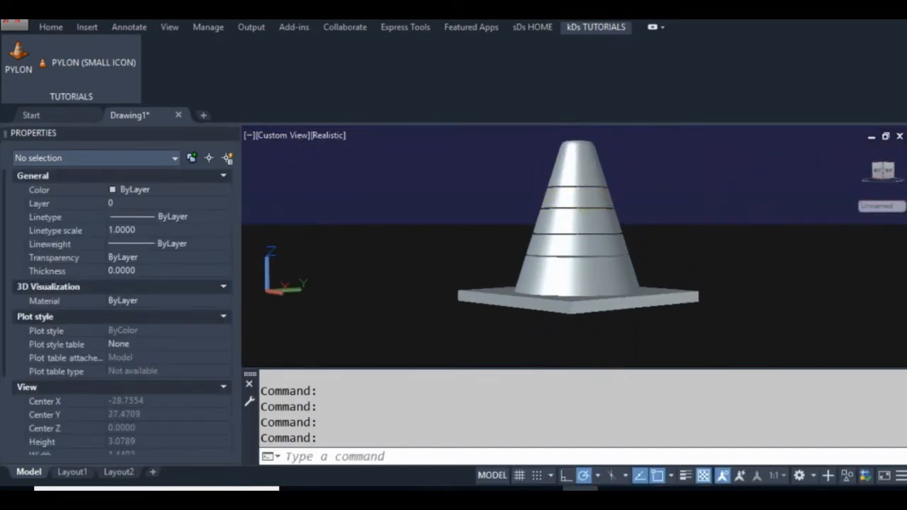
left_click_drag(562, 210, 643, 256)
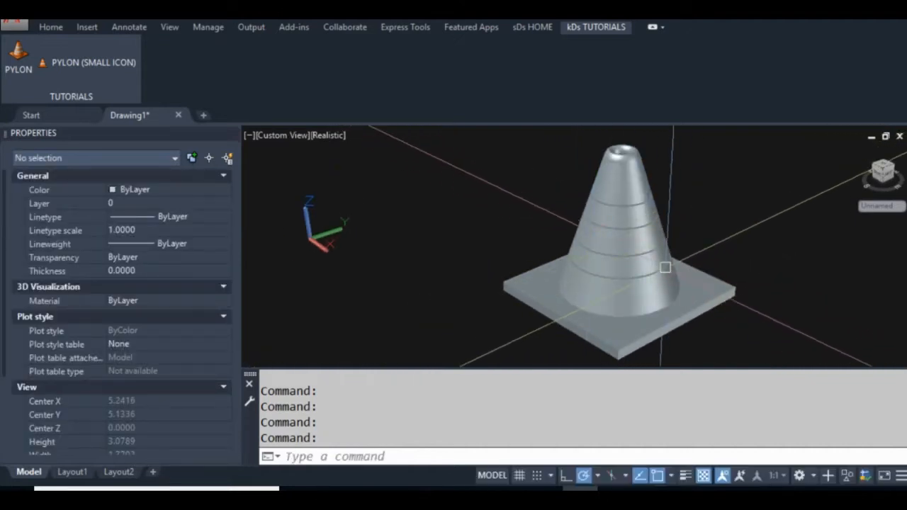
left_click_drag(631, 262, 621, 257)
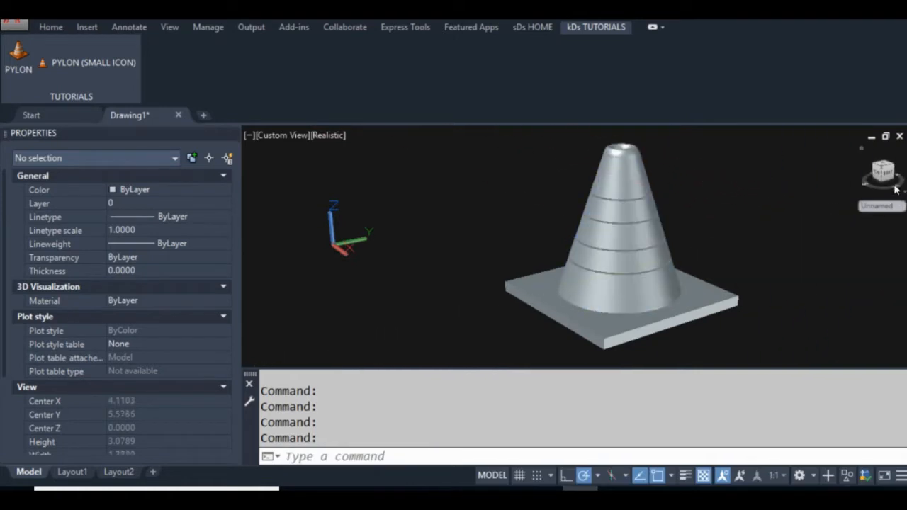
Switch the viewport to parallel projection and examine how the cone appears.
right_click(881, 172)
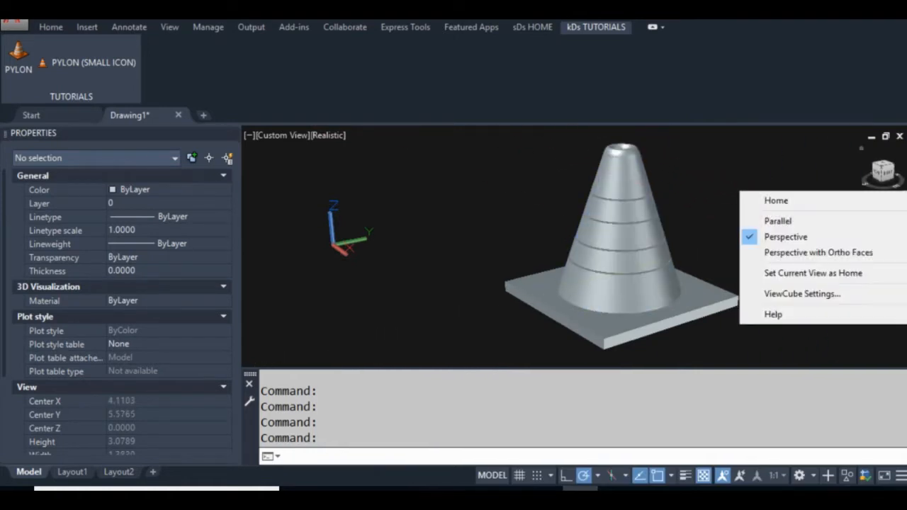
left_click(834, 226)
left_click_drag(627, 252, 644, 238)
scroll(659, 237, "up", 1)
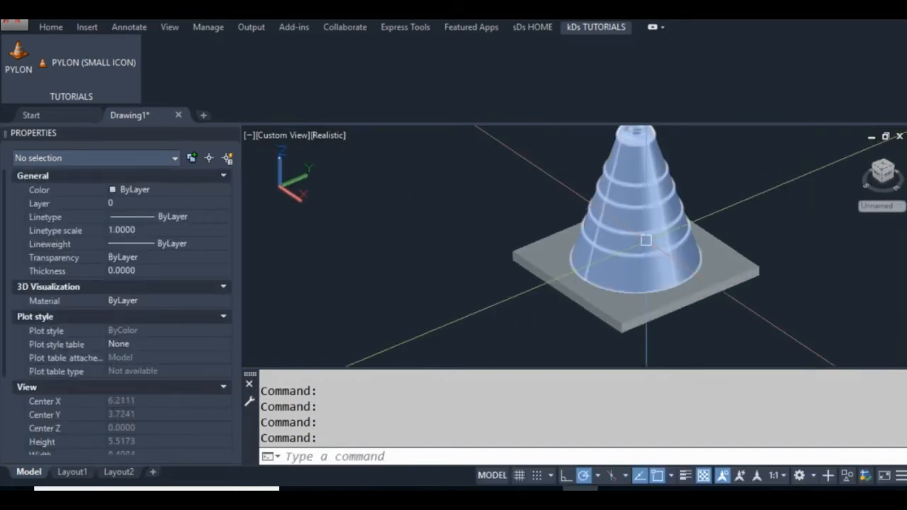
Return the viewport to perspective projection and examine the cone up close.
right_click(904, 194)
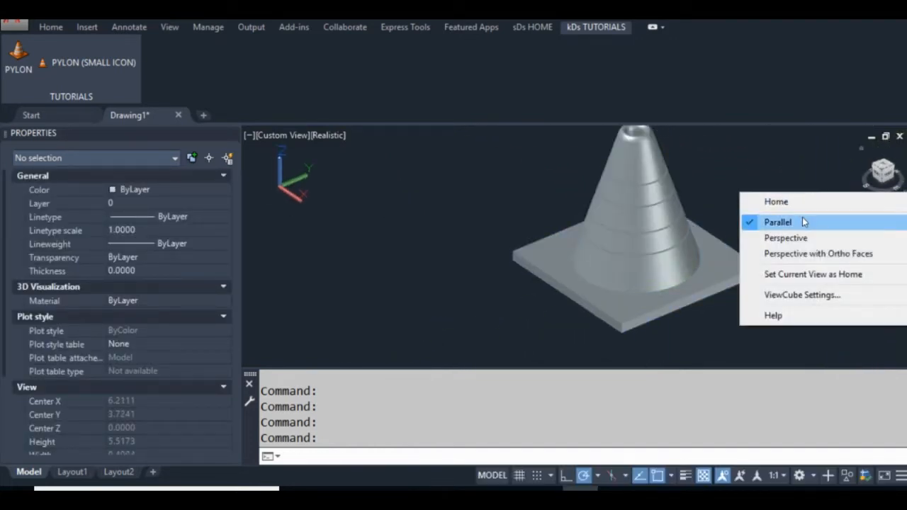
left_click(786, 238)
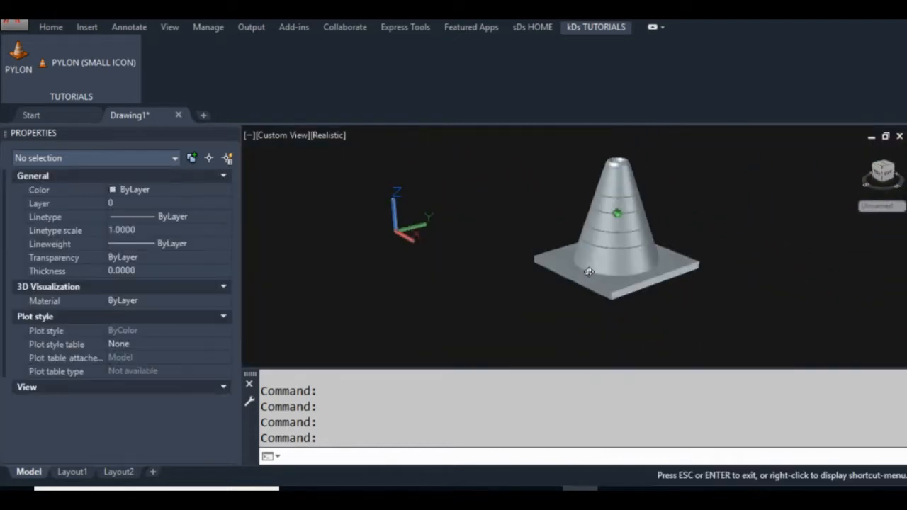
scroll(621, 268, "up", 3)
left_click_drag(674, 267, 656, 272)
scroll(657, 272, "down", 2)
key("Escape")
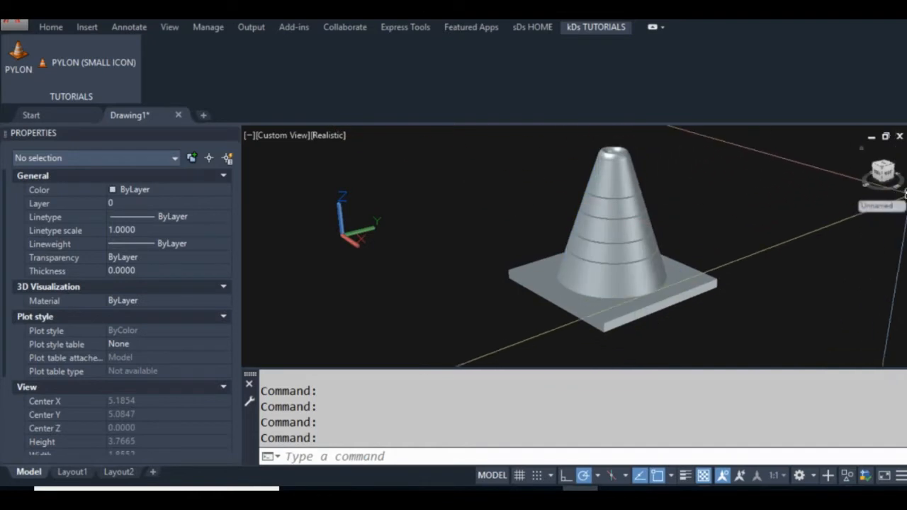
Change the cone's view to parallel projection once more for comparison with perspective.
left_click(903, 191)
left_click(802, 224)
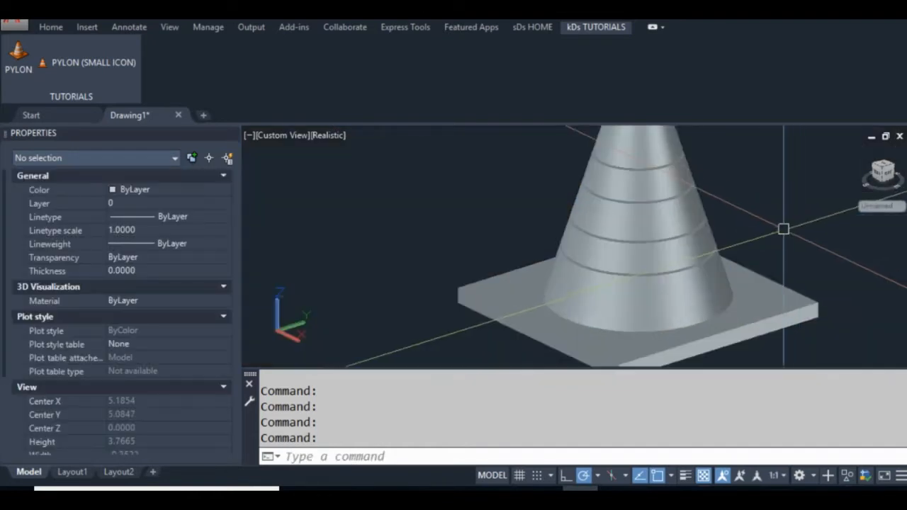
scroll(657, 247, "down", 3)
mouse_move(656, 247)
left_mouse_down()
mouse_move(655, 258)
mouse_move(666, 256)
mouse_move(644, 252)
mouse_move(652, 255)
left_mouse_up()
scroll(672, 254, "up", 2)
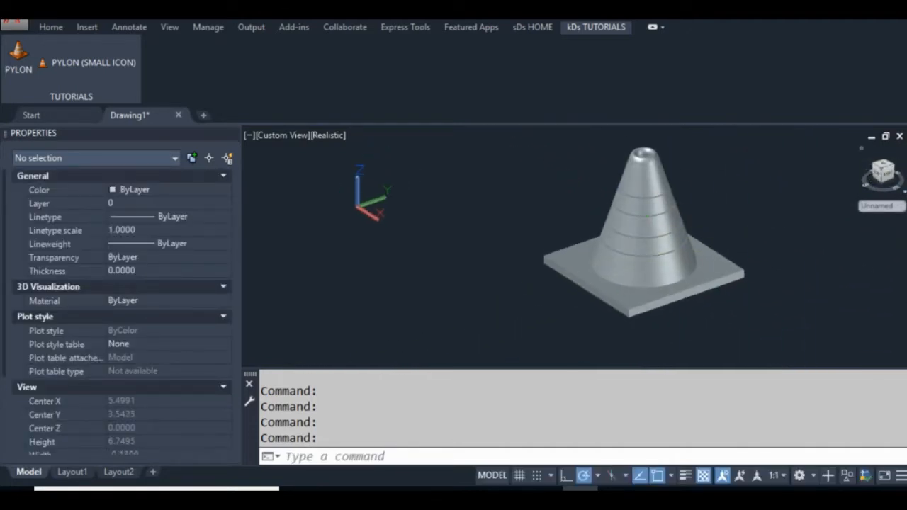
Set the viewport to perspective projection and orient the cone in a raised three-quarter view with a base corner facing front.
right_click(904, 190)
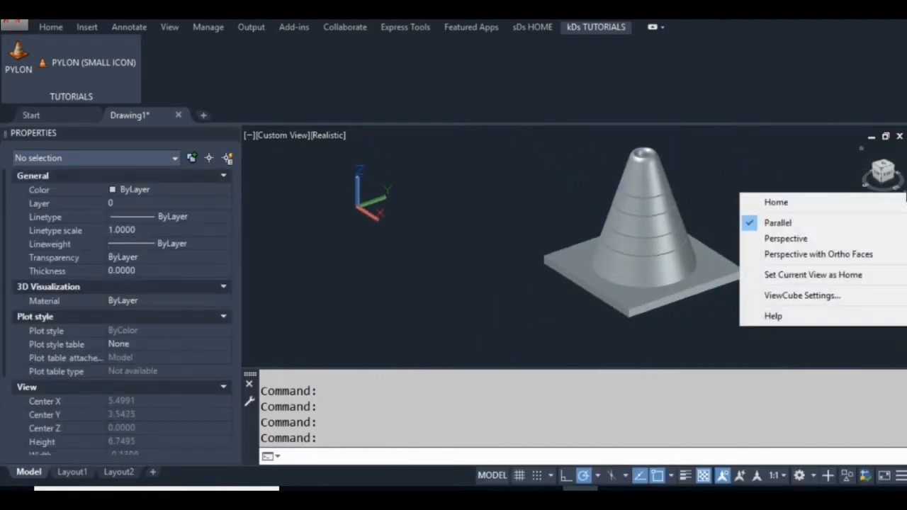
left_click(812, 245)
scroll(630, 265, "up", 4)
left_click_drag(649, 263, 651, 258)
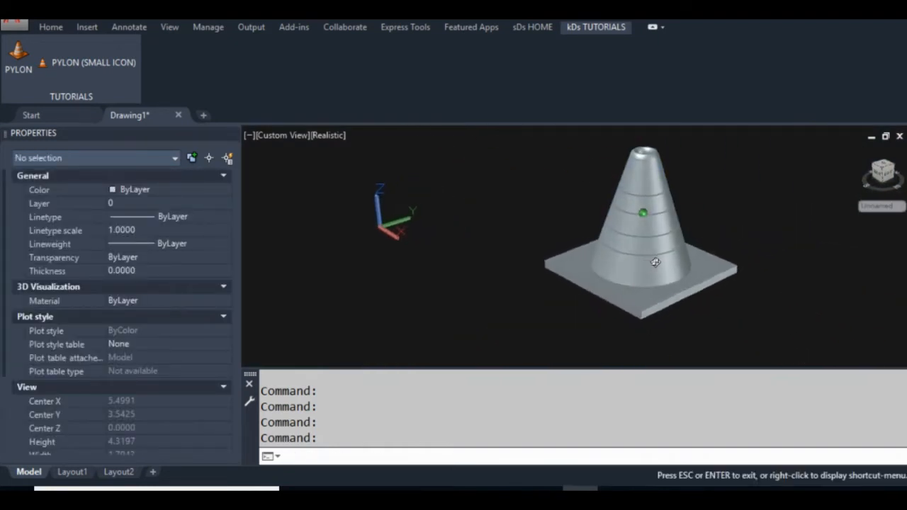
left_click_drag(656, 260, 603, 269)
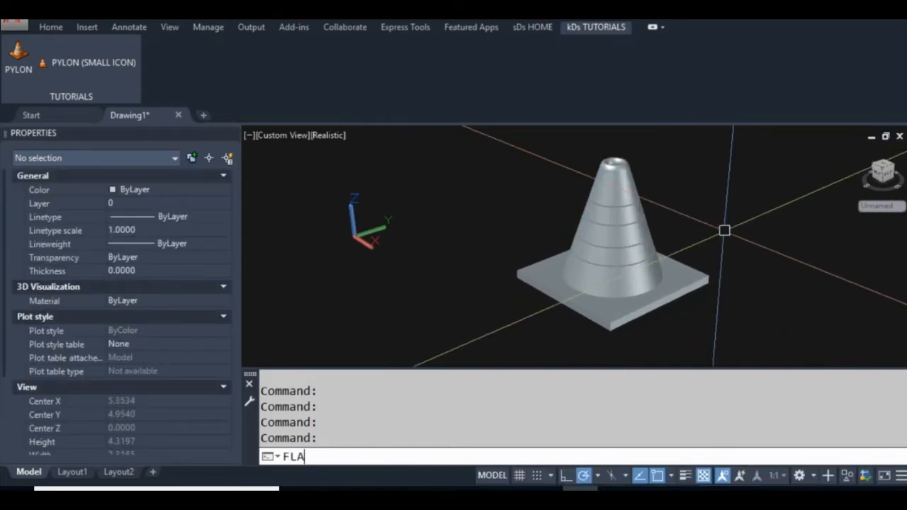
Create a Flatshot of the current view as a new block, with obscured lines and tangential edges left out.
type("TSHOT")
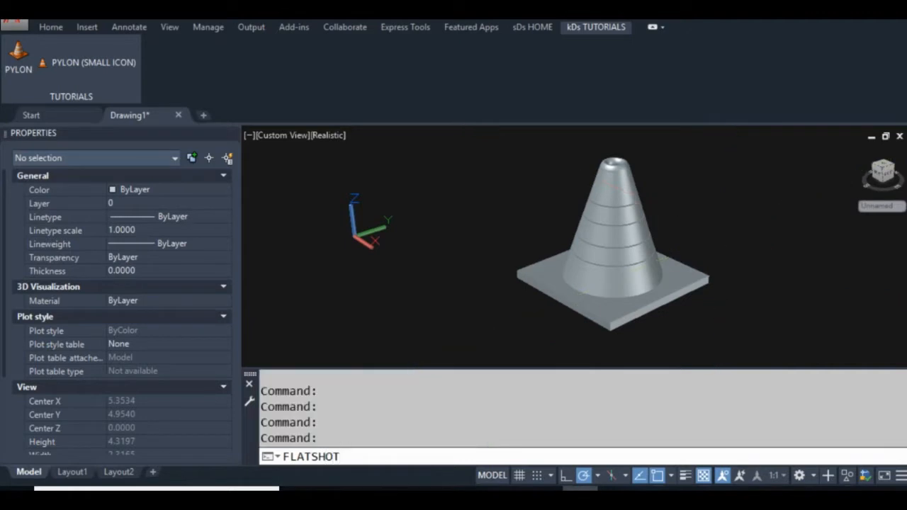
key("Return")
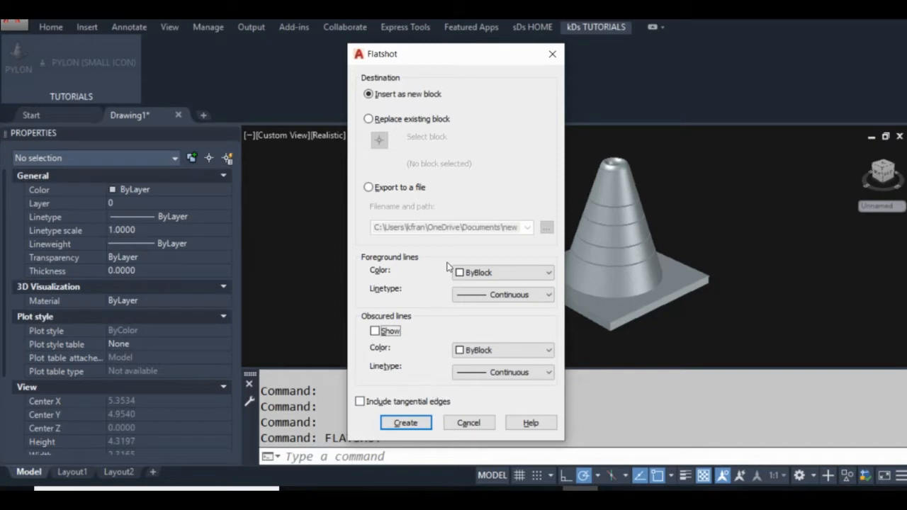
left_click(405, 423)
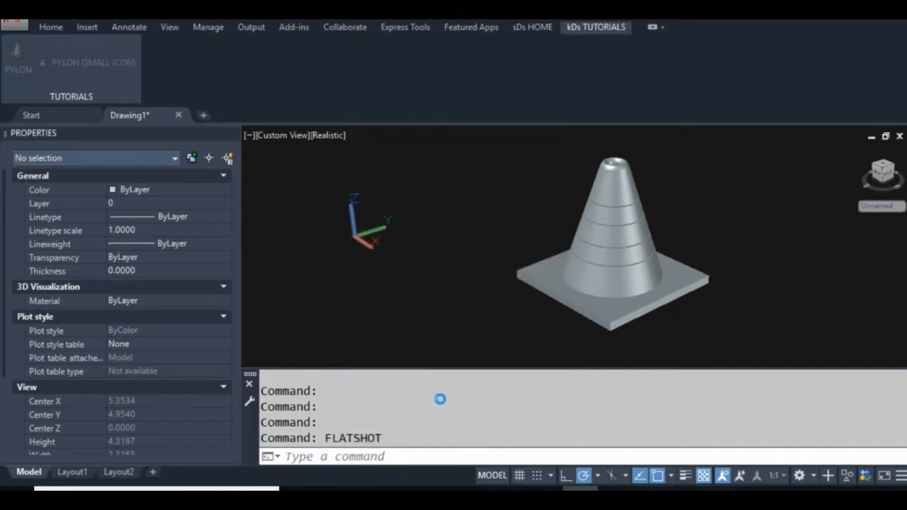
Place the flatshot block in the empty space beside the 3D cone at scale 1 and rotation angle 0.
scroll(439, 248, "down", 2)
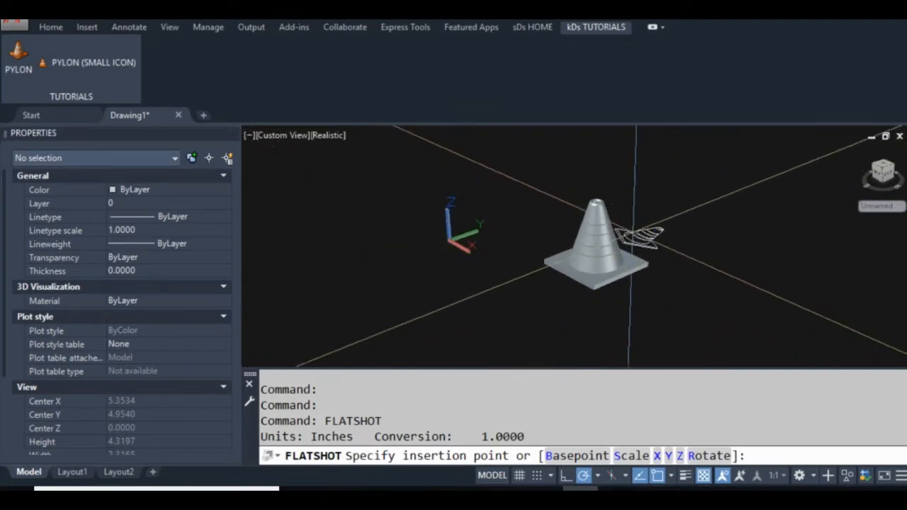
left_click(756, 234)
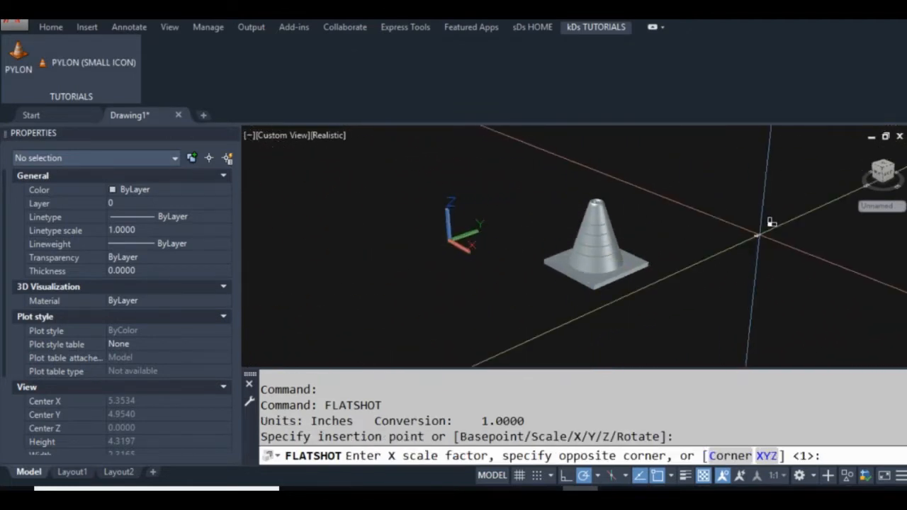
key("Return")
key("Return")
key("Return")
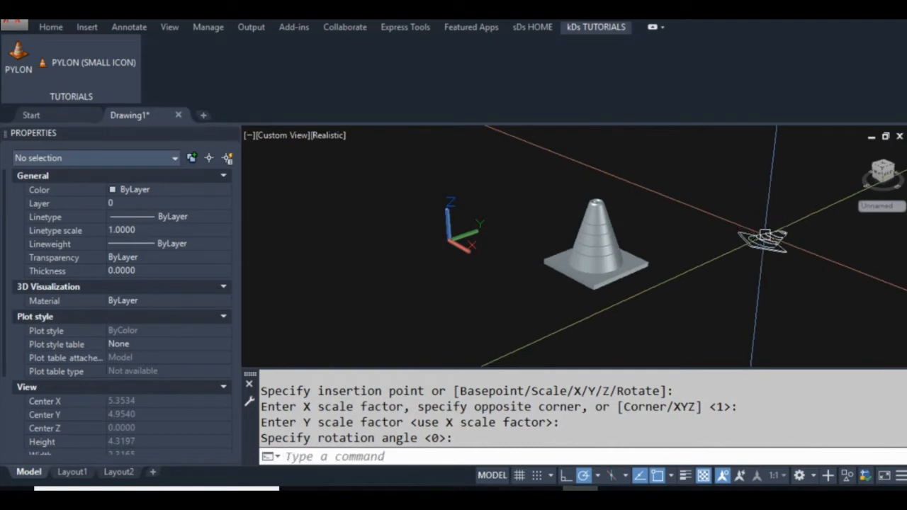
Switch to the top view of the drawing so the flatshot block is seen flat.
left_click_drag(768, 262, 679, 262)
scroll(679, 262, "up", 1)
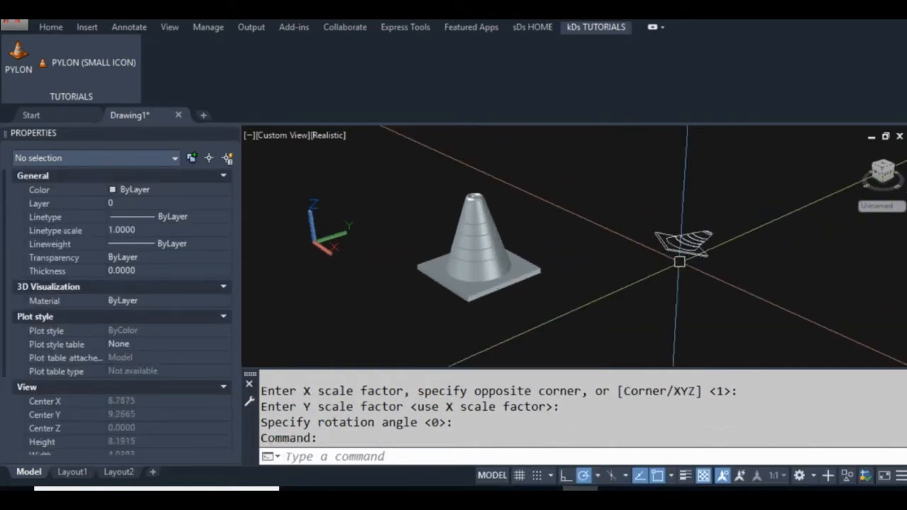
left_click_drag(740, 260, 659, 288)
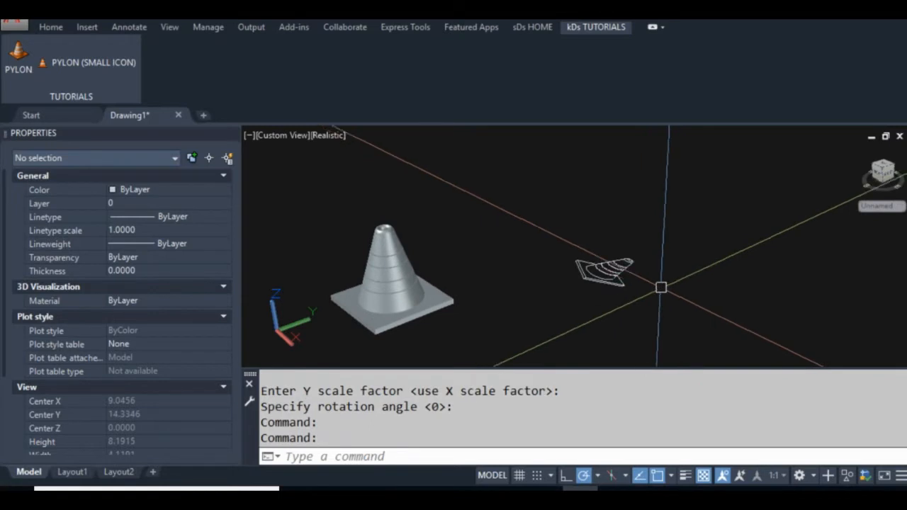
left_click(886, 167)
left_click(647, 272)
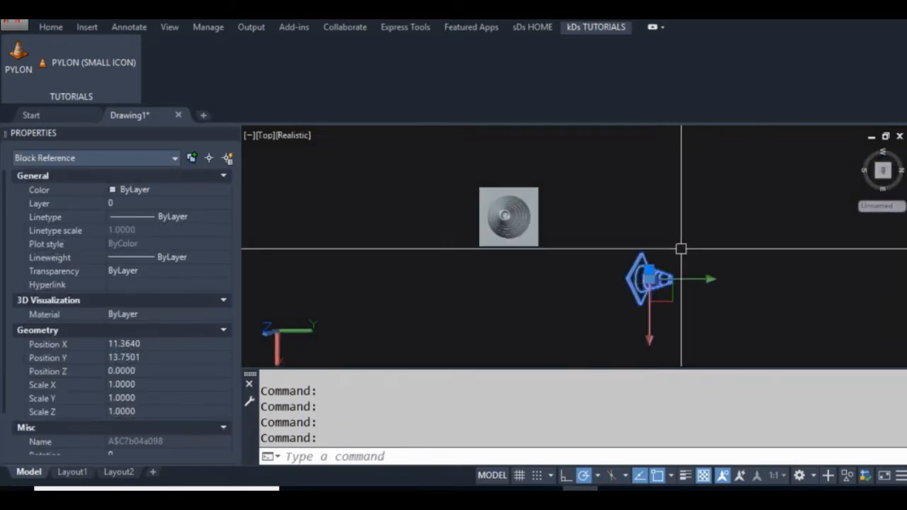
type("R")
key("Return")
type("B")
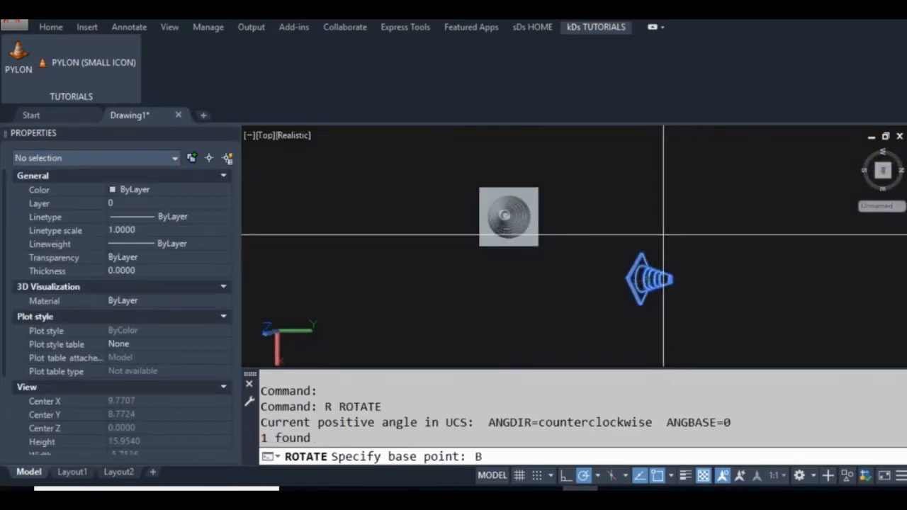
key("Escape")
type("RO")
key("Return")
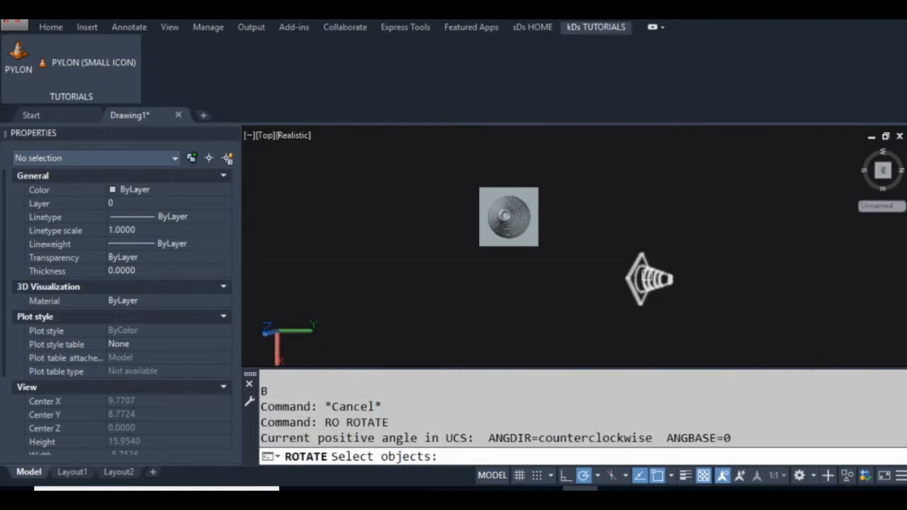
key("Escape")
key("Escape")
Rotate the flatshot block about its insertion point so the cone points upward in the top view.
left_click(643, 273)
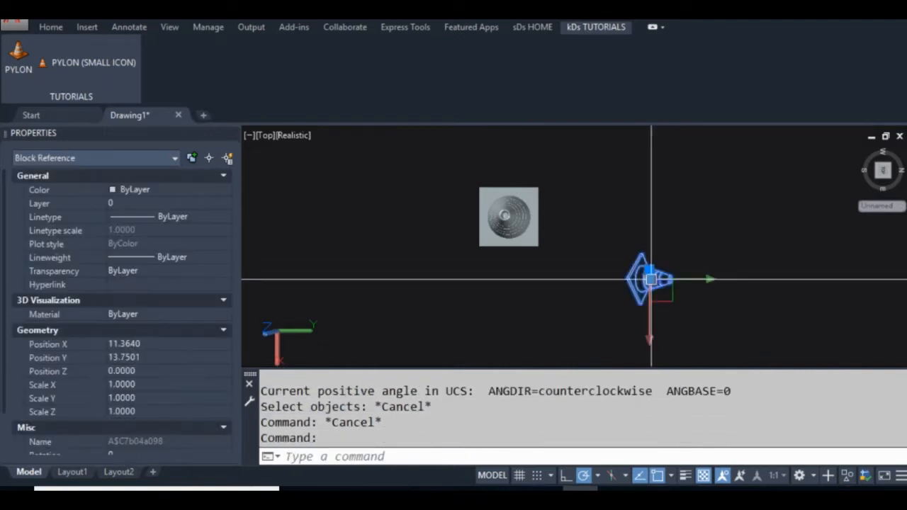
type("ro")
key("Return")
left_click(649, 278)
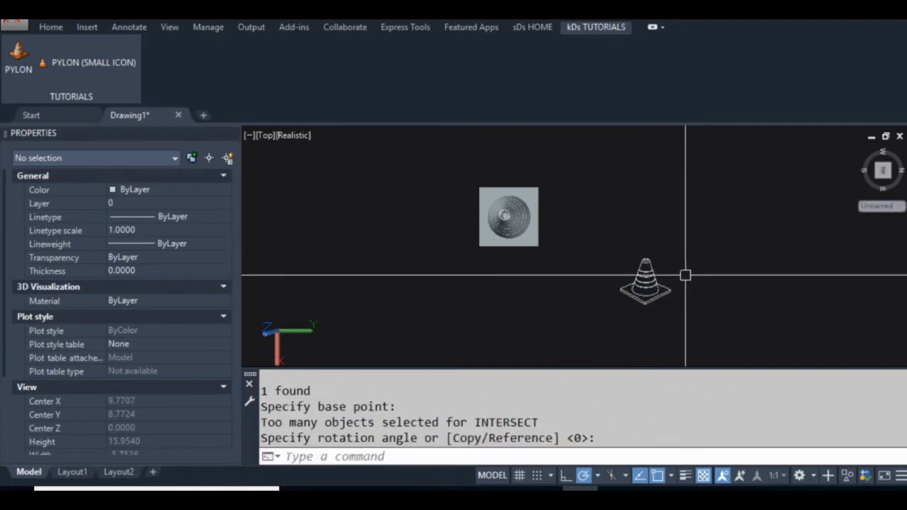
Change the color of layer 0 to white in the layer properties and close the layer manager.
left_click_drag(678, 276, 638, 260)
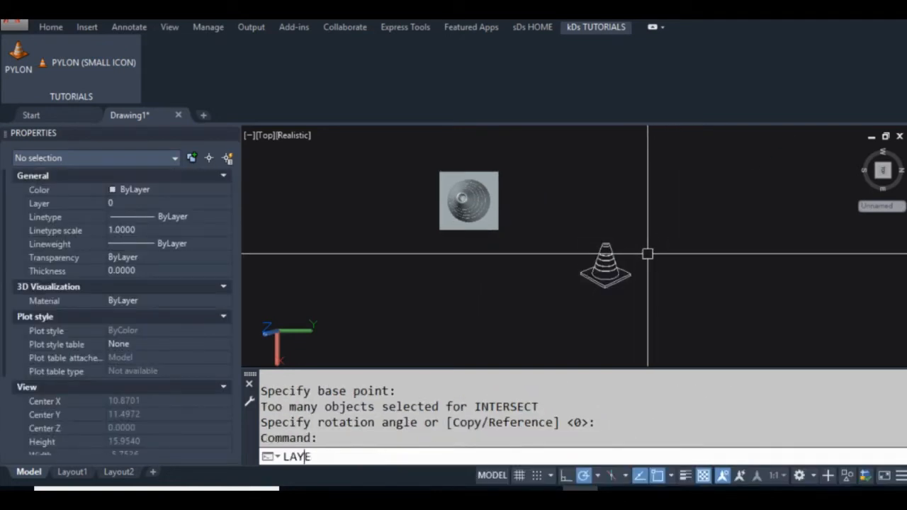
key("Return")
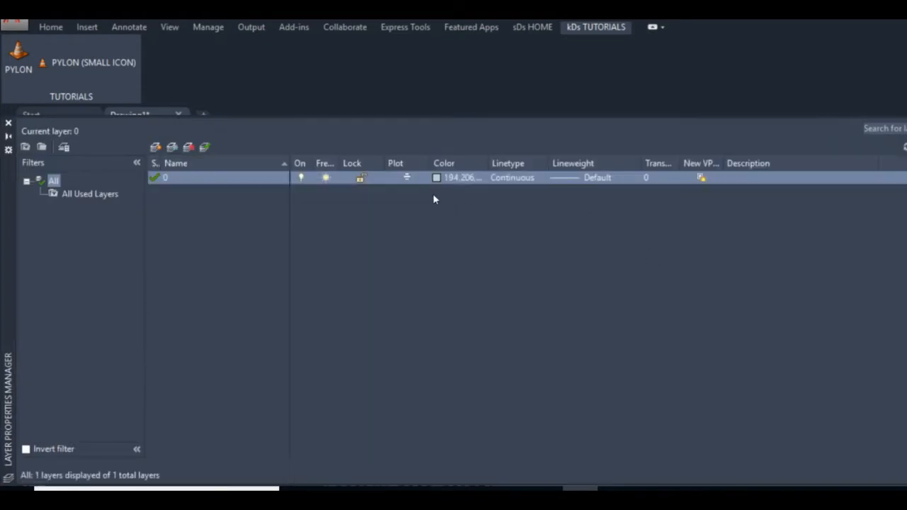
left_click(437, 181)
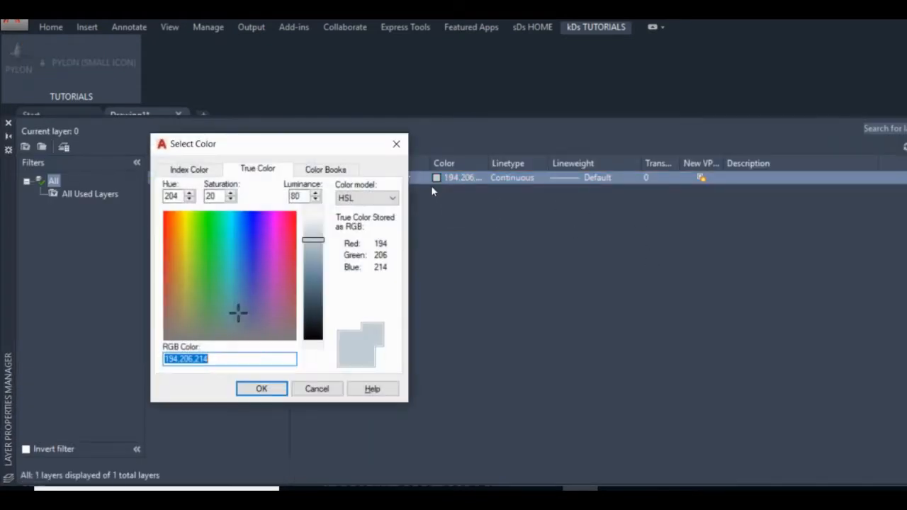
left_click(190, 169)
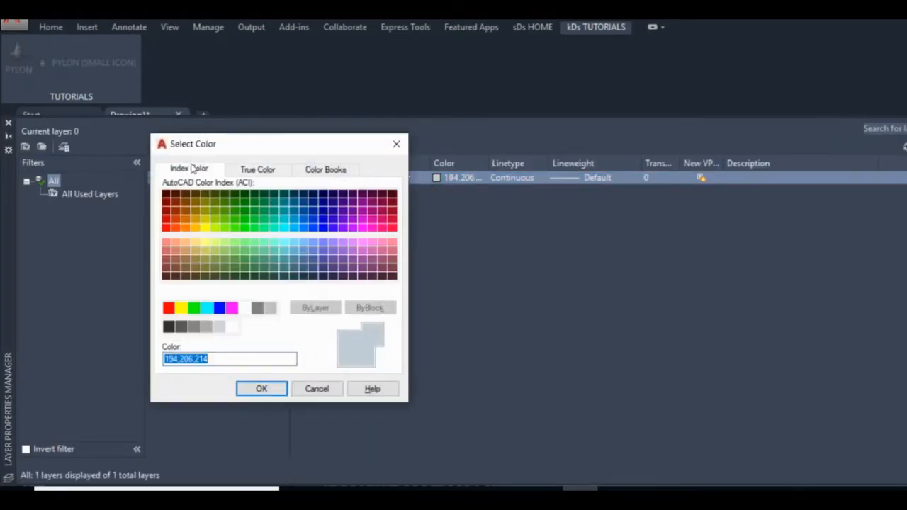
left_click(264, 390)
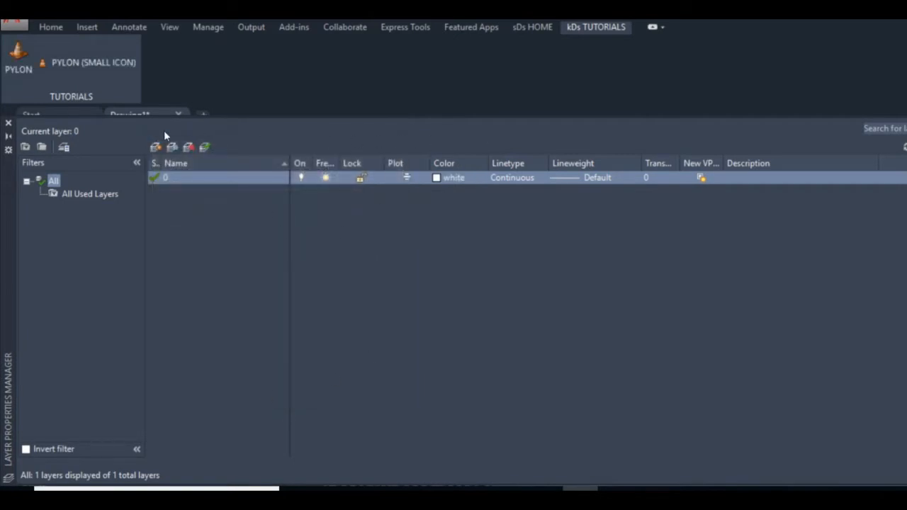
left_click(9, 123)
Inspect the flattened cone linework up close and set the top view to parallel projection.
mouse_move(593, 269)
left_mouse_down()
mouse_move(516, 259)
mouse_move(478, 281)
mouse_move(555, 262)
left_mouse_up()
scroll(524, 268, "up", 2)
scroll(478, 281, "up", 2)
scroll(528, 264, "up", 2)
key("Escape")
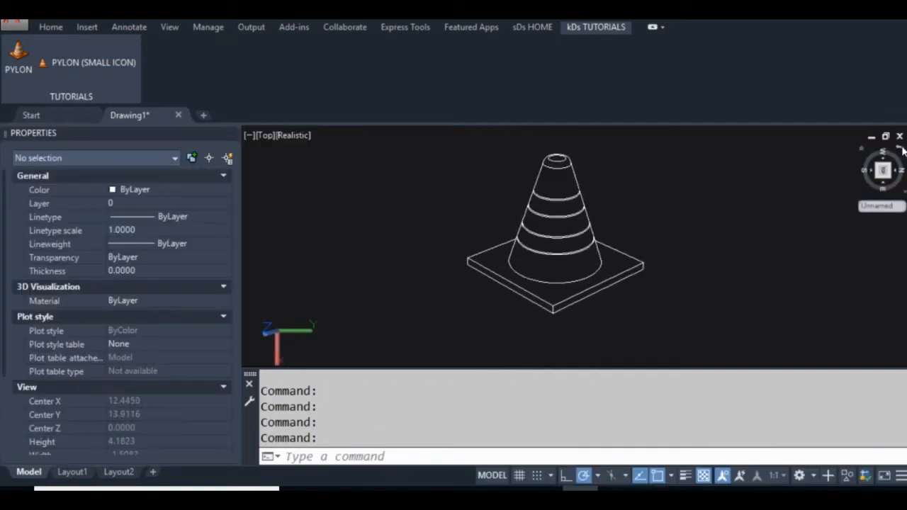
right_click(904, 191)
left_click(777, 220)
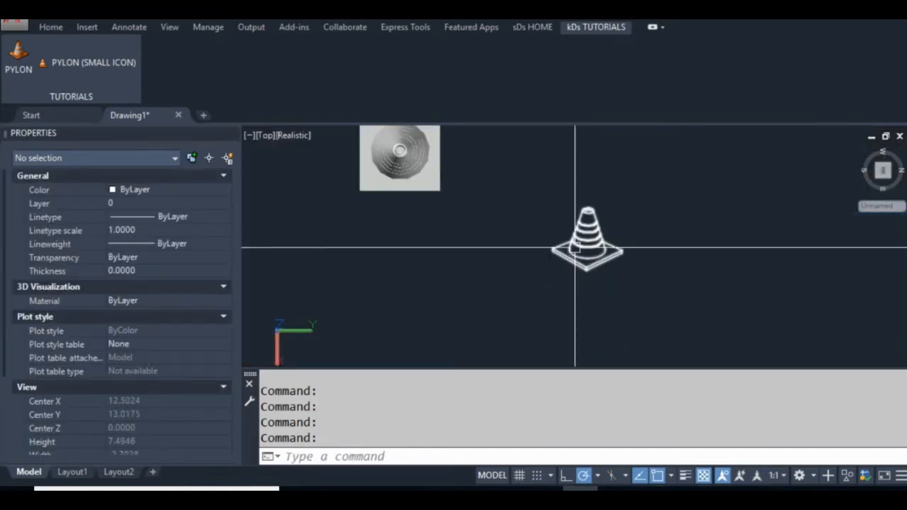
Explode the flattened cone block into individual linework.
scroll(578, 236, "up", 2)
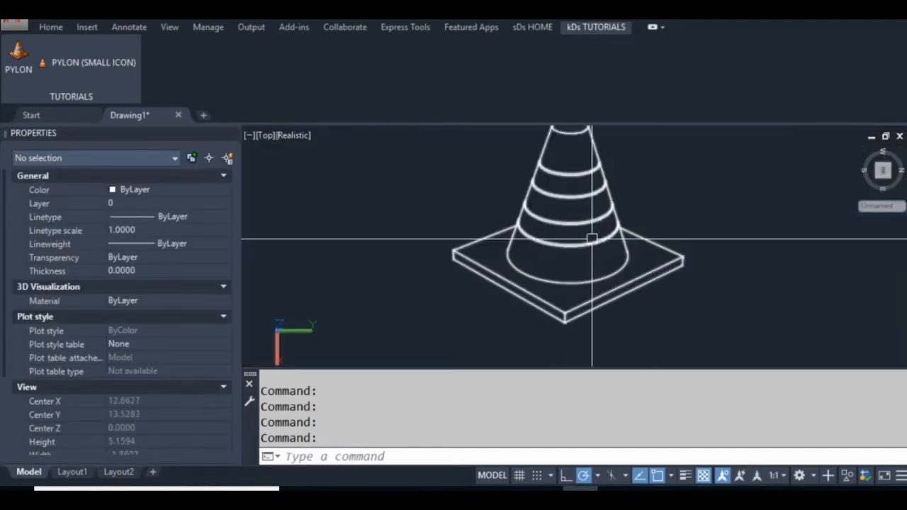
left_click(592, 255)
type("x")
key("Return")
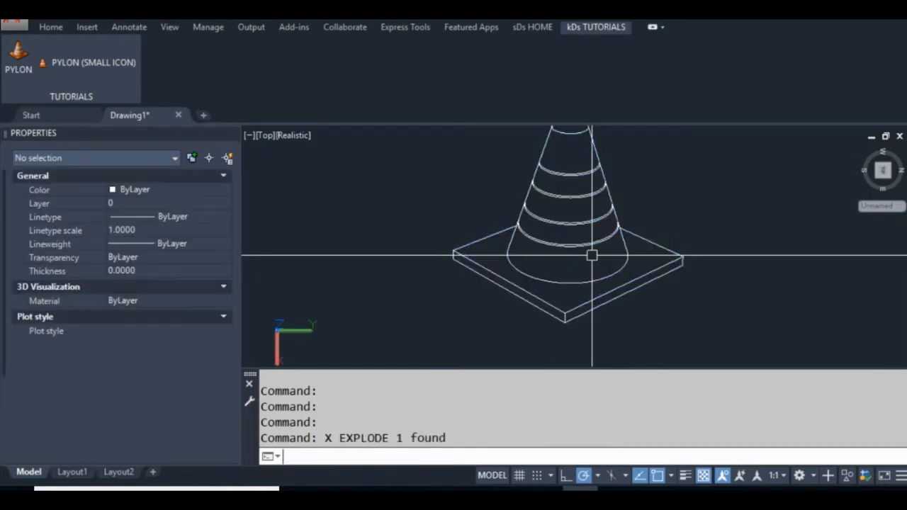
Erase the two polyline pieces that form the duplicate edge of the second ring from the cone's base.
scroll(566, 233, "up", 5)
left_click(557, 223)
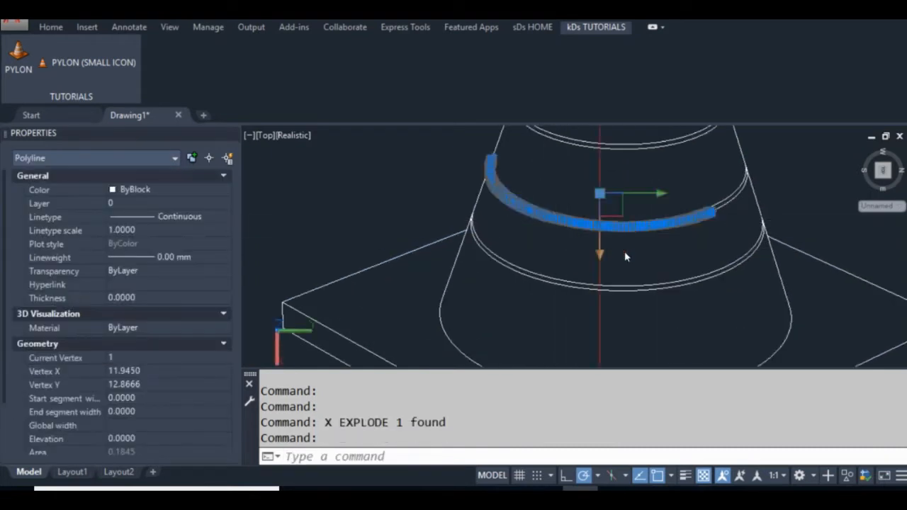
type("e")
key("Return")
left_click_drag(703, 231, 621, 251)
left_click(660, 218)
type("e")
key("Return")
scroll(560, 206, "down", 5)
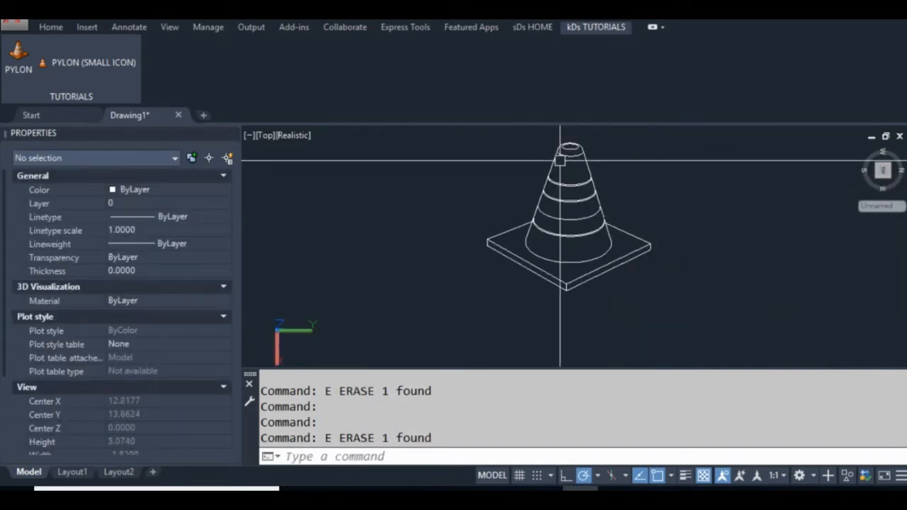
Erase the two curved pieces just below the opening at the cone's tip.
scroll(556, 170, "up", 4)
scroll(551, 164, "up", 1)
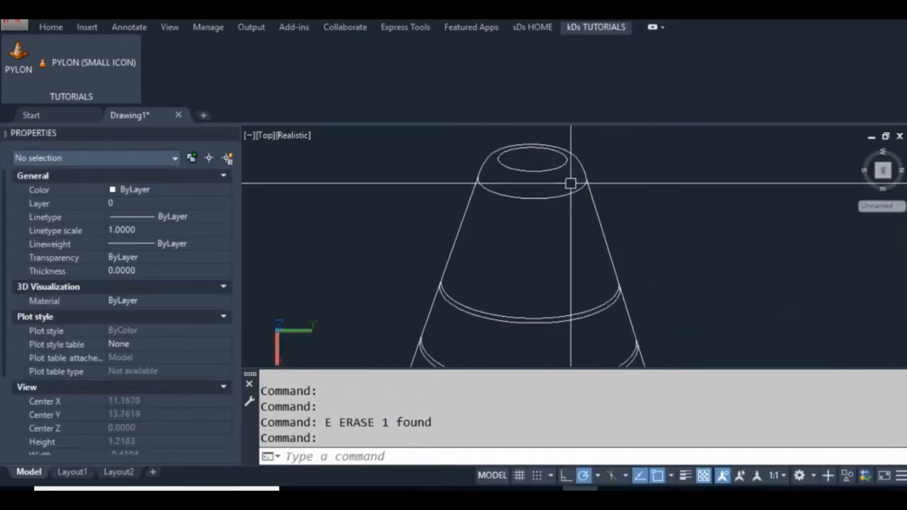
left_click(536, 198)
left_click(531, 190)
type("e")
key("Return")
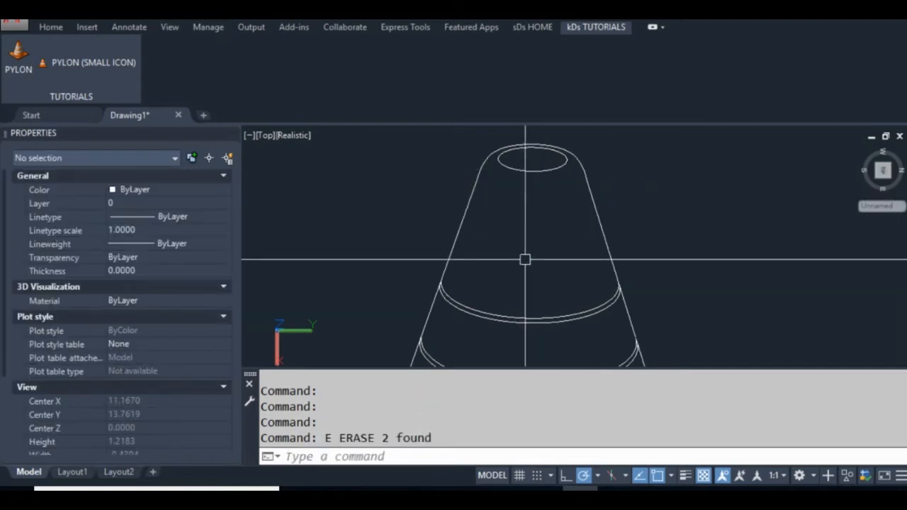
Erase the two pieces that form the duplicate edge of the cone's lowest ring.
left_click_drag(503, 357, 524, 229)
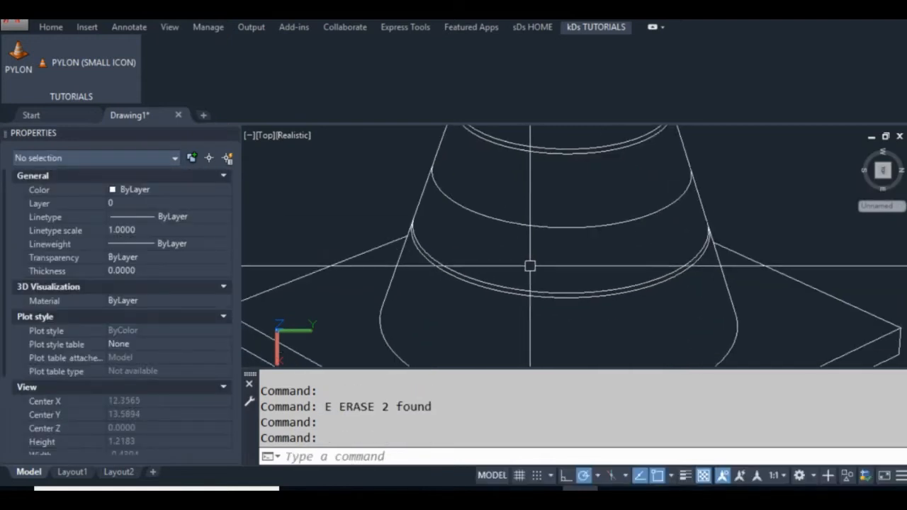
scroll(529, 265, "down", 3)
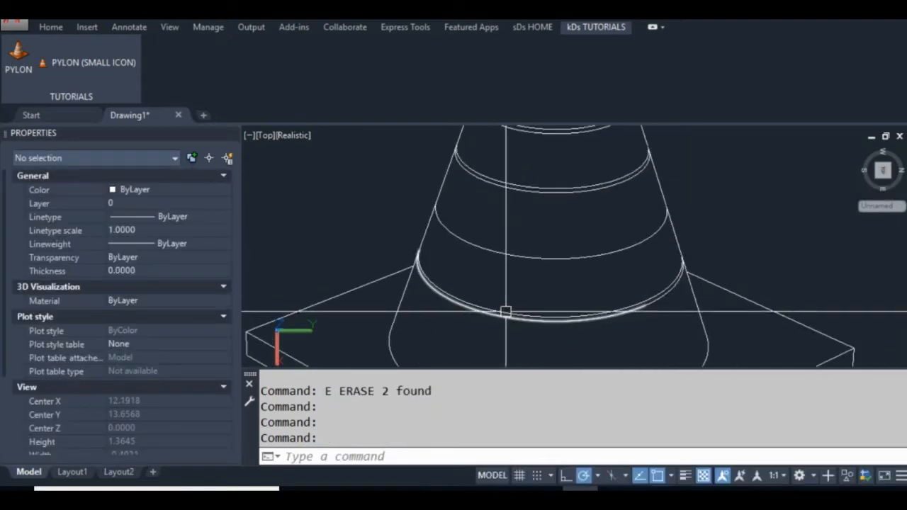
left_click(552, 317)
type("e")
key("Return")
scroll(663, 287, "up", 5)
left_click(663, 295)
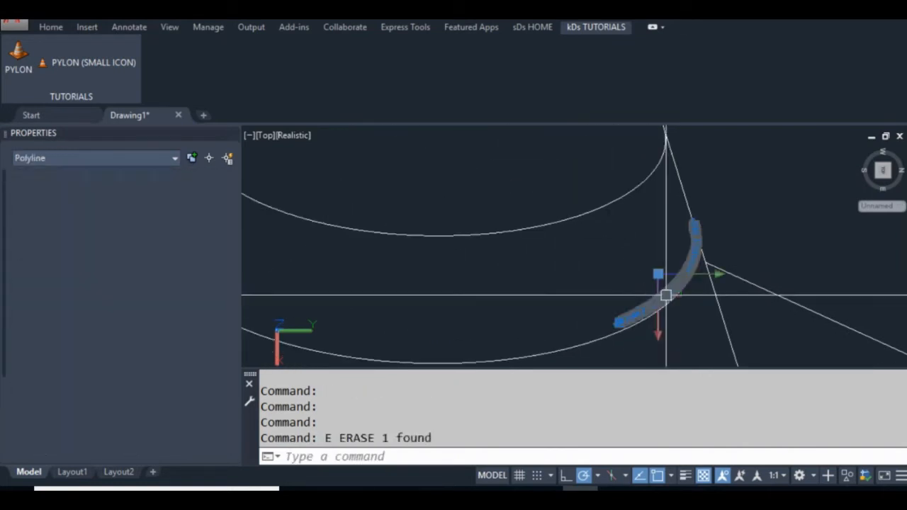
type("e")
key("Return")
Erase the duplicate edge of the third ring from the cone's base.
scroll(628, 296, "down", 3)
scroll(607, 304, "down", 3)
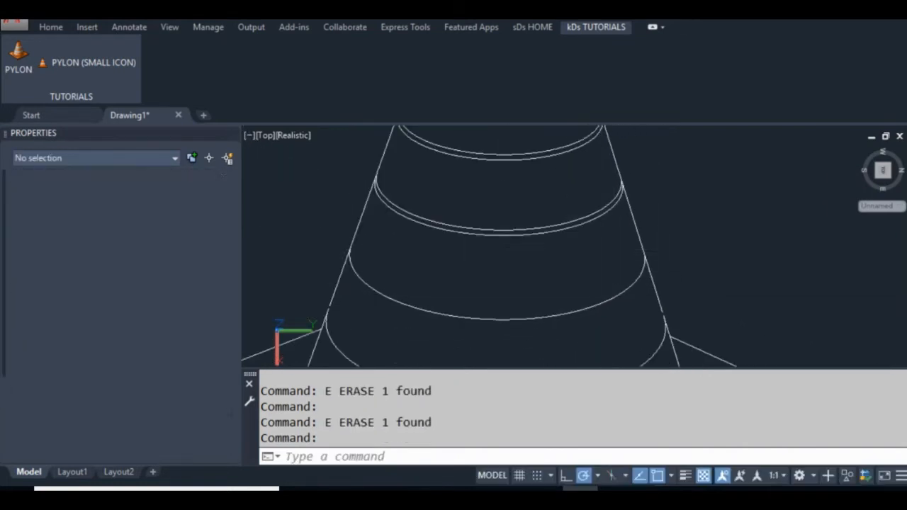
left_click(594, 278)
type("e")
key("Return")
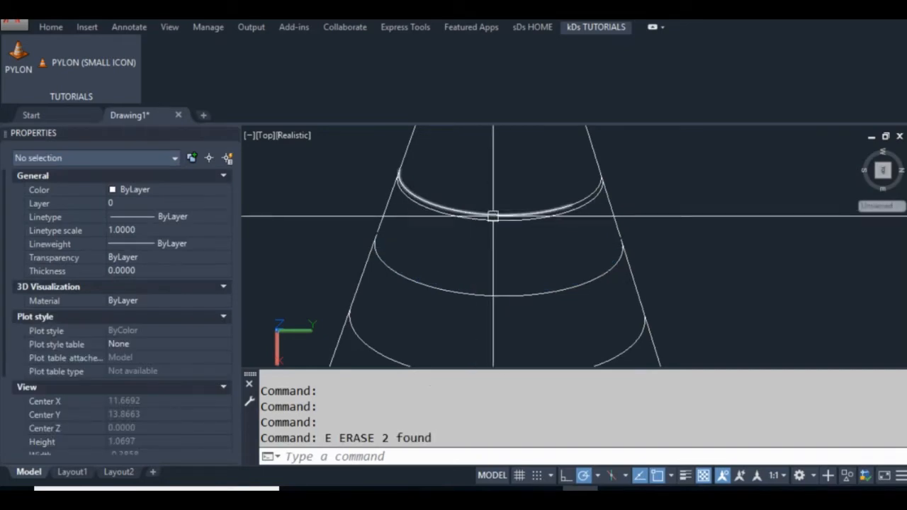
left_click(583, 214)
key("Escape")
key("Escape")
scroll(548, 209, "down", 3)
Undo all the erasures of ring edges and tip curves back to the freshly exploded linework.
key("ctrl+z")
key("ctrl+z")
key("ctrl+z")
key("ctrl+z")
key("ctrl+z")
key("ctrl+z")
key("ctrl+z")
key("ctrl+z")
key("ctrl+z")
key("ctrl+z")
key("ctrl+z")
key("ctrl+z")
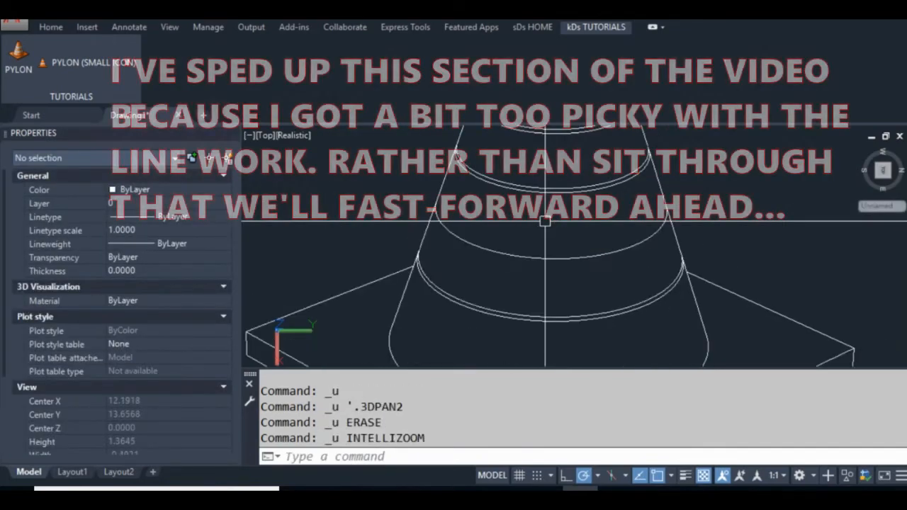
key("ctrl+z")
key("ctrl+z")
key("ctrl+z")
key("ctrl+z")
key("ctrl+z")
Erase the duplicate inner edges of the two lowest rings on the cone.
scroll(530, 226, "up", 2)
left_click(503, 260)
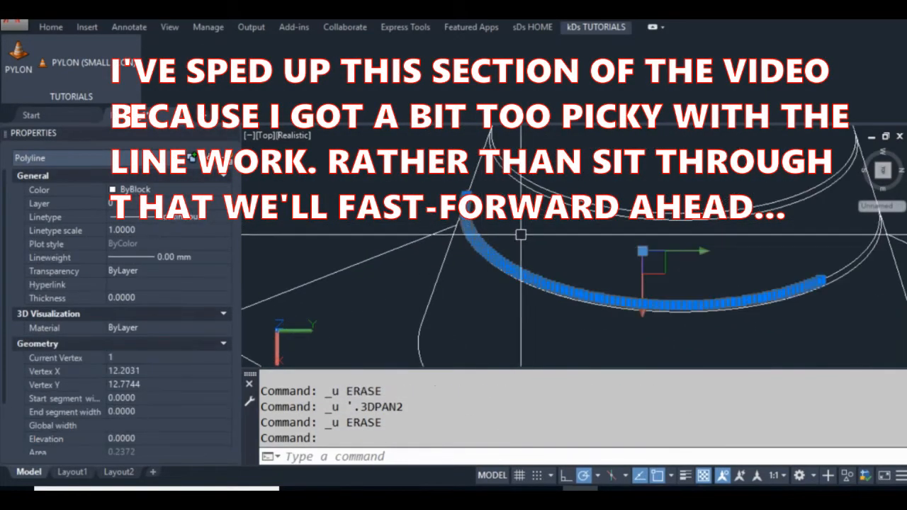
type("e")
key("Return")
left_click(542, 187)
type("e")
key("Return")
left_click_drag(836, 263, 661, 291)
scroll(661, 291, "down", 2)
scroll(588, 235, "down", 2)
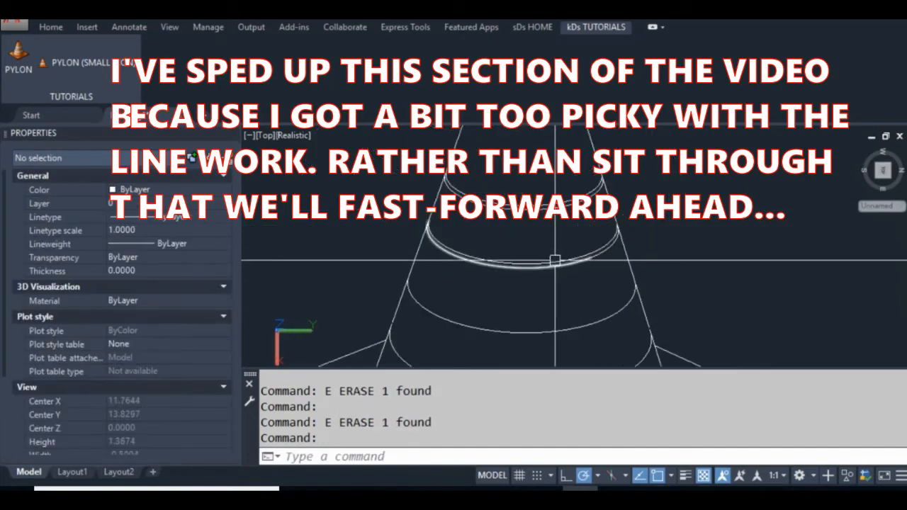
Erase the duplicate edge pieces of the two upper rings so each ring is a single curve.
scroll(556, 259, "up", 3)
left_click(538, 272)
left_click(557, 259)
key("e")
key("Return")
left_click(579, 196)
left_click(559, 207)
key("e")
key("Return")
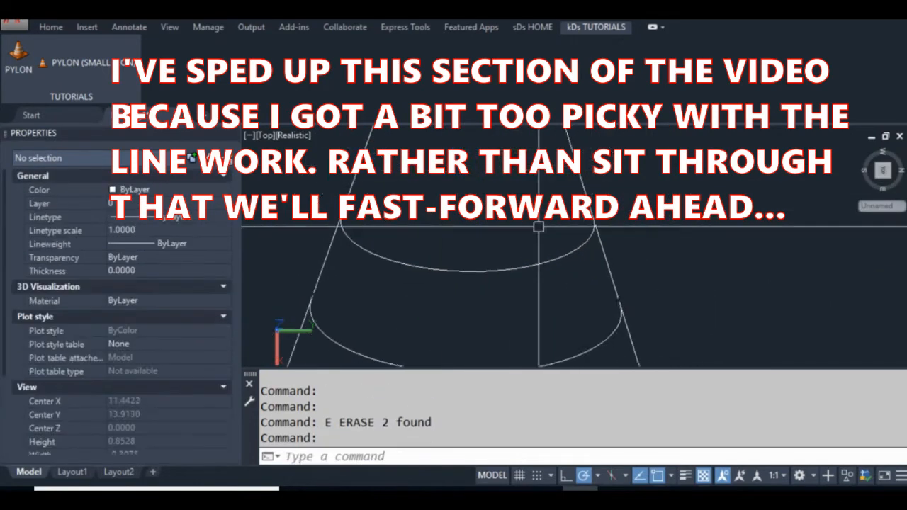
Erase the curved pieces crossing the cone just below its tip opening.
left_click(557, 200)
key("e")
key("Return")
left_click(563, 191)
type("e")
key("Return")
Trim off the upper half of the tip's inner ellipse against a temporary rectangle, and erase the rectangle.
left_click_drag(522, 183, 525, 233)
scroll(475, 196, "up", 4)
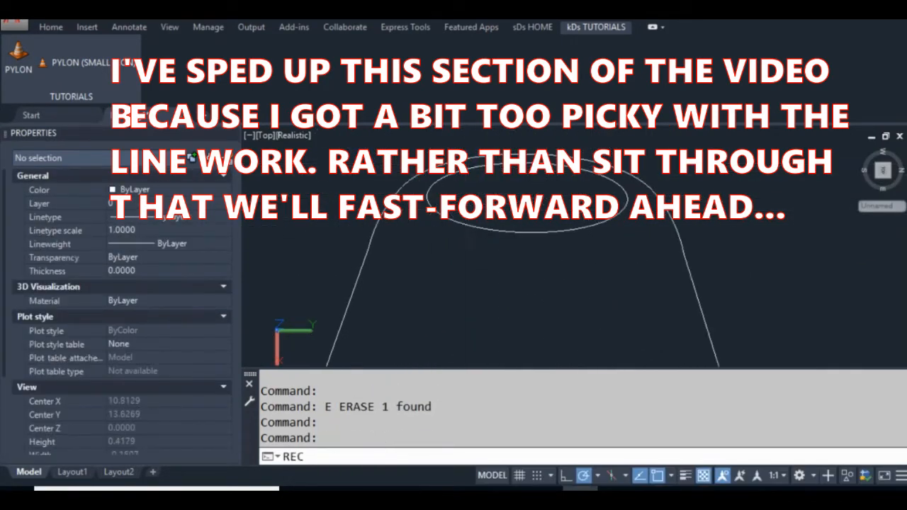
key("Return")
left_click(425, 187)
left_click(643, 256)
left_click(628, 256)
type("tr")
left_click(605, 233)
key("Escape")
key("Escape")
left_click(470, 187)
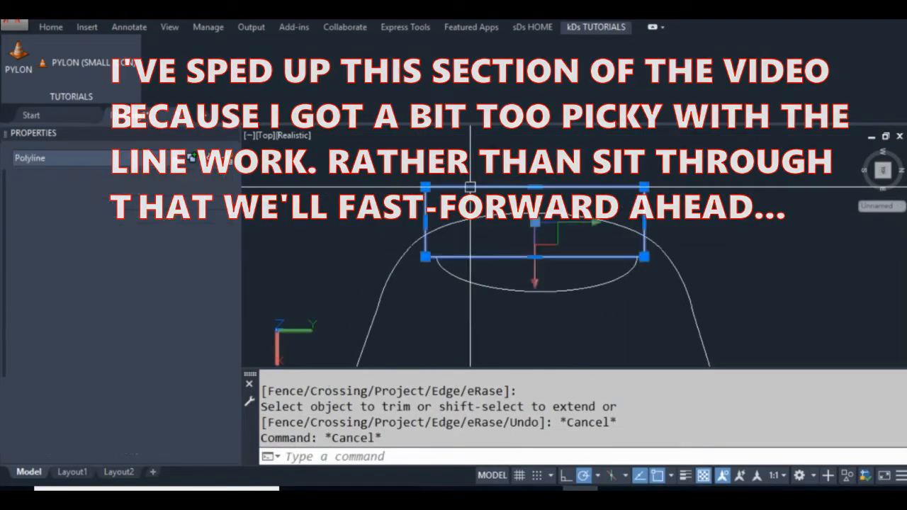
type("e")
Shorten the ends of the remaining inner arc at the tip by trimming against a second temporary rectangle, and erase that rectangle.
scroll(502, 206, "down", 3)
type("rec")
left_click(475, 156)
left_click(675, 215)
left_click(659, 215)
type("tr")
left_click(629, 211)
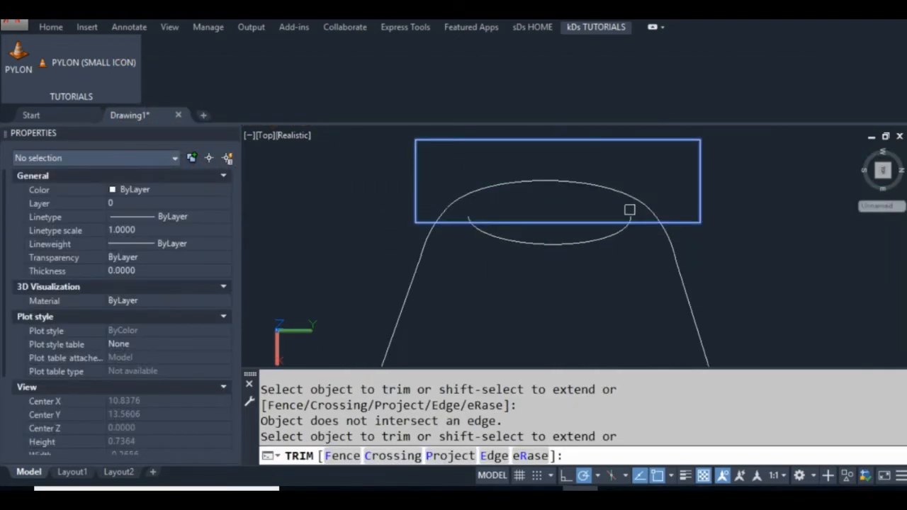
key("Escape")
key("Escape")
left_click(662, 140)
type("e")
scroll(550, 160, "down", 5)
type("l")
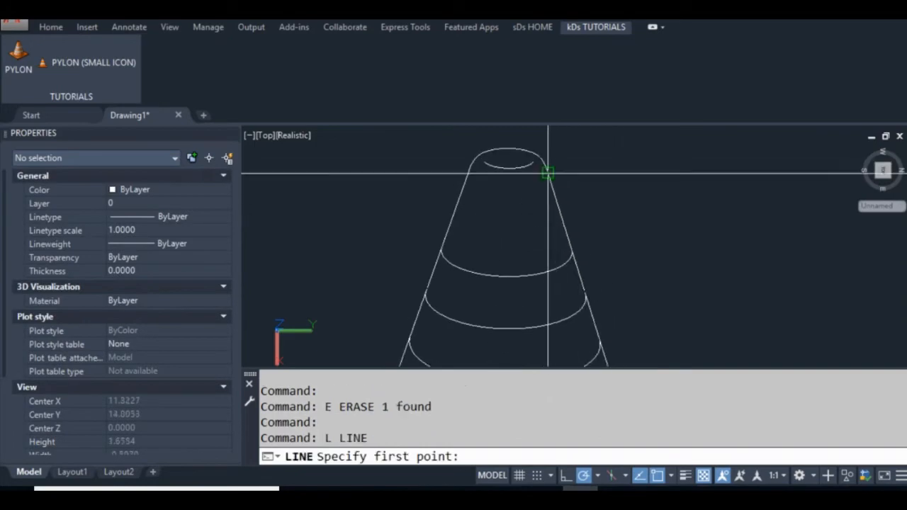
left_click(547, 174)
key("Escape")
key("Escape")
Draw a polyline along each of the cone's two slanted sides, between the base and the rounded tip.
type("pl")
scroll(606, 317, "up", 3)
left_click(592, 318)
scroll(593, 318, "down", 4)
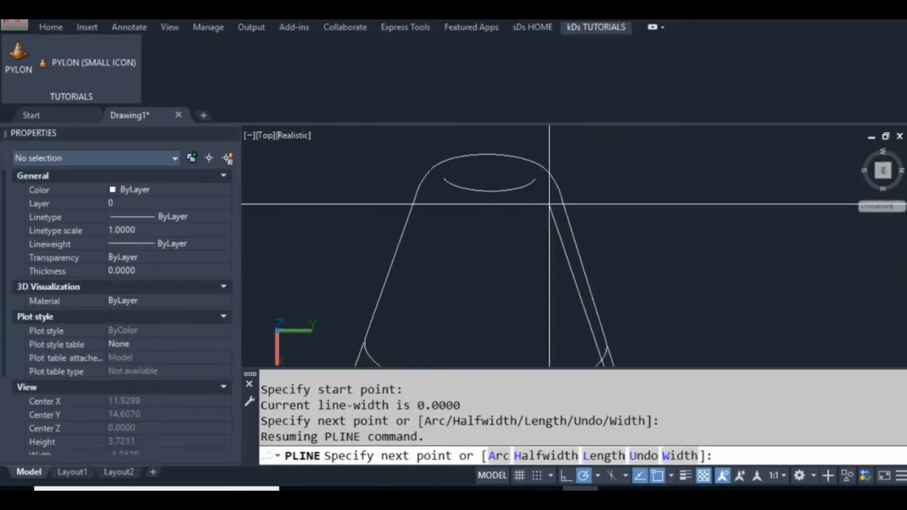
left_click(554, 197)
key("space")
key("space")
left_click(419, 190)
scroll(419, 190, "down", 2)
left_click(386, 322)
key("space")
scroll(563, 150, "up", 3)
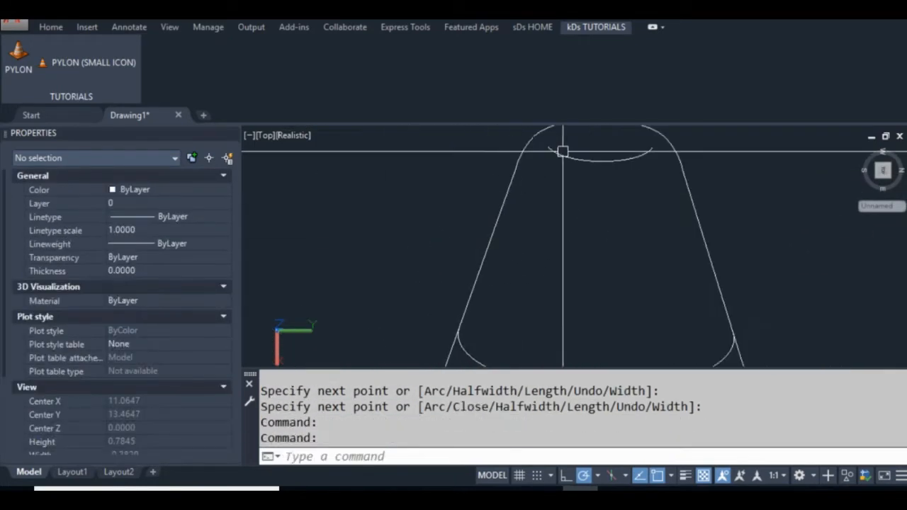
scroll(510, 182, "up", 6)
scroll(410, 173, "down", 5)
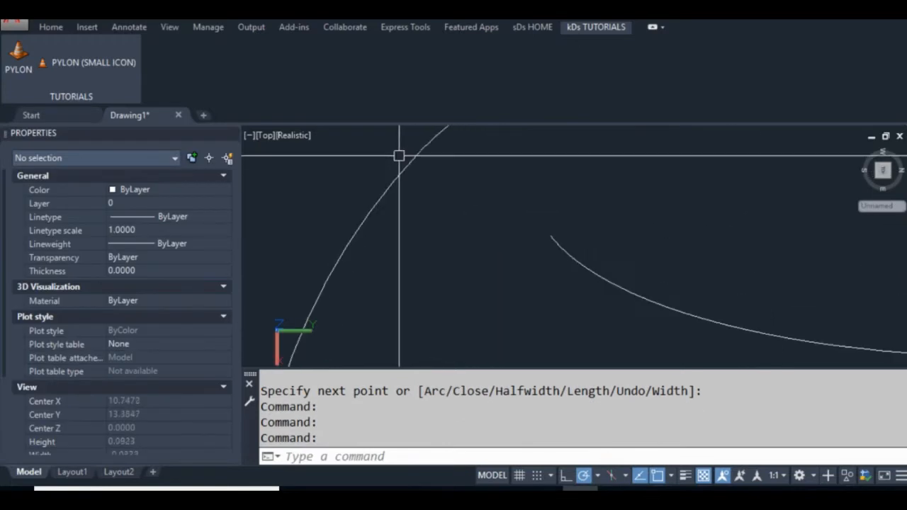
scroll(464, 177, "down", 4)
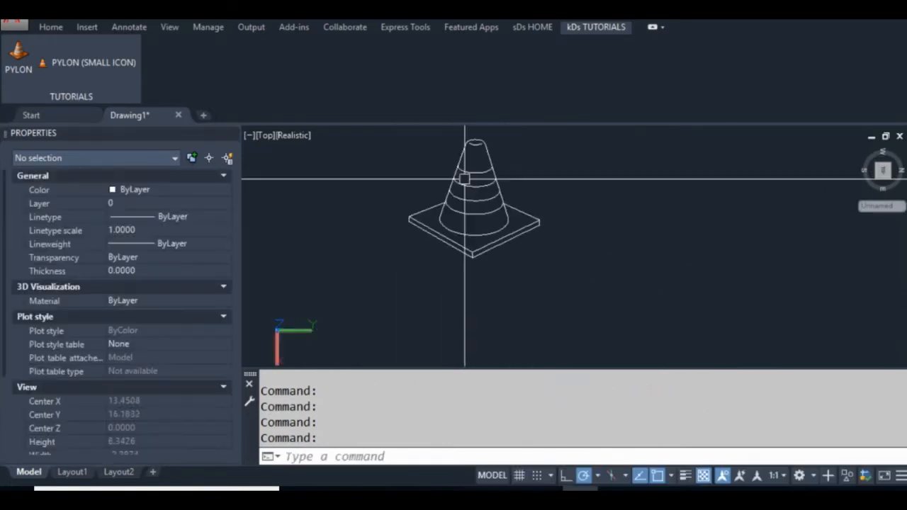
Start a multiple polyline edit on the whole cone and convert its lines, arcs and splines to polylines with precision 5.
type("PEDIT")
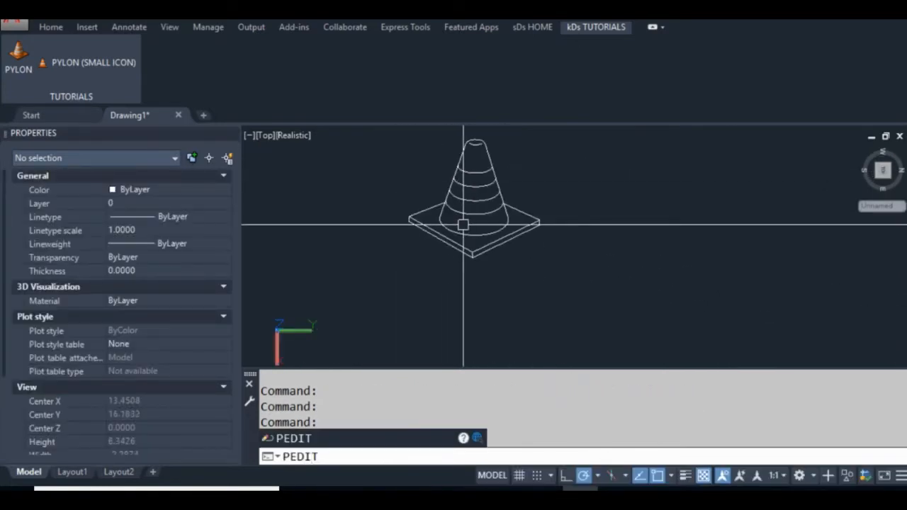
key("Return")
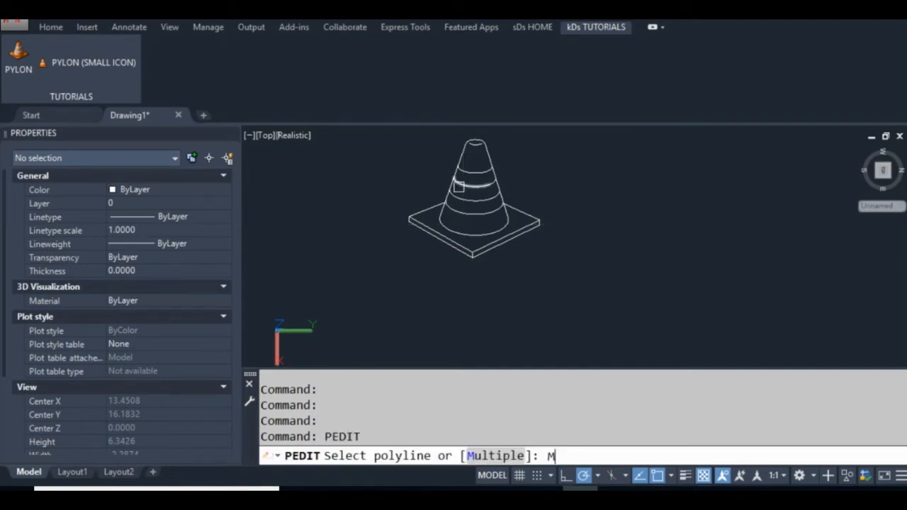
key("Return")
left_click_drag(418, 207, 422, 264)
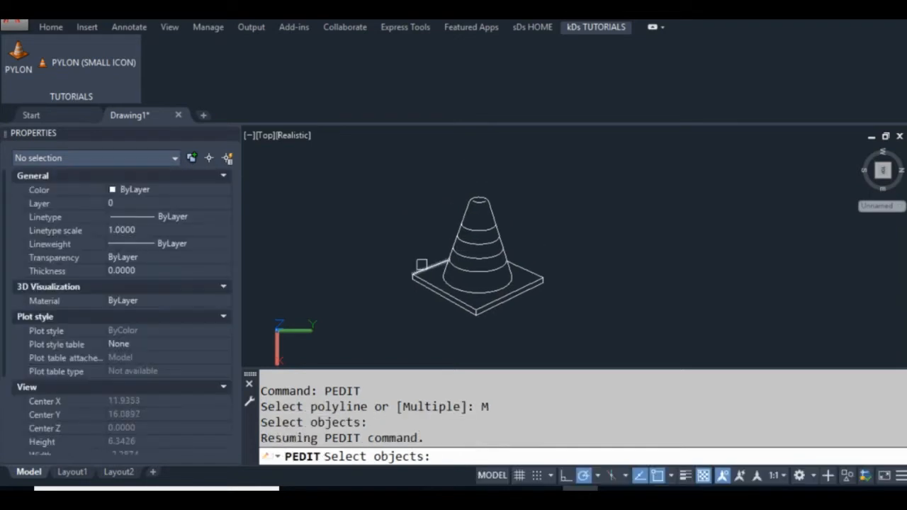
left_click(391, 178)
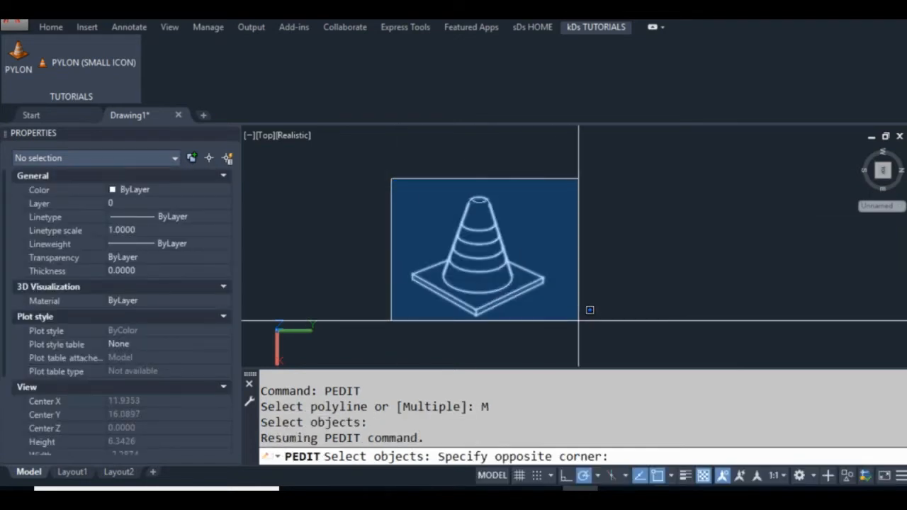
left_click(578, 320)
key("Return")
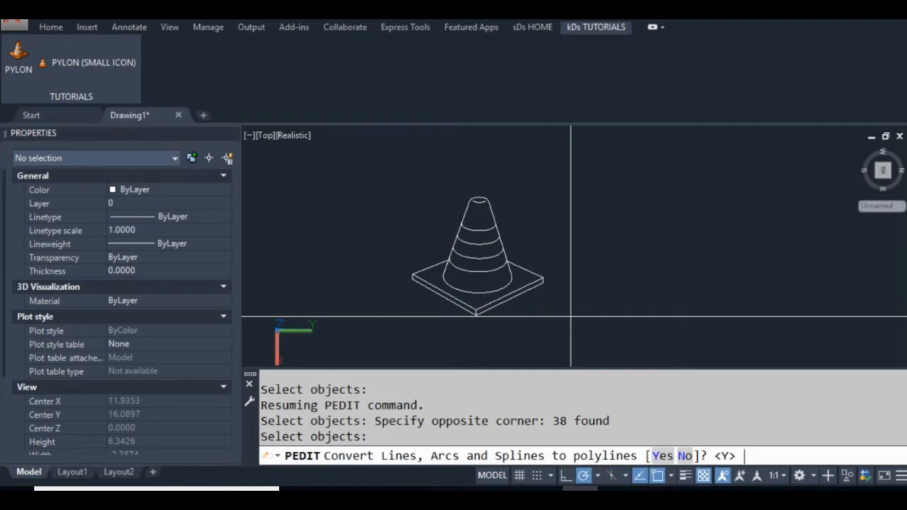
key("Return")
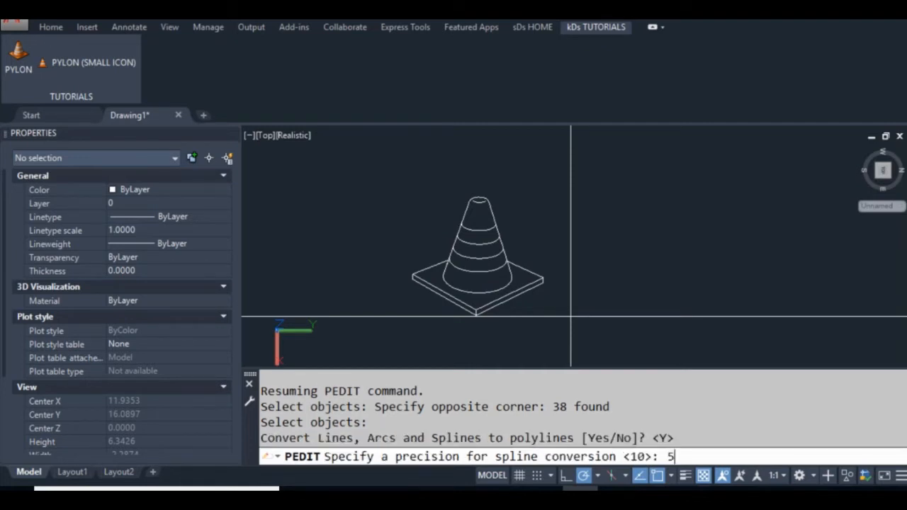
key("Return")
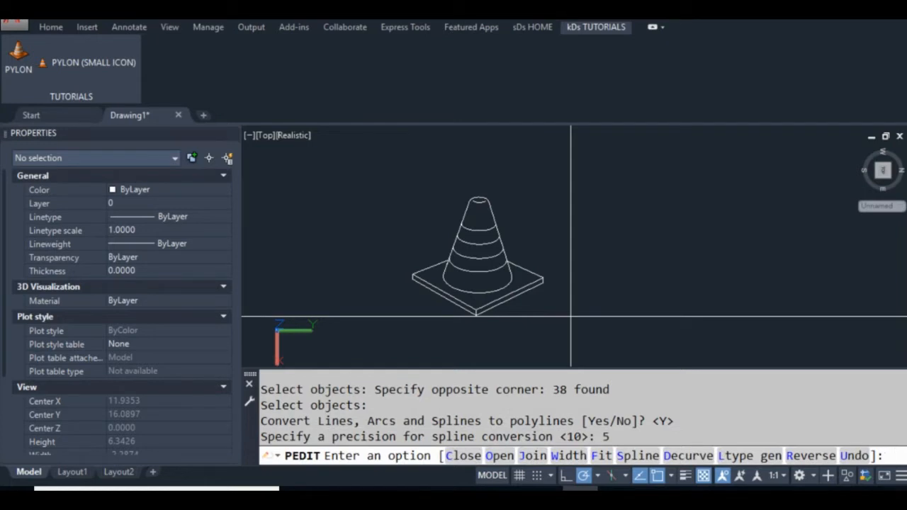
Set the width of all the cone's polyline segments to .125.
type("W")
key("Return")
type(".12")
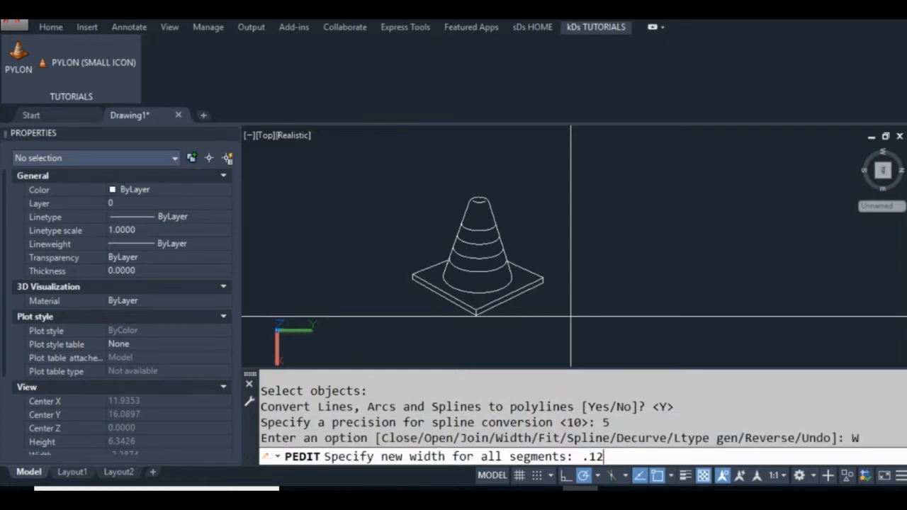
type("5")
key("Return")
Reduce the width of all the cone's polyline segments to .0625.
type("W")
key("Return")
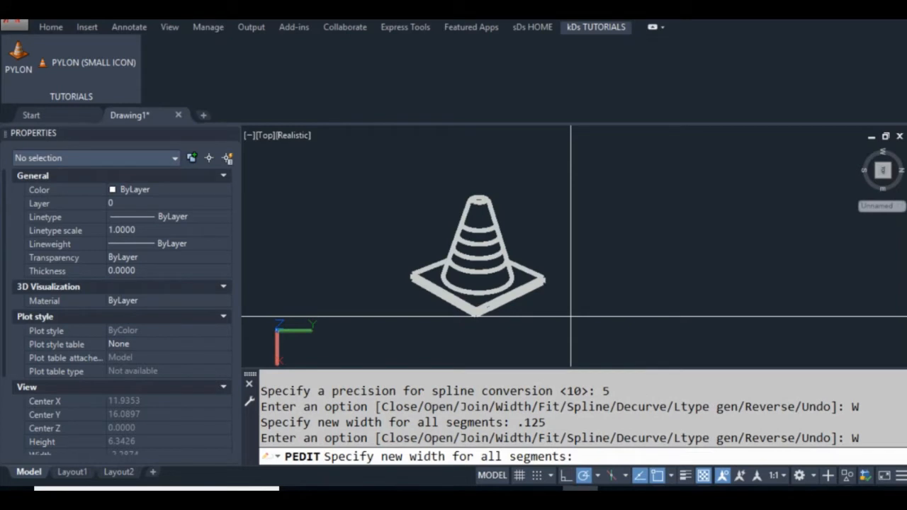
type(".0625")
key("Return")
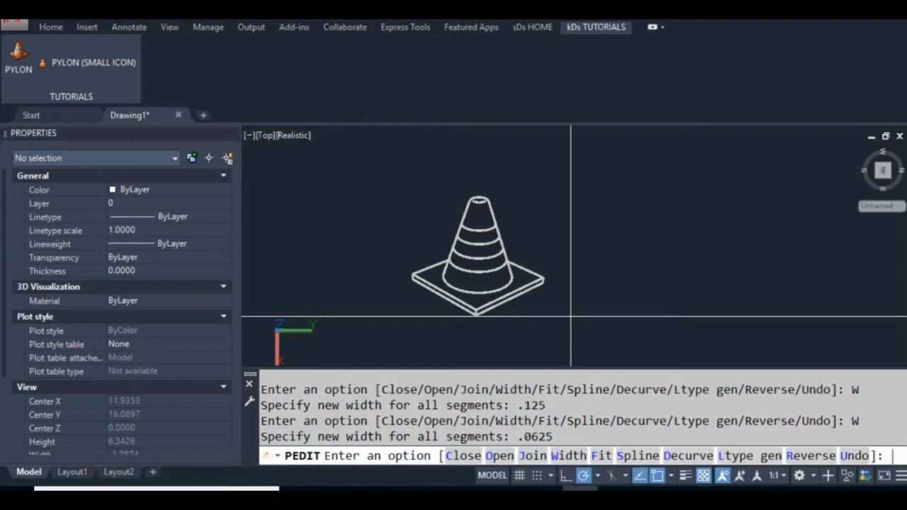
Set the width of all the cone's polyline segments to .05 and finish the polyline edit.
type("W")
key("Return")
type(".05")
key("Return")
scroll(464, 264, "up", 3)
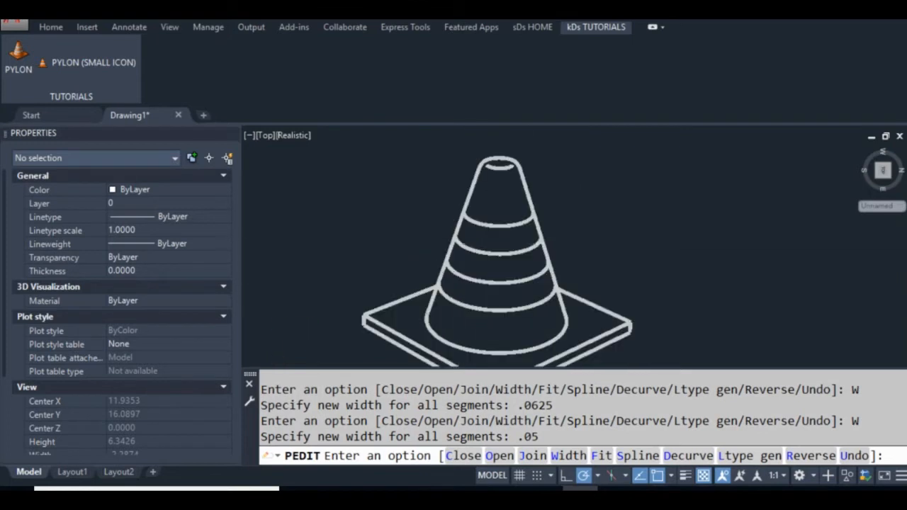
scroll(463, 264, "down", 3)
scroll(463, 264, "up", 1)
key("Return")
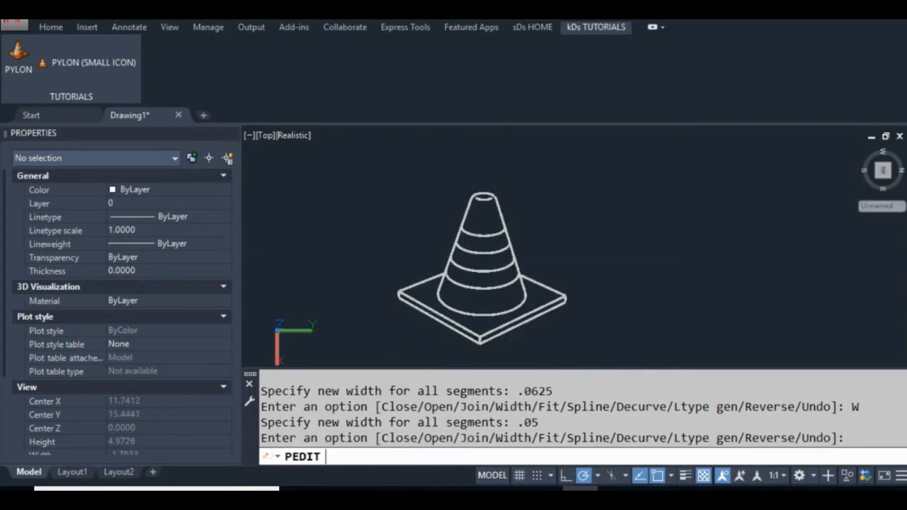
scroll(484, 201, "up", 5)
scroll(483, 202, "up", 4)
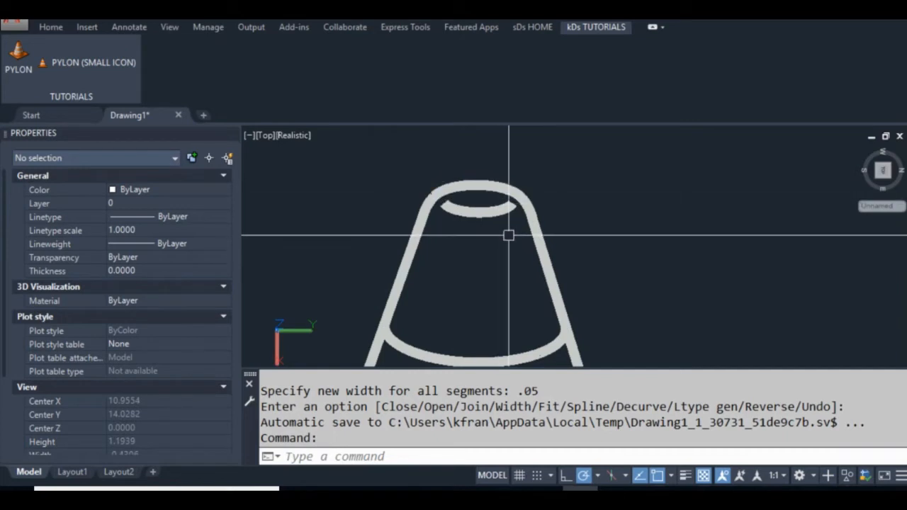
left_click(504, 217)
left_click(435, 192)
left_click_drag(481, 297, 448, 162)
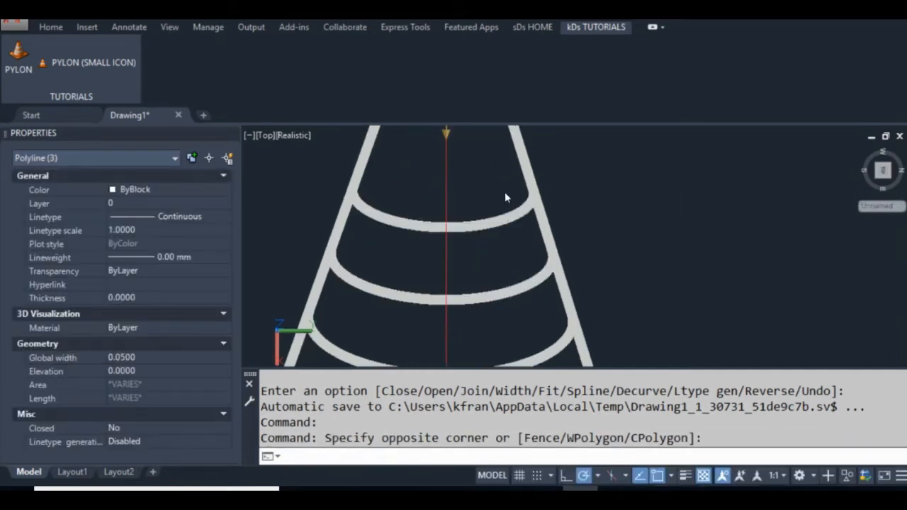
left_click(518, 210)
left_click(483, 224)
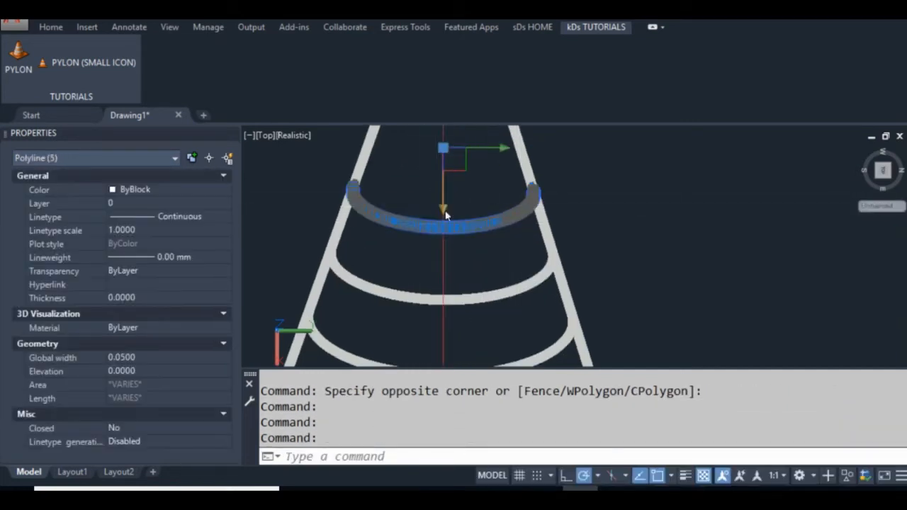
scroll(442, 208, "down", 2)
left_click(498, 255)
left_click(468, 264)
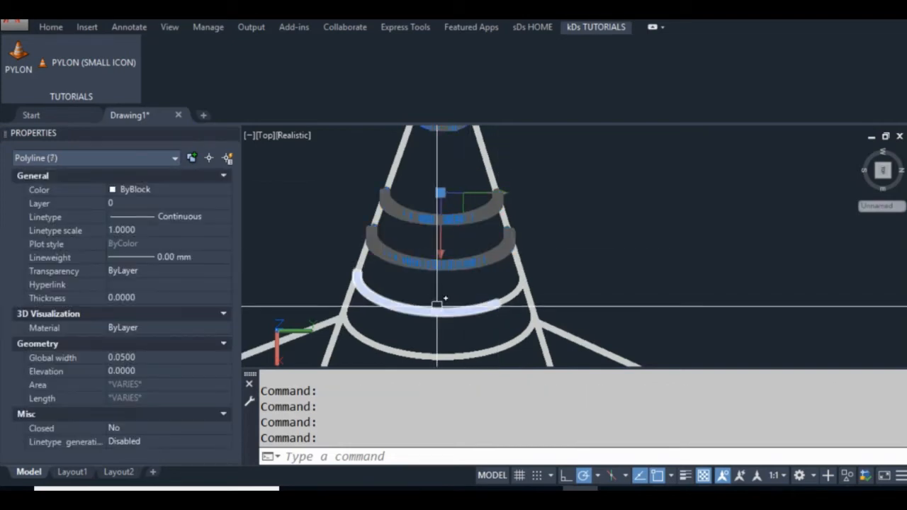
left_click_drag(437, 305, 398, 262)
left_click(474, 254)
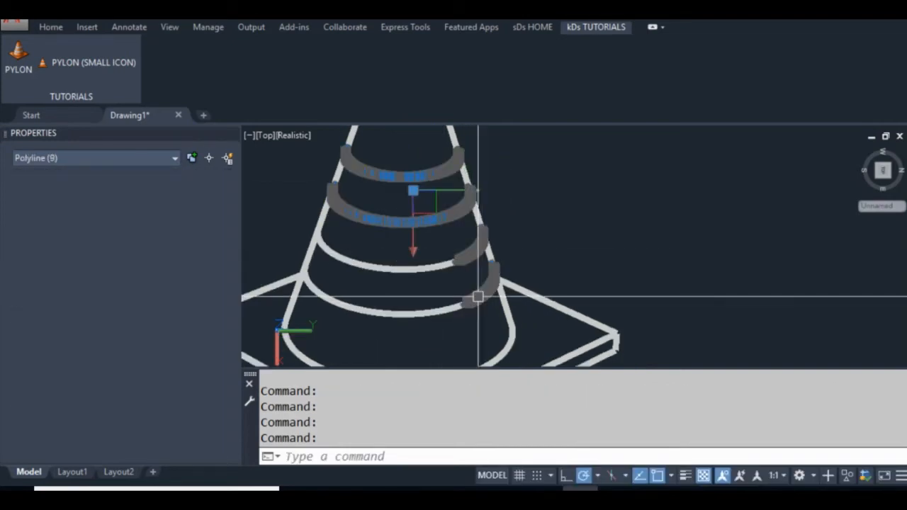
left_click(445, 339)
left_click(360, 251)
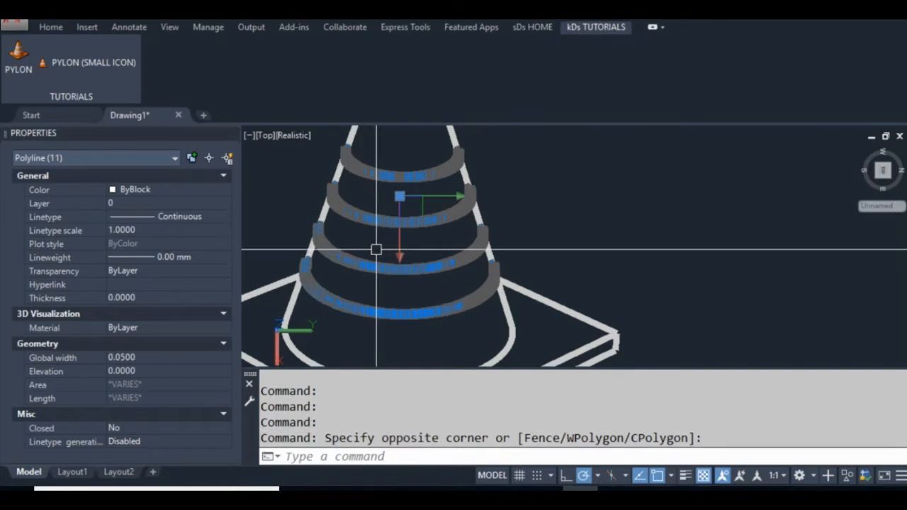
key("Escape")
key("Escape")
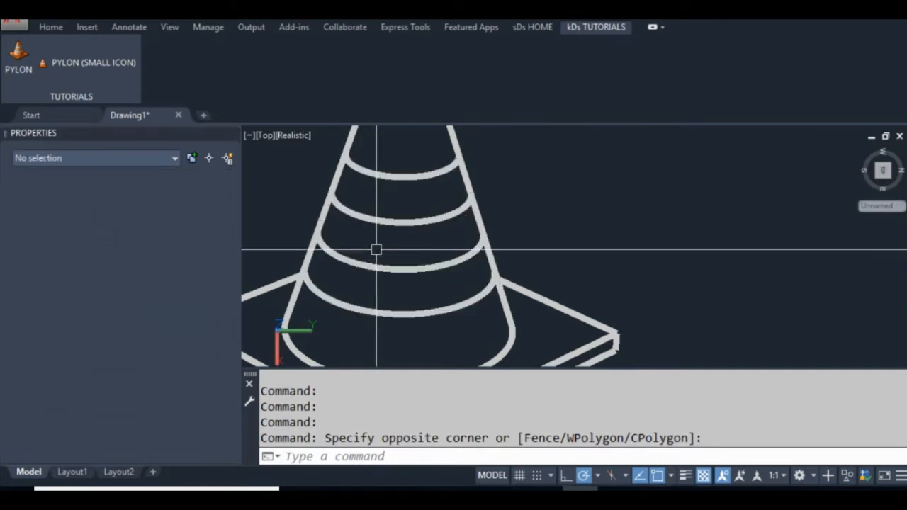
Start a multiple polyline edit and select both arc pieces of each of the two lowest stripe lines on the cone.
type("PEDIT")
key("Return")
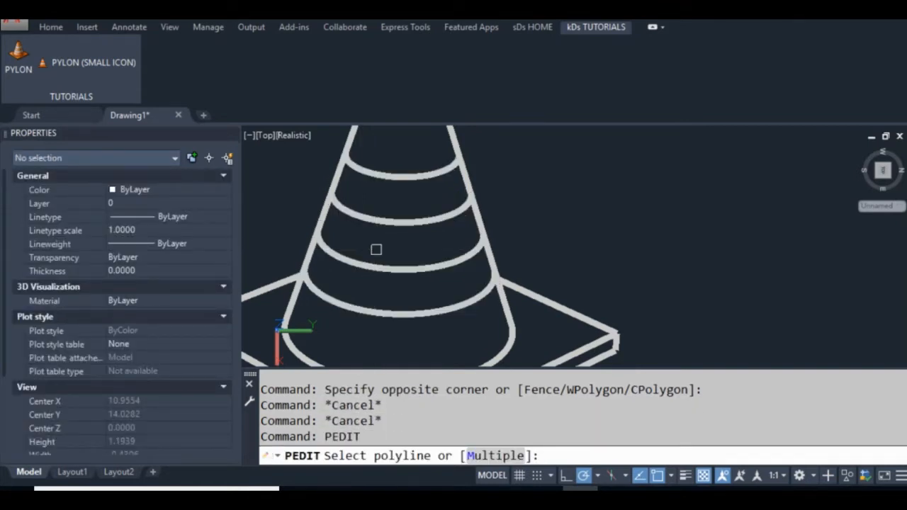
type("M")
key("Return")
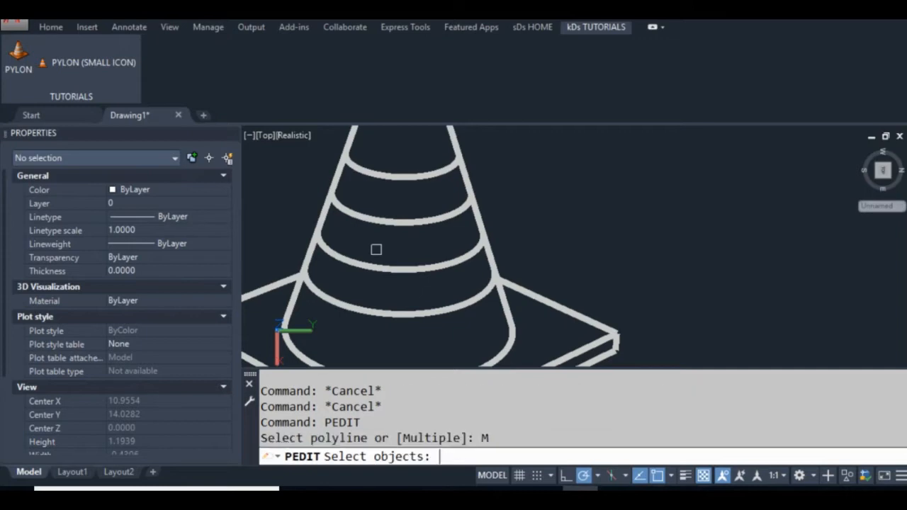
left_click(481, 288)
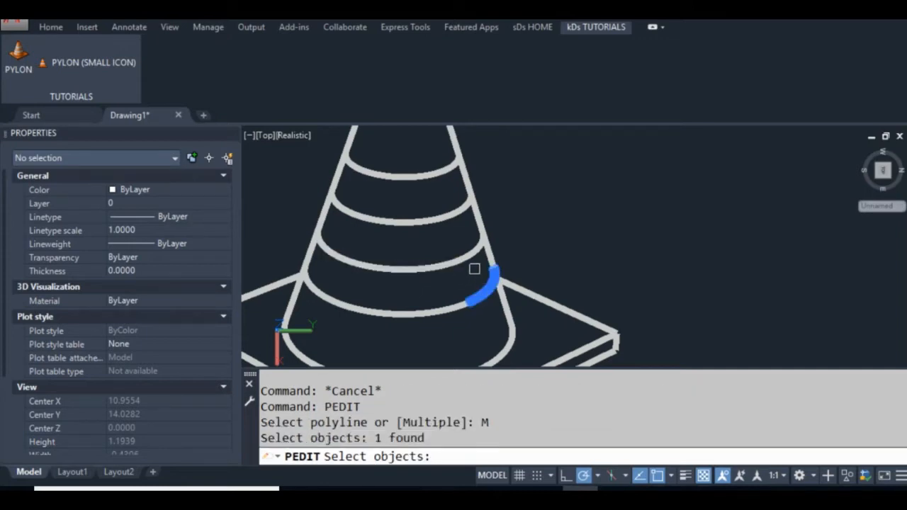
left_click(472, 256)
left_click(433, 270)
left_click(427, 313)
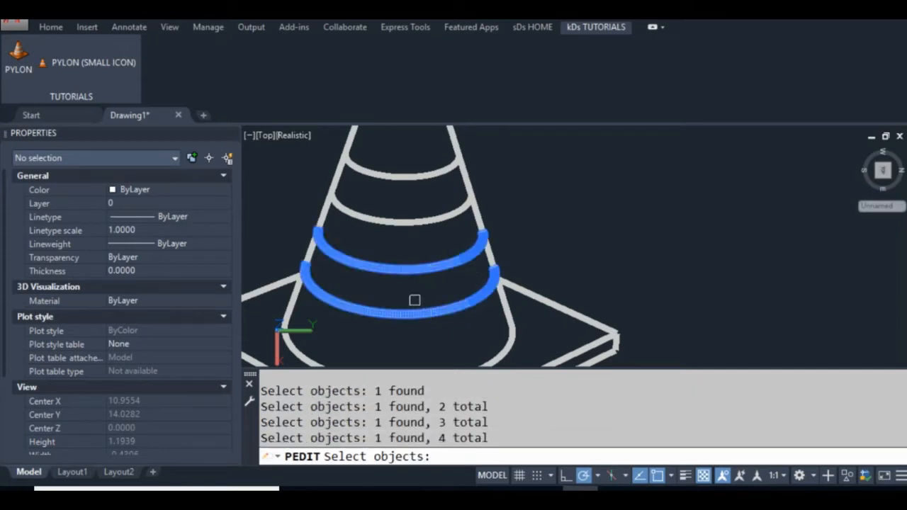
Add the two upper stripe lines and the inner arc of the cone's top opening to the polyline edit and finish the selection.
left_click_drag(417, 249, 431, 310)
left_click(479, 266)
left_click(432, 282)
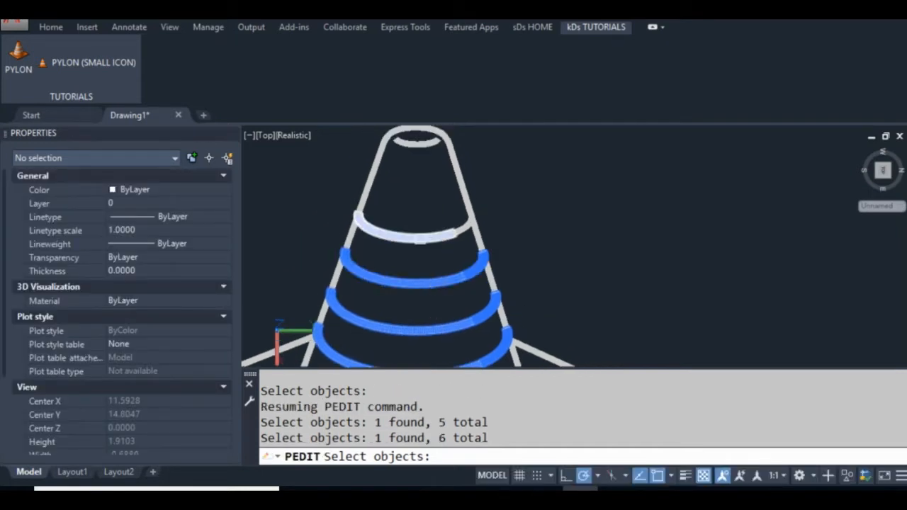
left_click(421, 238)
left_click(457, 234)
left_click(434, 145)
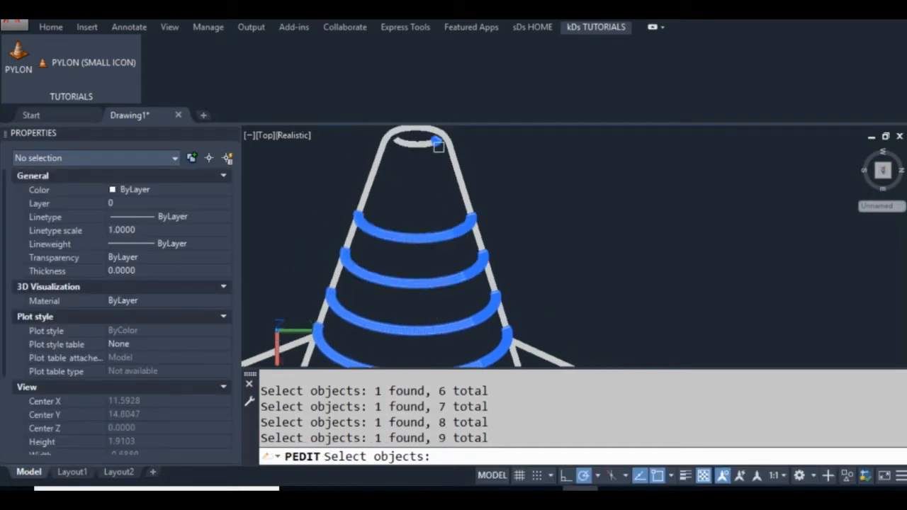
left_click(418, 148)
scroll(386, 141, "up", 2)
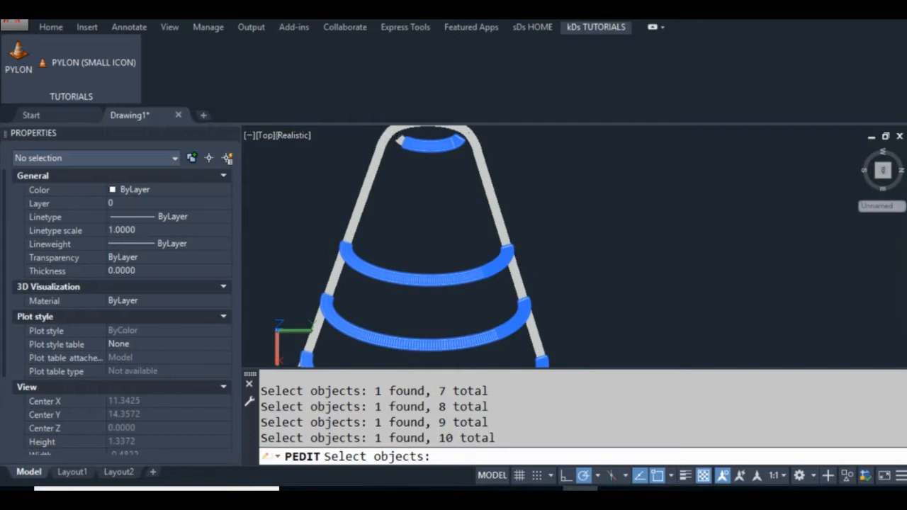
left_click(401, 141)
scroll(415, 198, "down", 2)
key("Return")
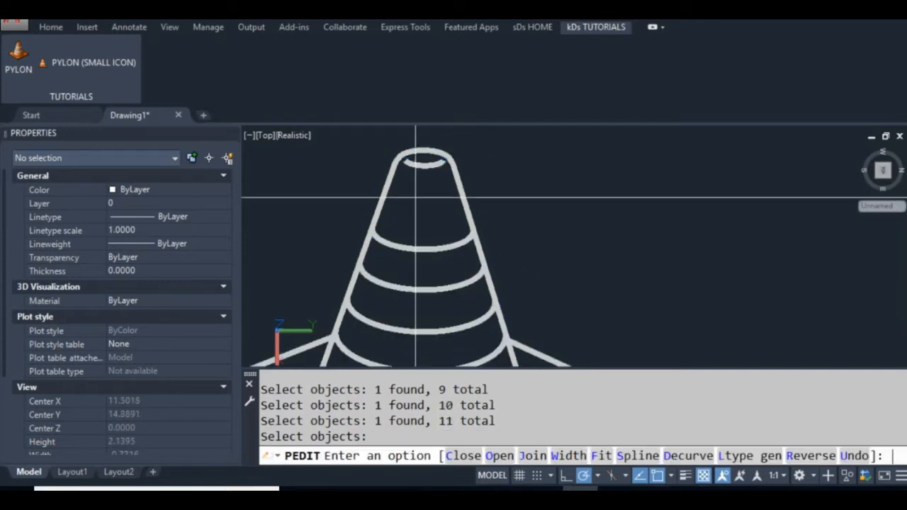
Set the width of the selected stripe and top-opening polylines to .025 and finish the polyline edit.
type("W")
key("Return")
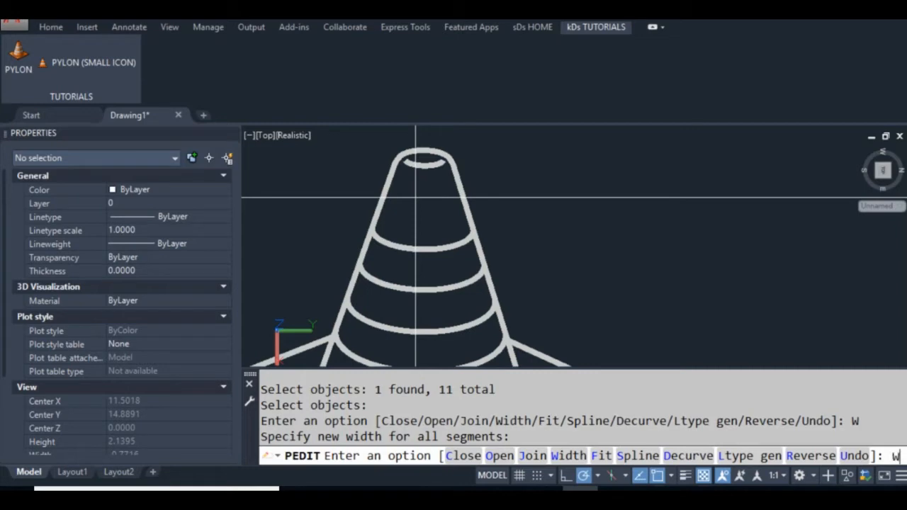
key("Return")
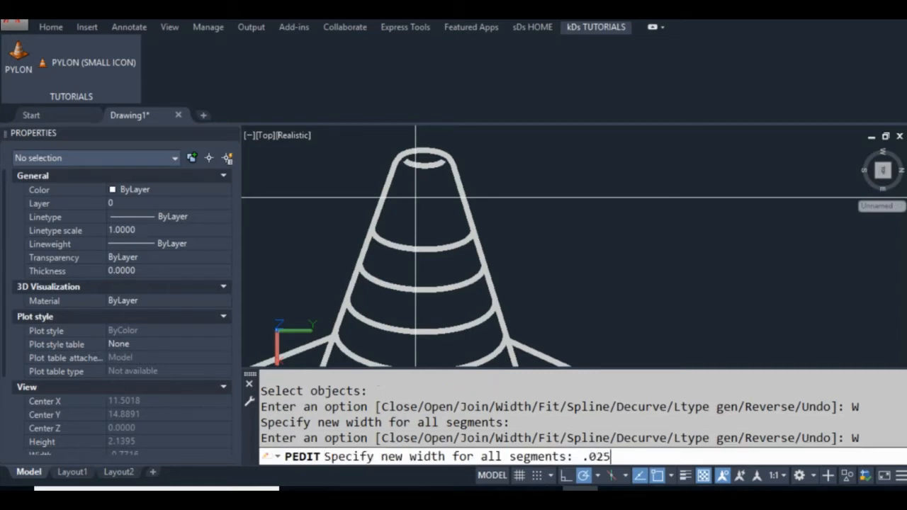
type(".025")
key("Return")
scroll(366, 201, "down", 3)
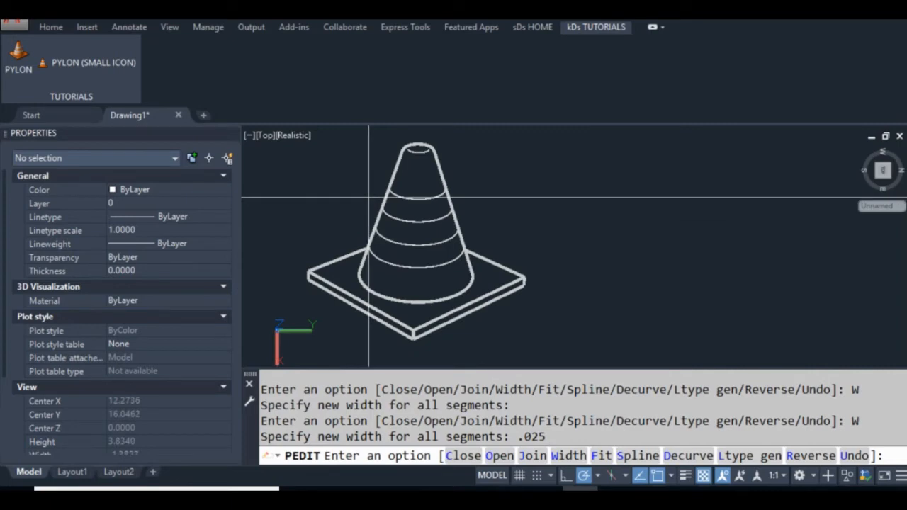
key("Return")
scroll(367, 202, "down", 2)
left_click_drag(333, 211, 372, 245)
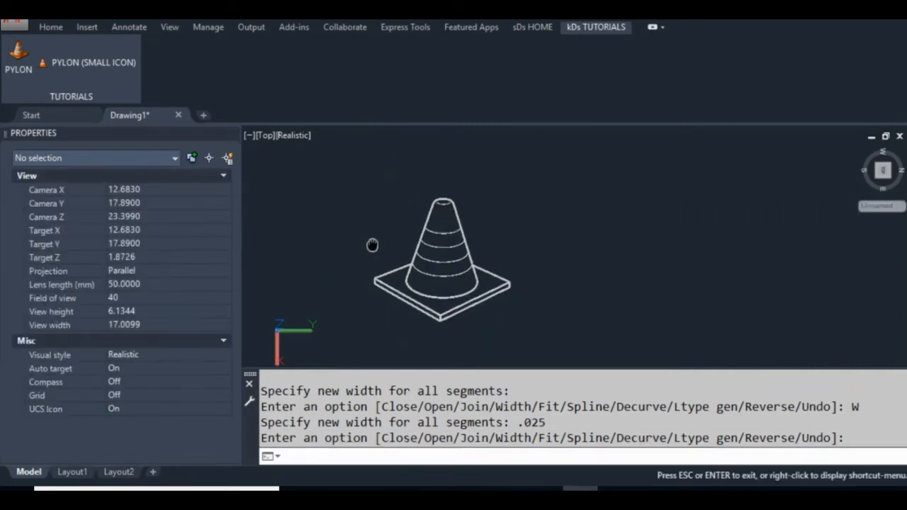
scroll(399, 287, "up", 2)
left_click(385, 269)
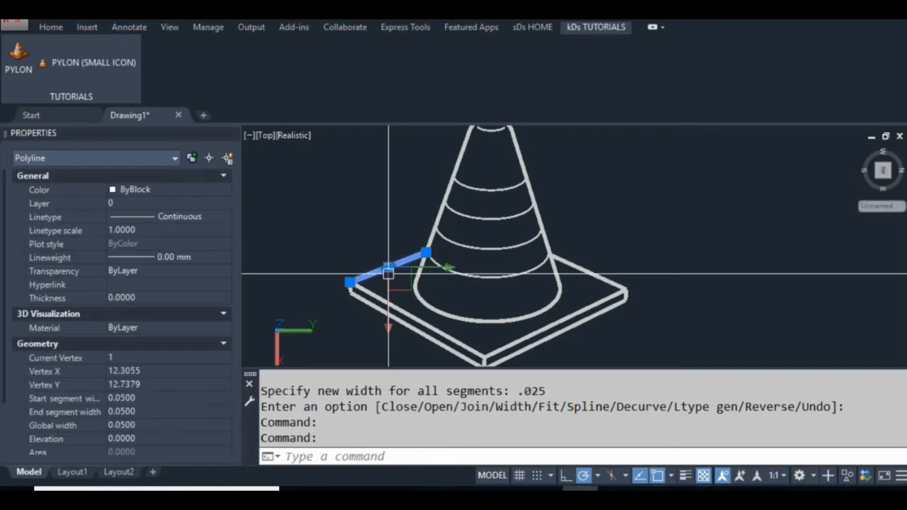
scroll(374, 284, "up", 4)
key("Escape")
key("Escape")
key("Escape")
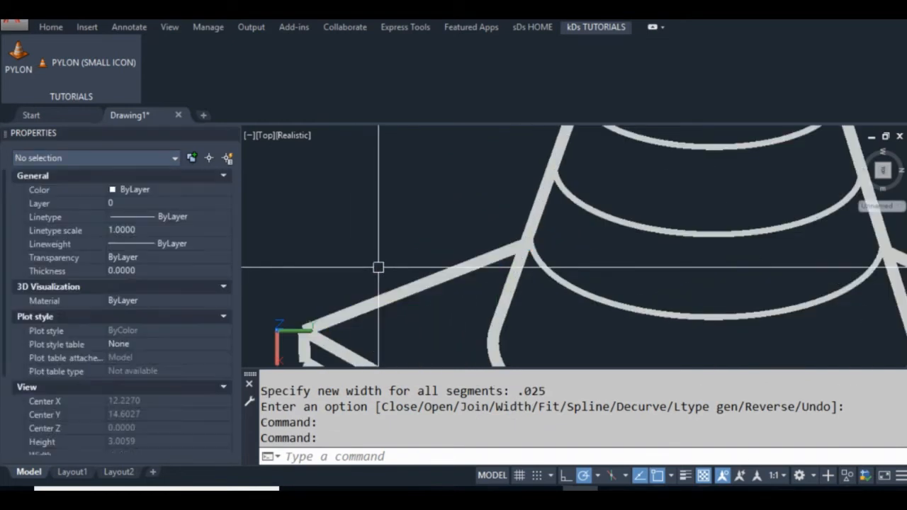
Select all of the cone's polylines, set their color to White and clear the selection.
scroll(378, 266, "down", 5)
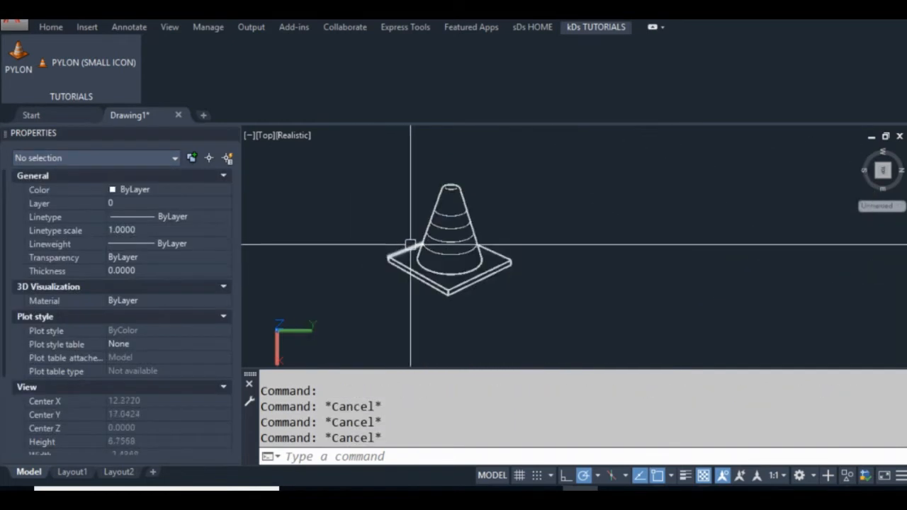
left_click(540, 141)
left_click(379, 326)
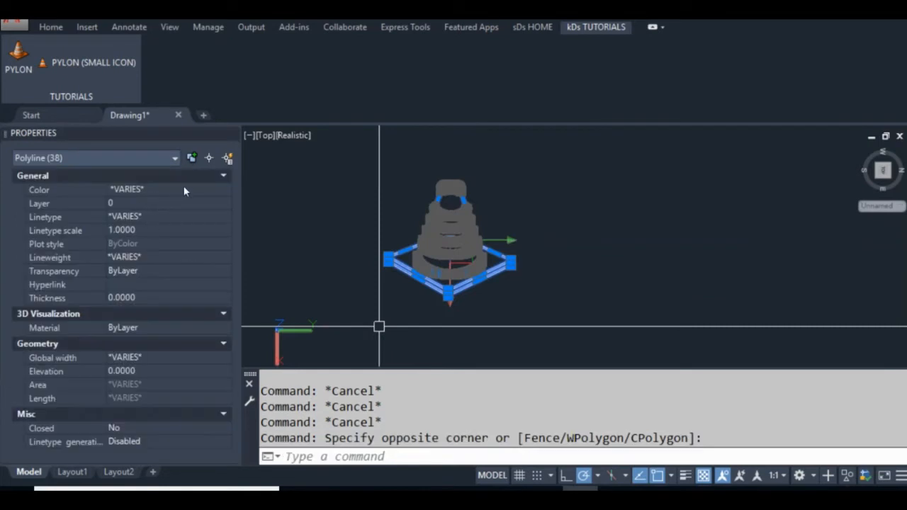
left_click(188, 190)
left_click_drag(229, 286, 232, 251)
left_click(158, 267)
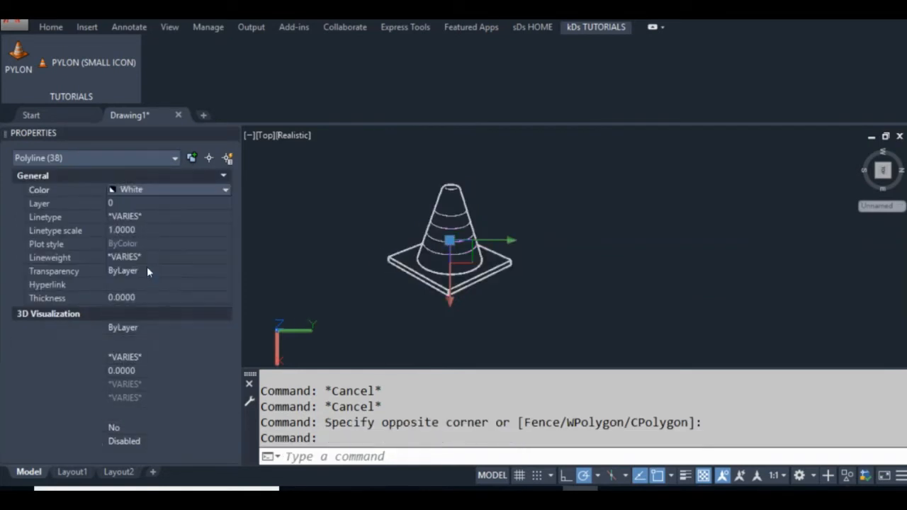
key("Escape")
scroll(368, 275, "up", 5)
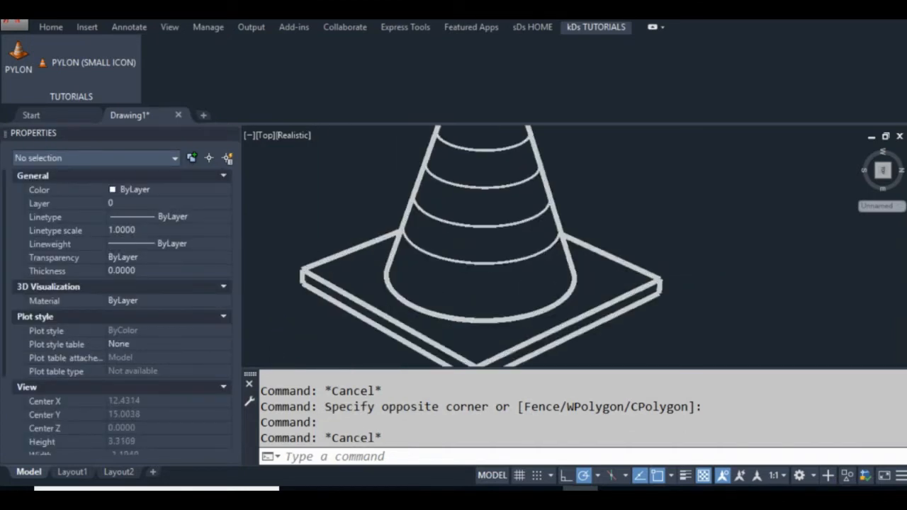
scroll(425, 272, "down", 7)
scroll(458, 272, "up", 5)
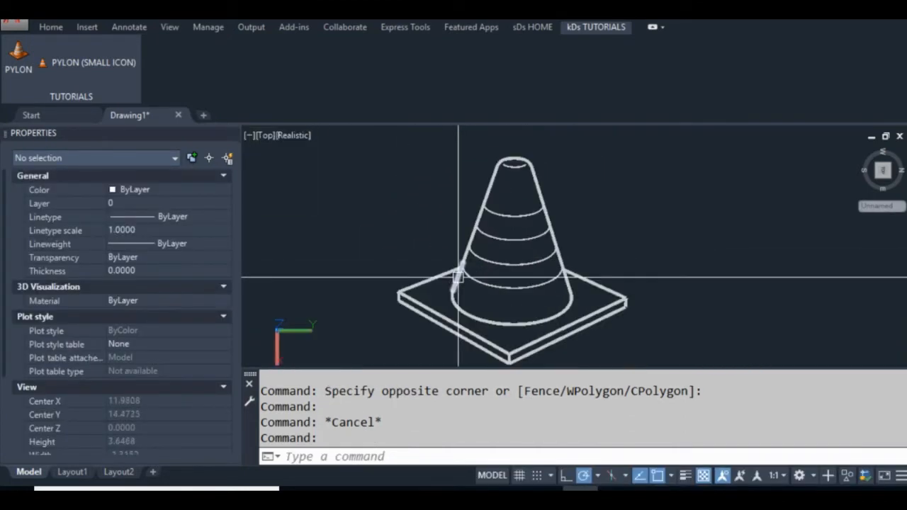
scroll(462, 275, "down", 4)
mouse_move(450, 279)
left_mouse_down()
mouse_move(463, 289)
mouse_move(465, 282)
left_mouse_up()
left_click(444, 275)
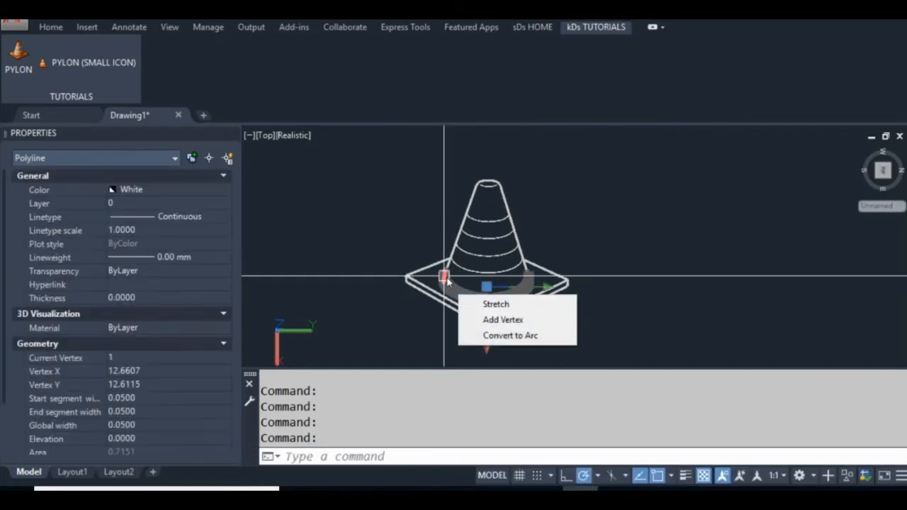
key("Escape")
key("Escape")
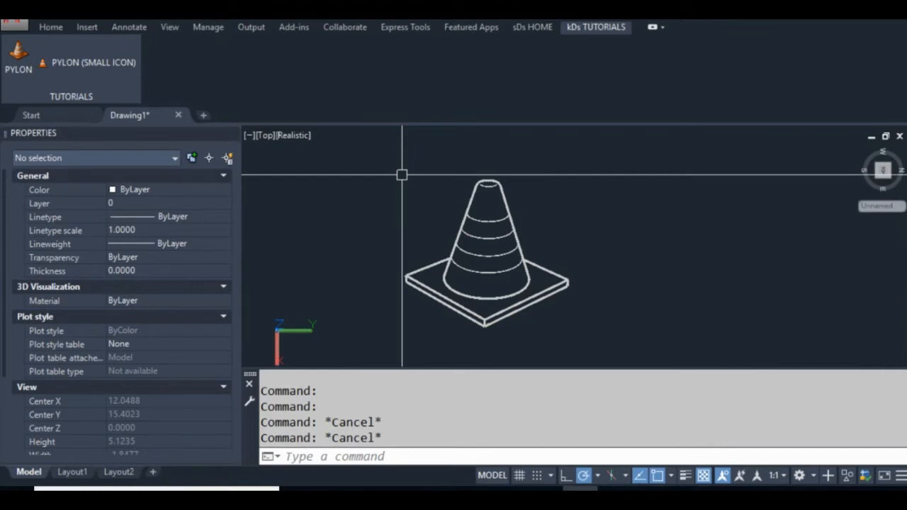
Regenerate the whole drawing with REGENALL.
type("REGENALL")
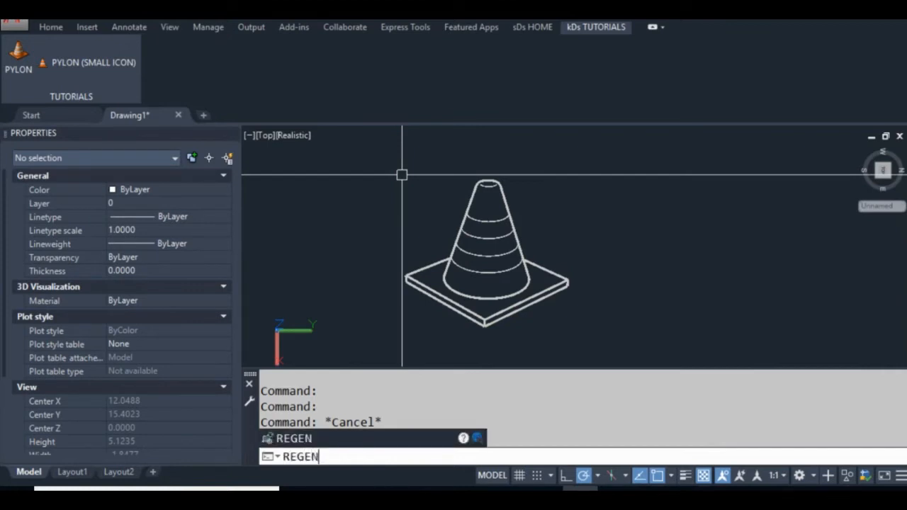
key("Return")
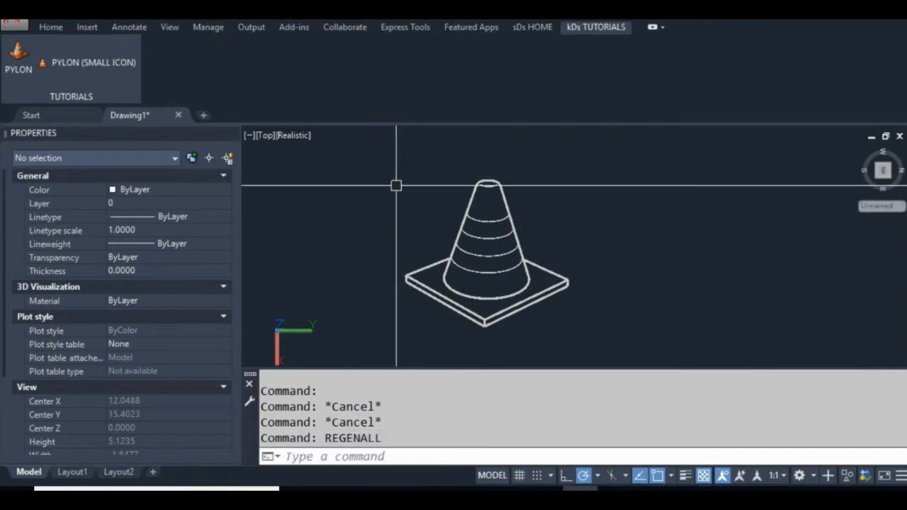
left_click_drag(396, 206, 414, 219)
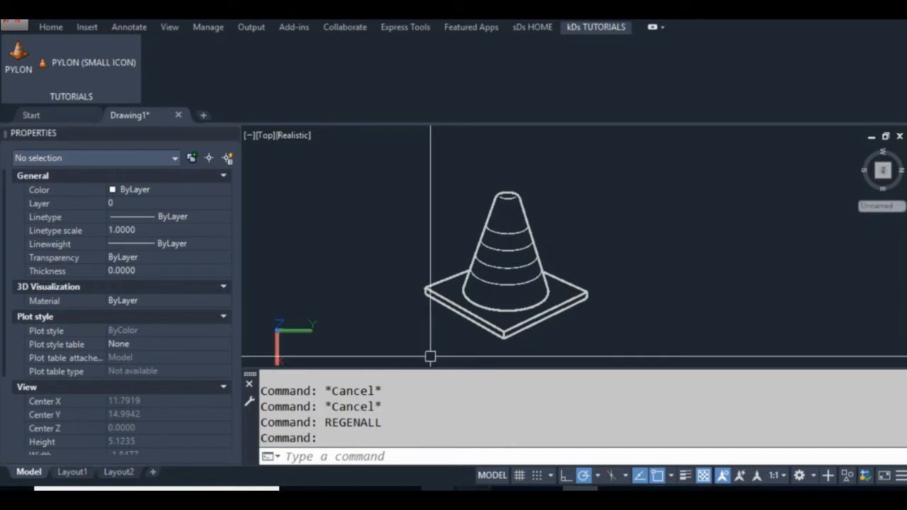
Switch to Snipping Tool and capture a rectangular clip tightly framing the whole cone, retaking it until the framing is good.
left_click(439, 498)
left_click(259, 90)
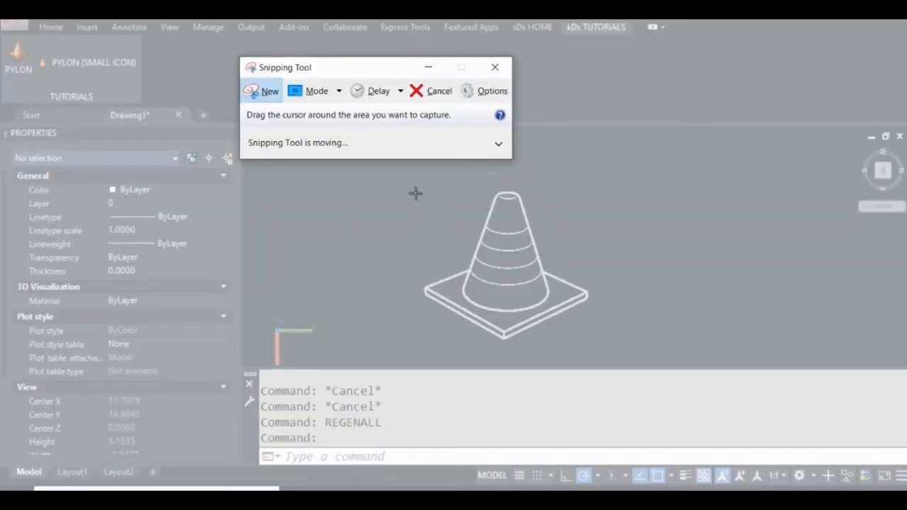
left_click_drag(415, 188, 604, 345)
left_click(371, 110)
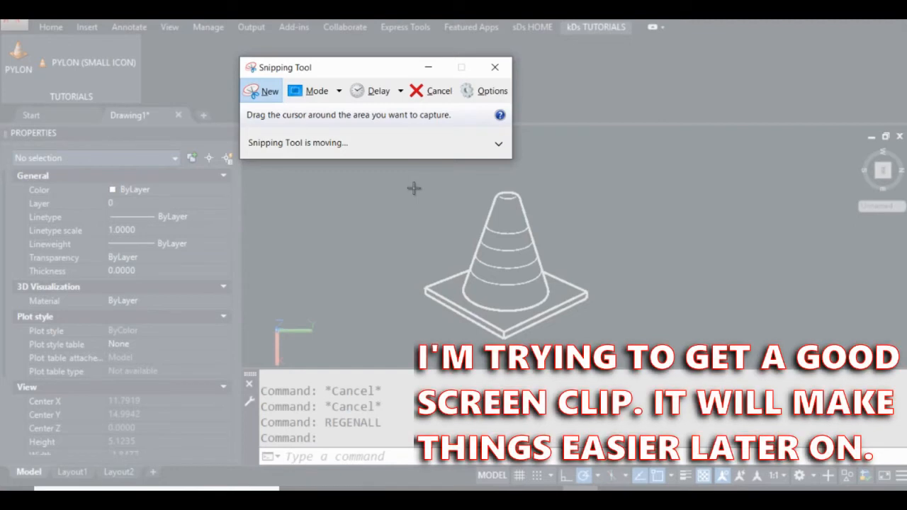
mouse_move(414, 188)
left_mouse_down()
mouse_move(585, 319)
mouse_move(418, 185)
left_mouse_up()
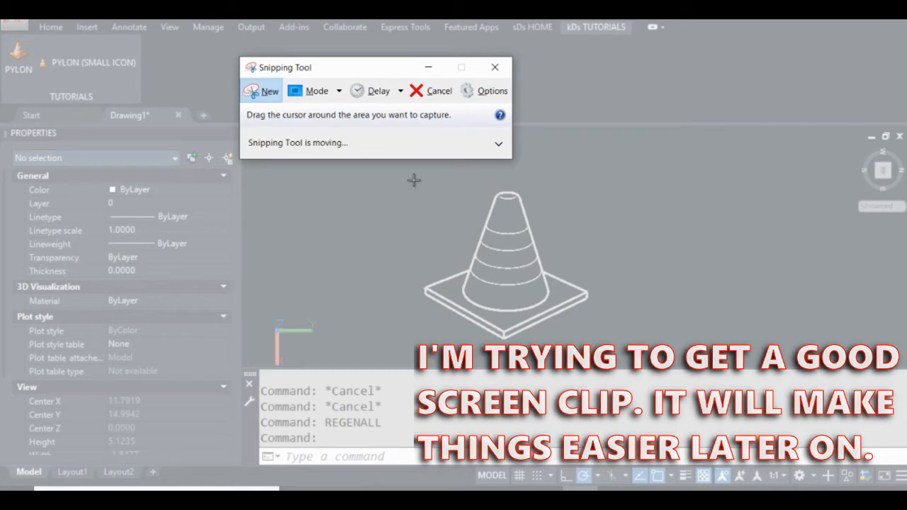
left_click_drag(413, 180, 602, 351)
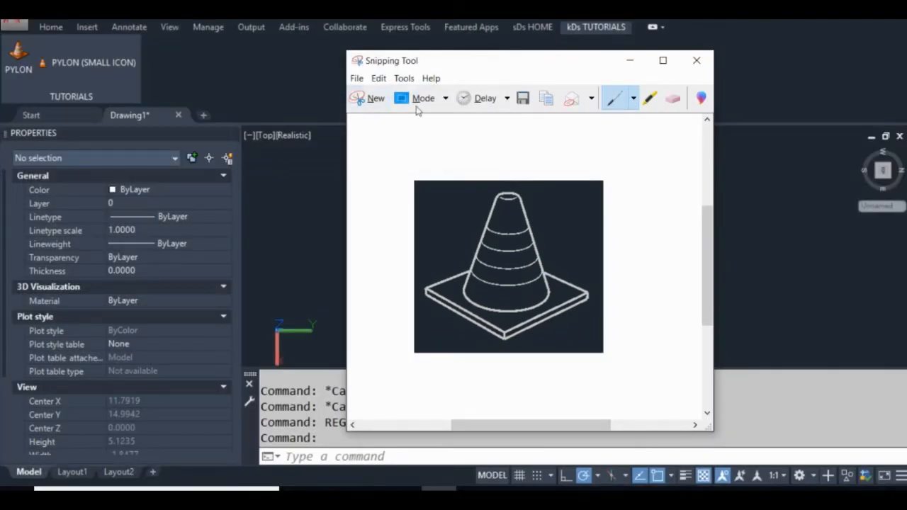
Copy the cone clip from Snipping Tool, minimize that window and switch to paint.net.
left_click(379, 79)
left_click(397, 95)
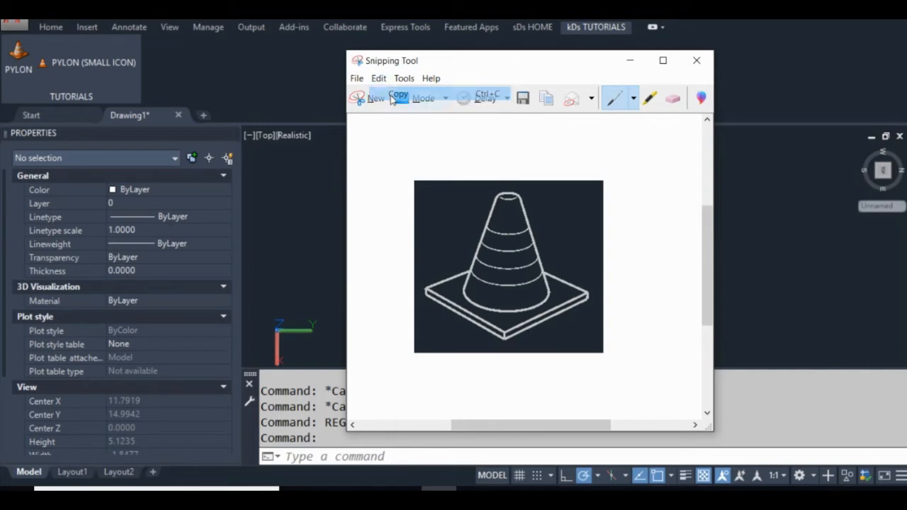
left_click(631, 61)
left_click(544, 496)
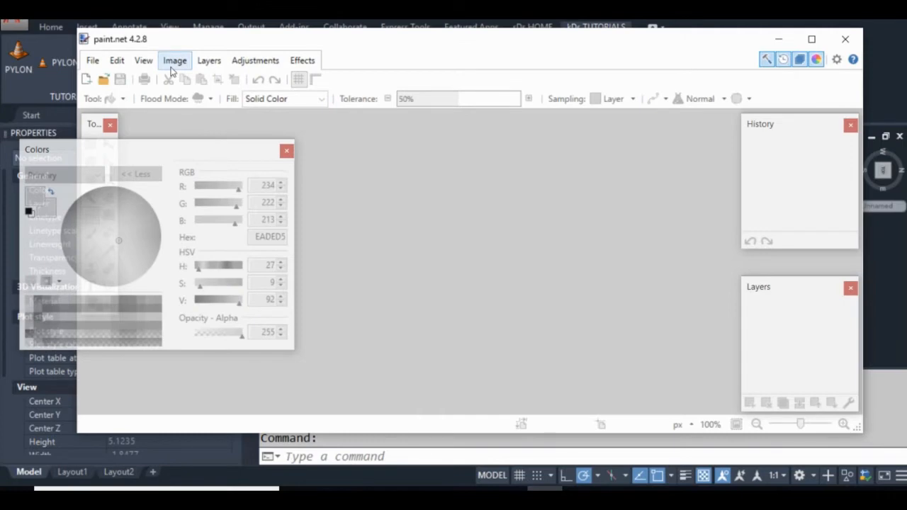
Create a new image 128 pixels wide and 128 pixels high.
left_click(97, 63)
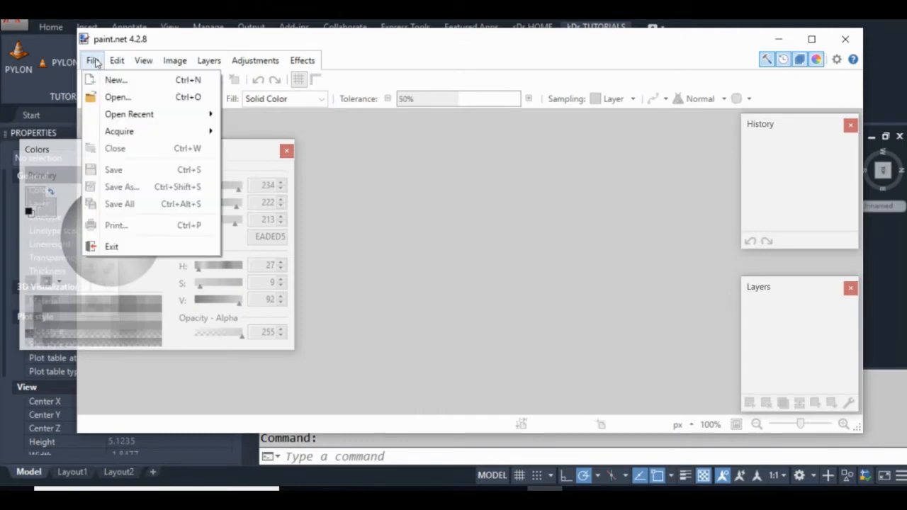
left_click(115, 80)
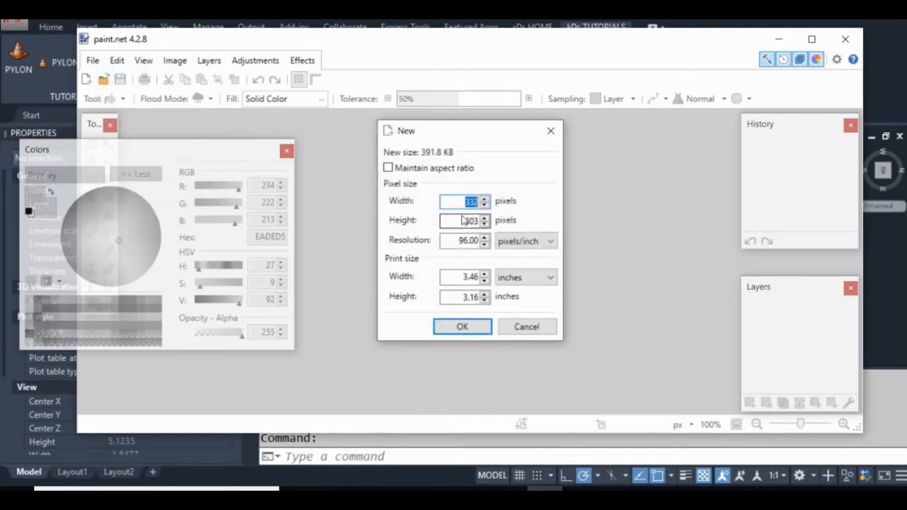
type("128")
double_click(457, 219)
type("128")
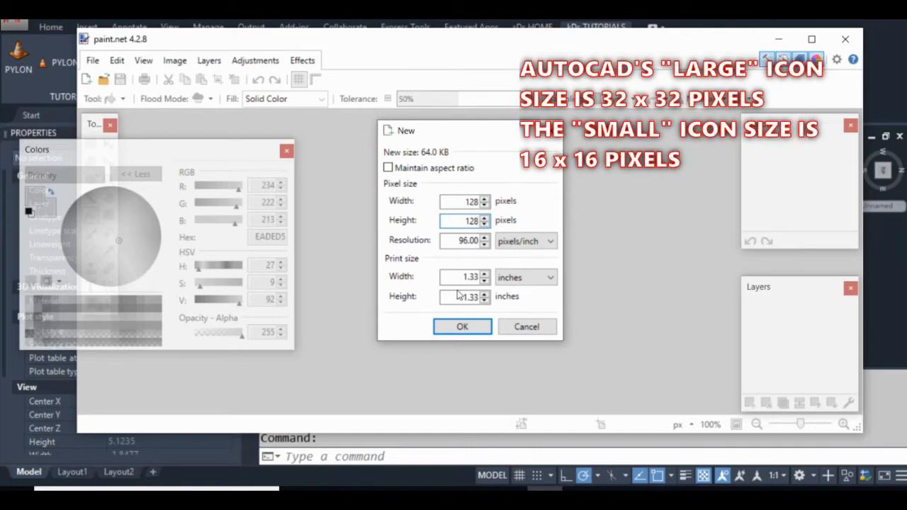
left_click(445, 326)
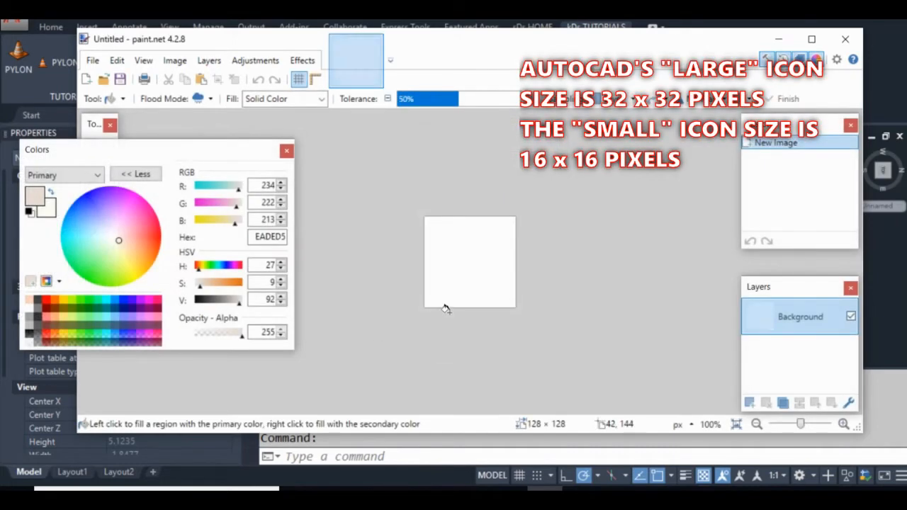
Add a new layer and paste the copied cone clip into it, keeping the canvas size.
left_click(750, 403)
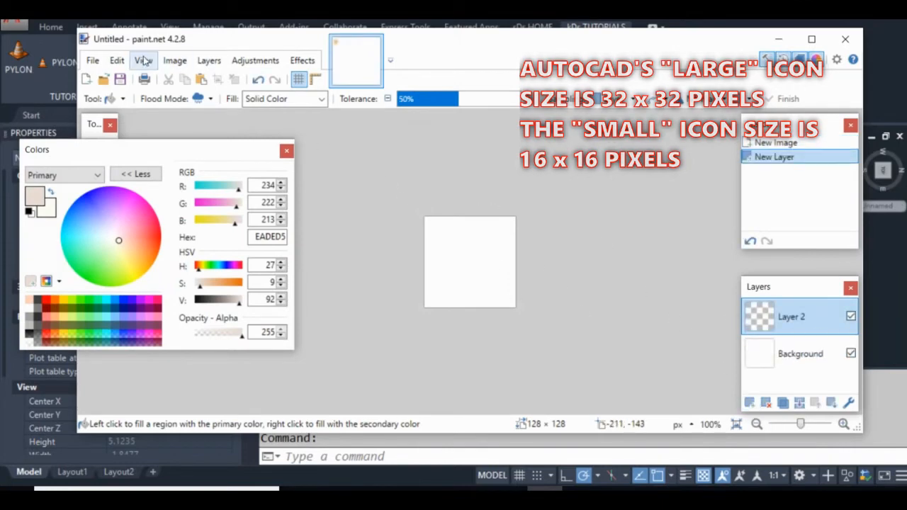
left_click(119, 62)
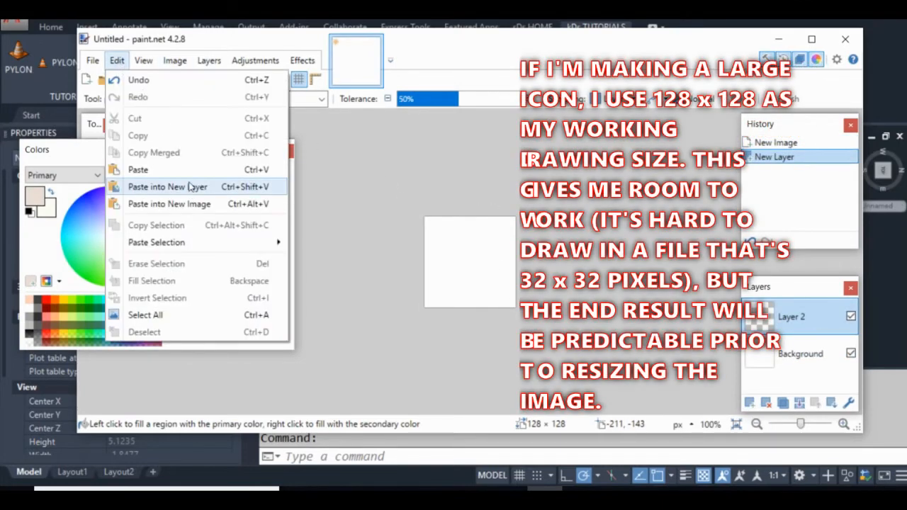
left_click(189, 173)
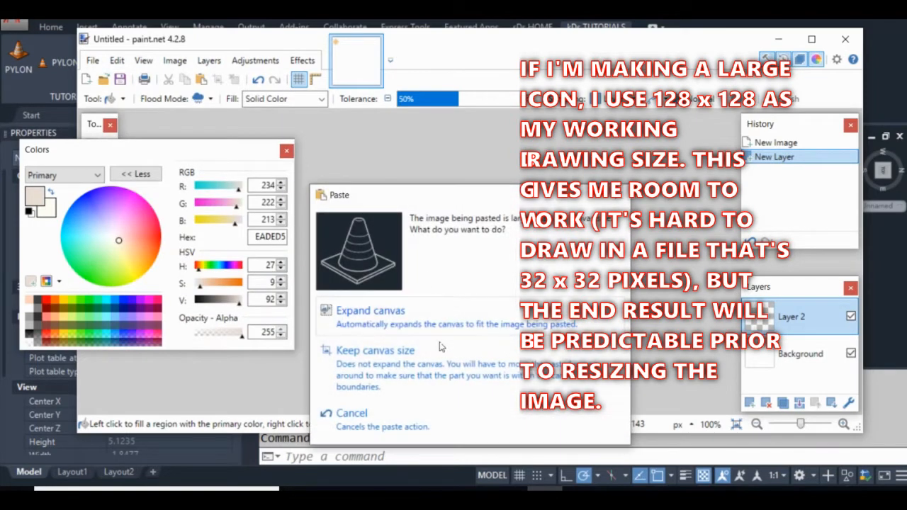
left_click(387, 366)
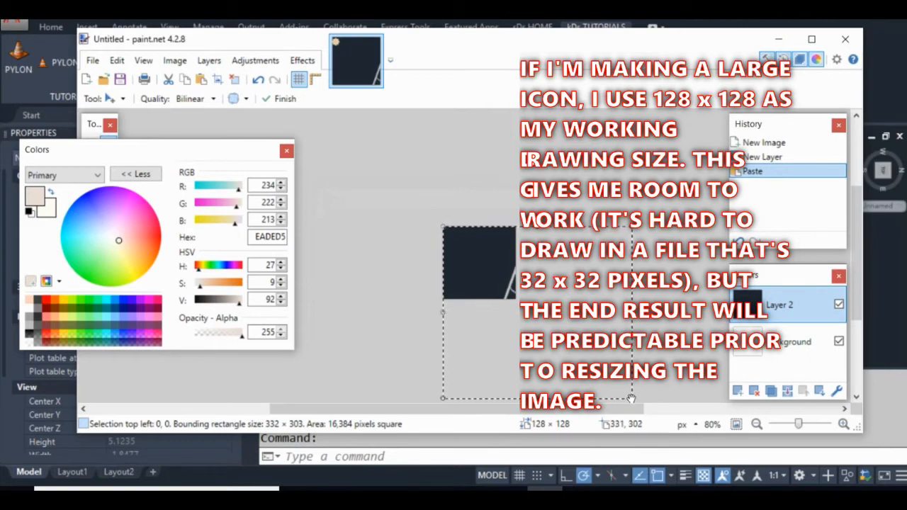
Scale the pasted cone image to about 135 × 124 pixels, nudge it into place over the canvas and deselect it.
left_click_drag(634, 399, 517, 323)
key("Left")
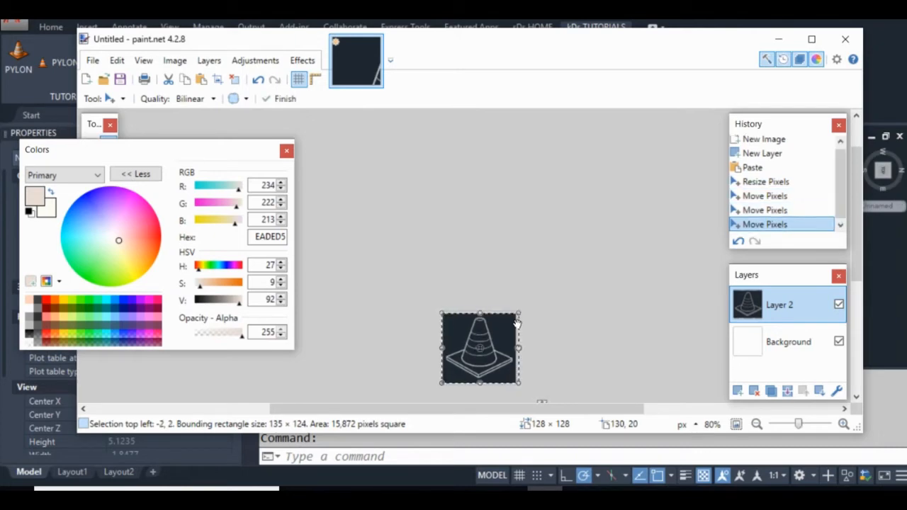
scroll(482, 383, "up", 2)
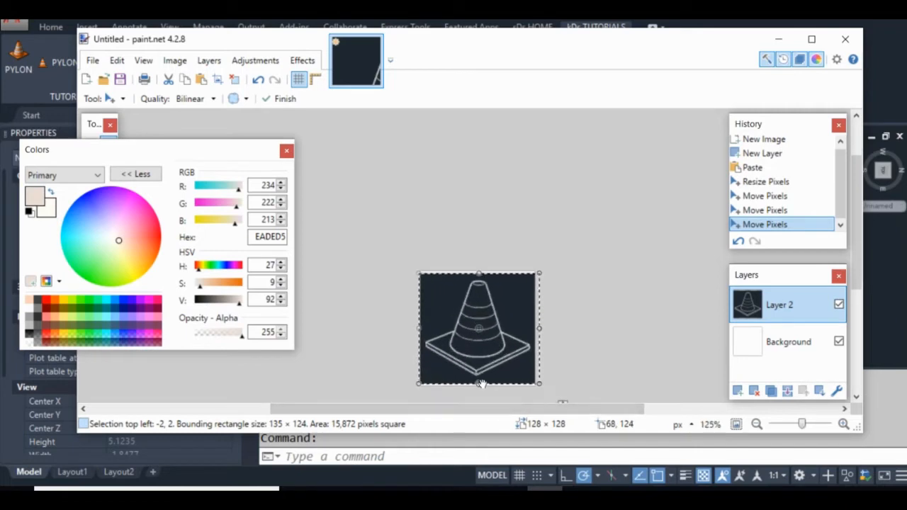
key("ctrl+d")
scroll(503, 375, "up", 2)
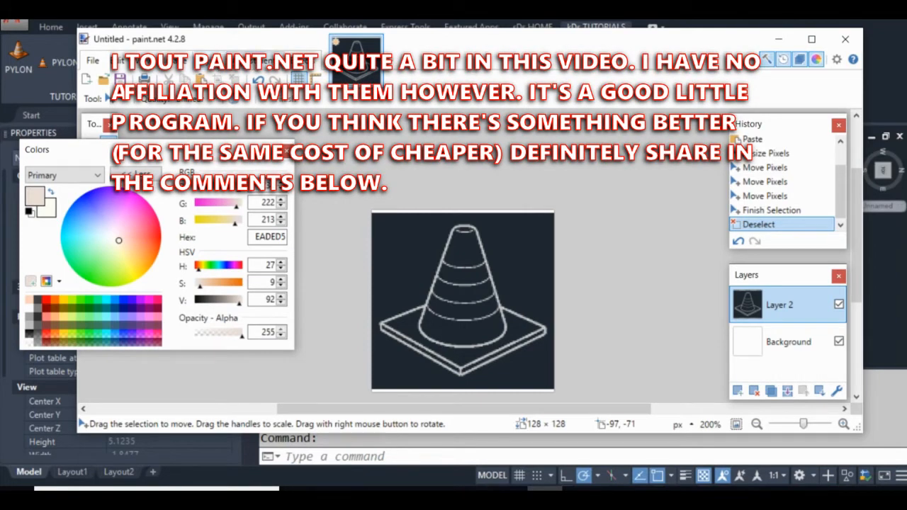
Collapse the Colors window to its compact form and place it clear of the tools and the canvas.
left_click_drag(183, 149, 339, 118)
left_click_drag(338, 193, 299, 199)
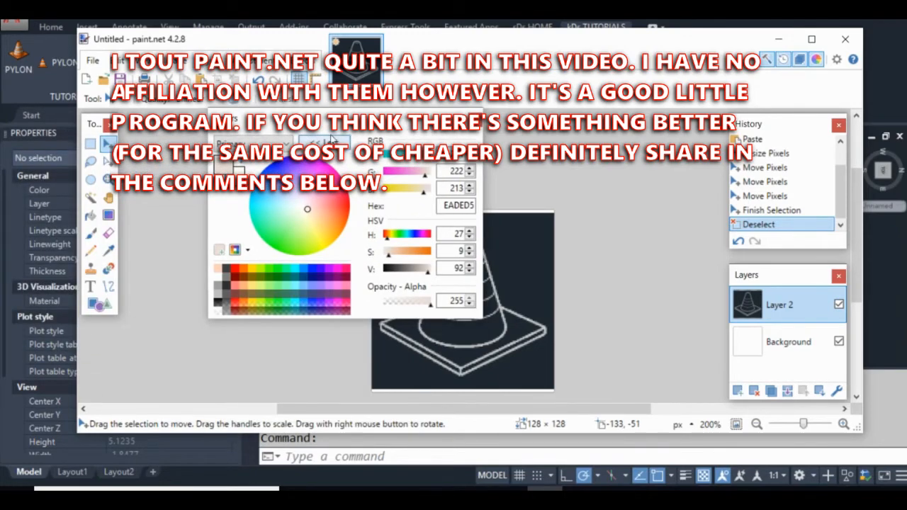
left_click(324, 142)
left_click_drag(310, 164, 243, 157)
Activate the Magic Wand and invert the colors of the pasted cone layer.
left_click(90, 197)
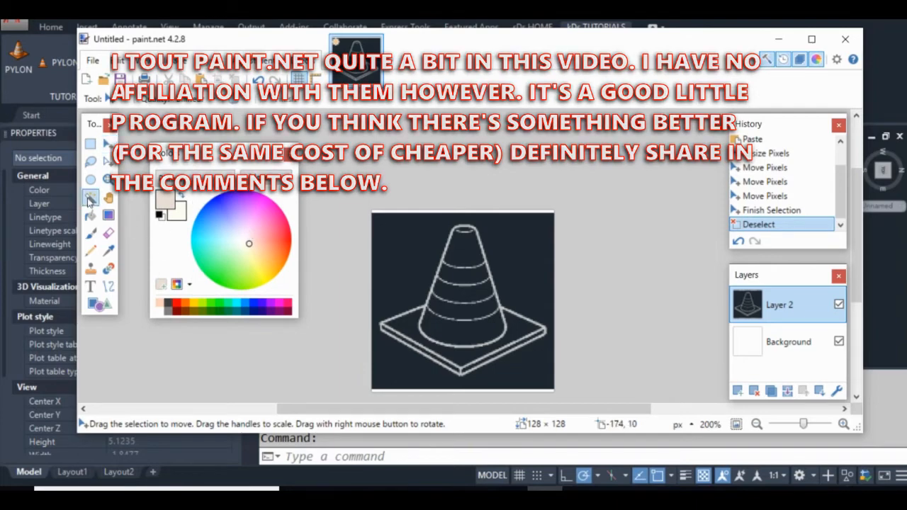
left_click(255, 61)
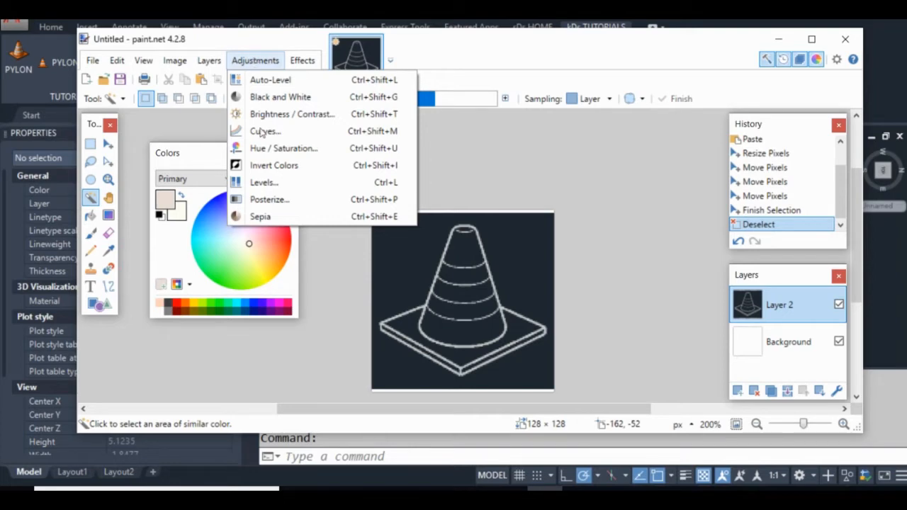
left_click(274, 165)
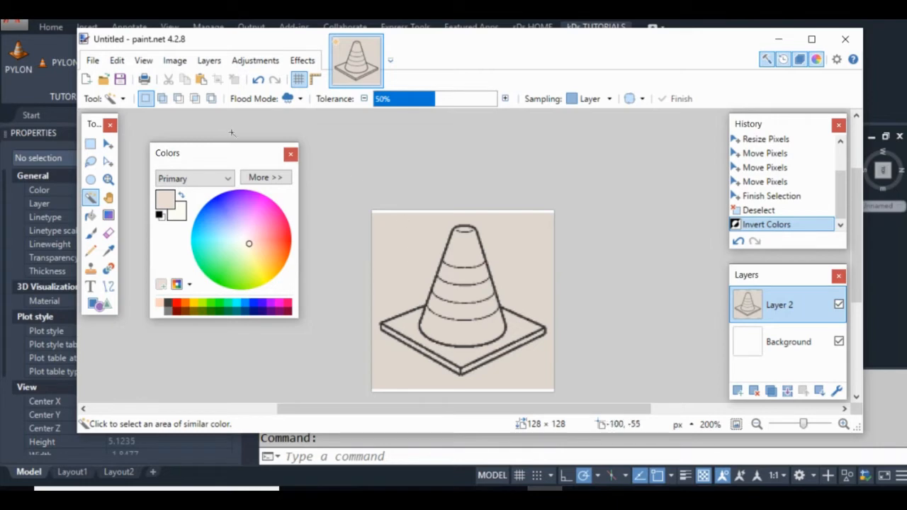
Try a Magic Wand selection inside the cone with Contiguous flood mode, and deselect it.
left_click(301, 99)
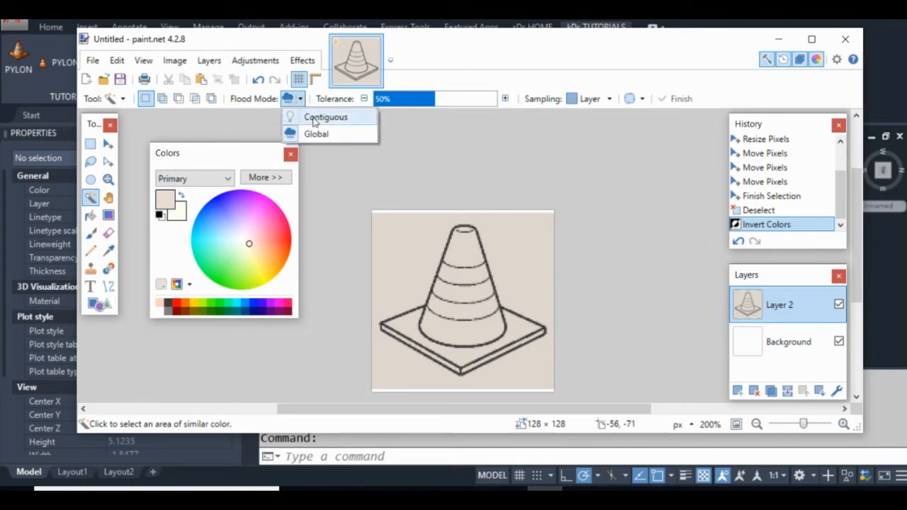
left_click(314, 119)
left_click(464, 253)
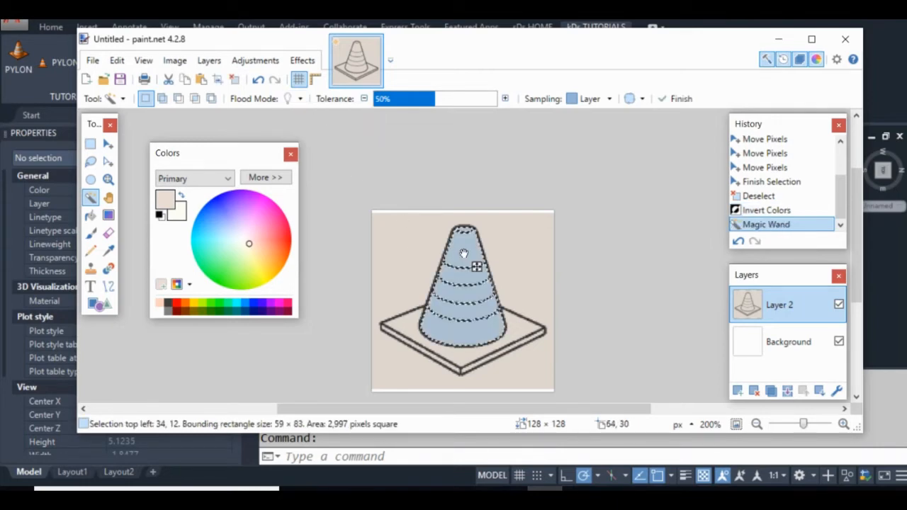
key("ctrl+d")
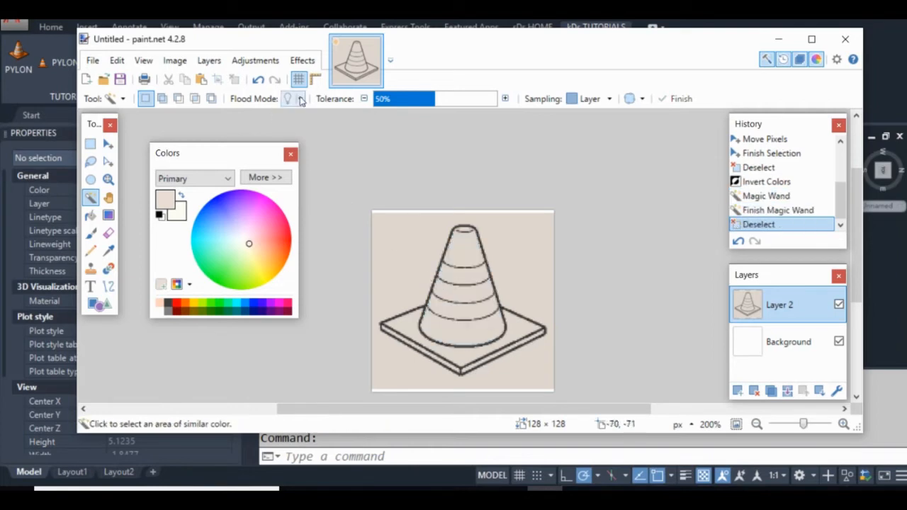
Set the Magic Wand to Global flood mode, select the beige fill around the linework and erase it.
left_click(300, 100)
left_click(311, 134)
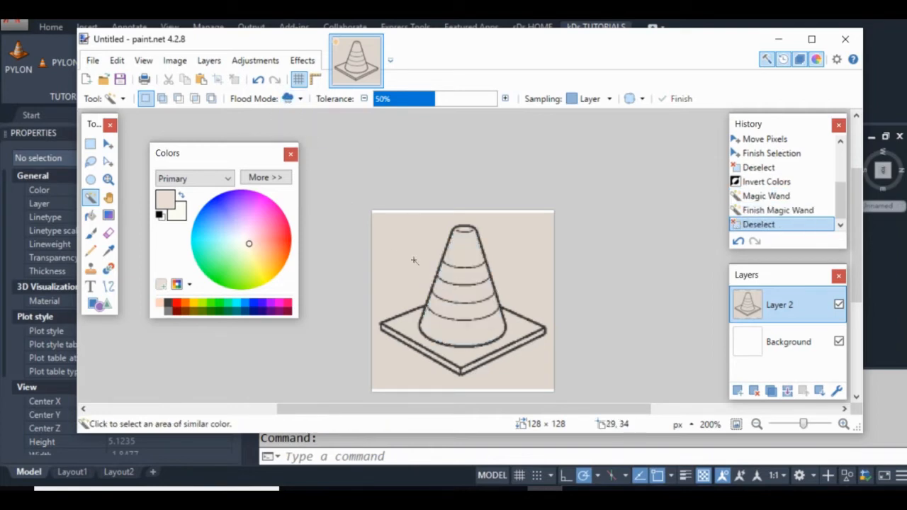
left_click(413, 260)
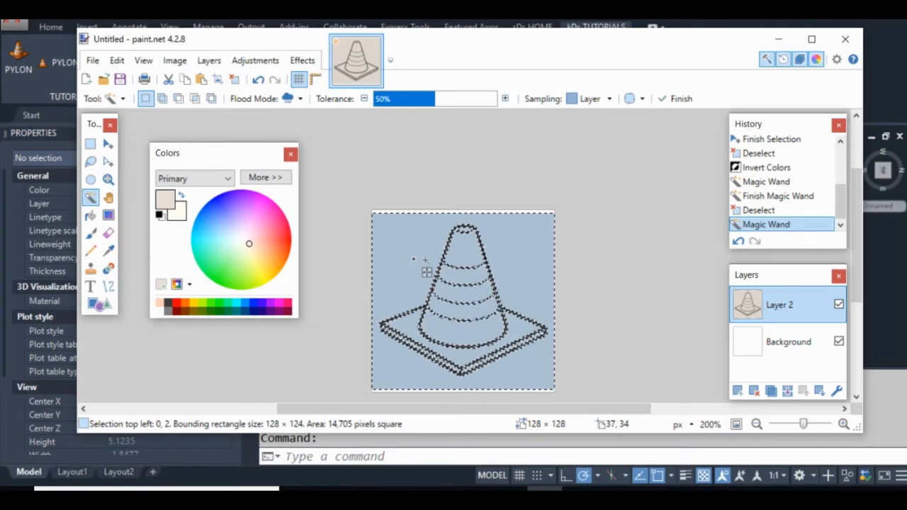
key("Delete")
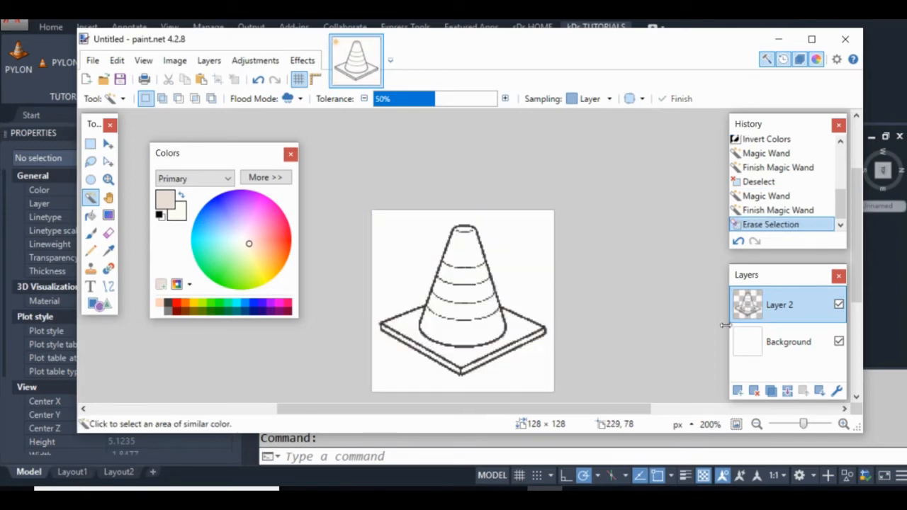
Select the entire Background layer and erase its white fill.
left_click(760, 345)
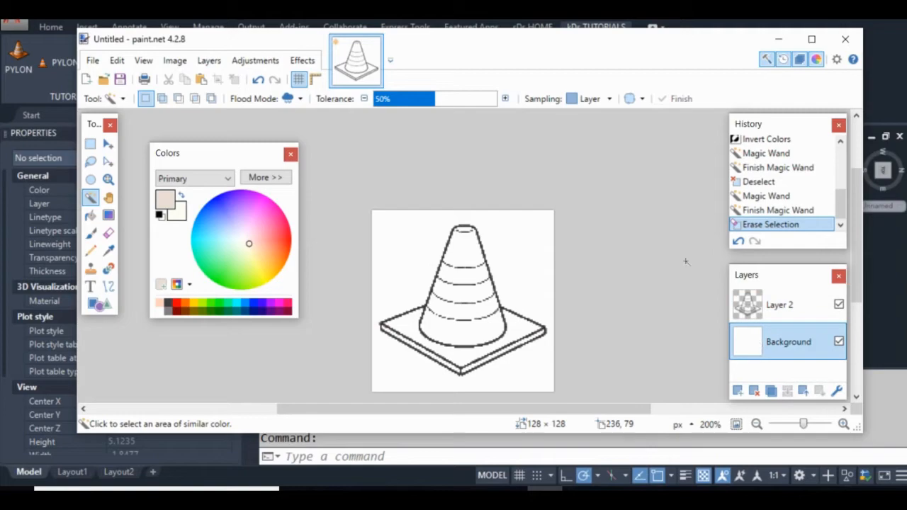
left_click(107, 144)
key("ctrl+a")
left_click(394, 263)
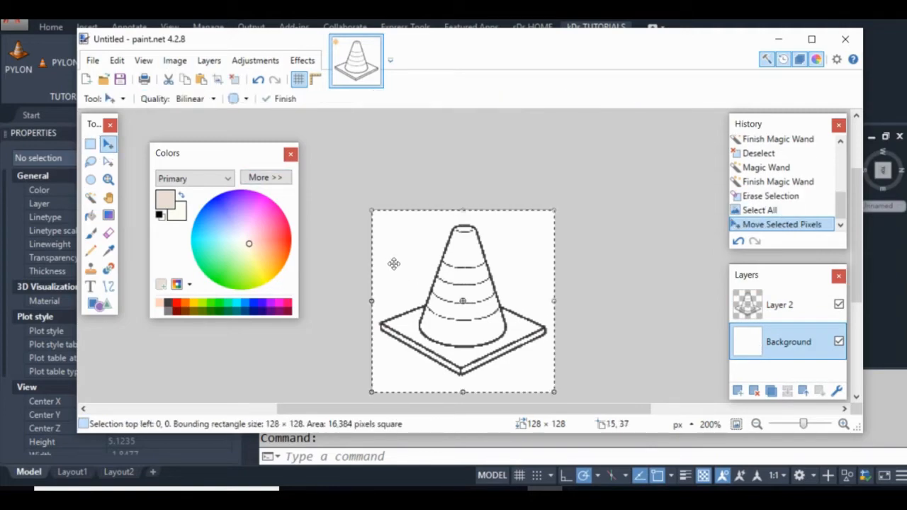
key("Delete")
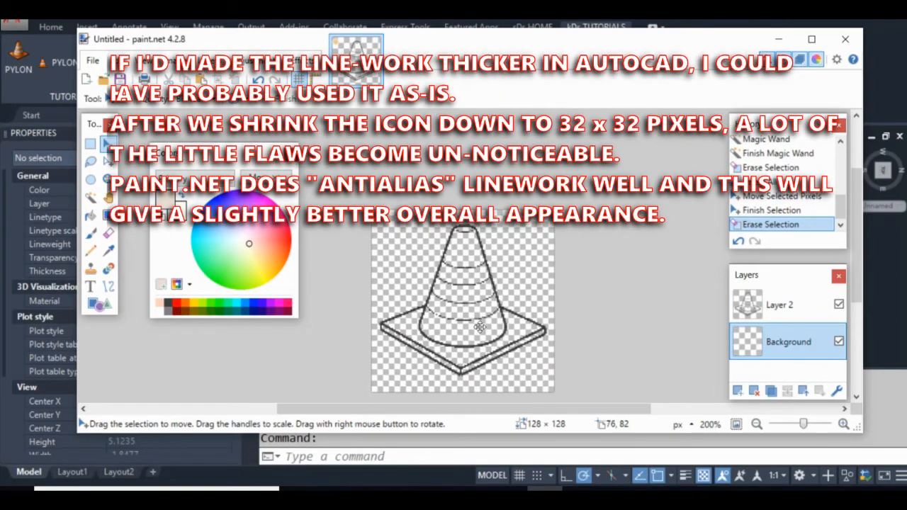
Rename the layer holding the cone outline as LINEWORK.
scroll(474, 337, "up", 1)
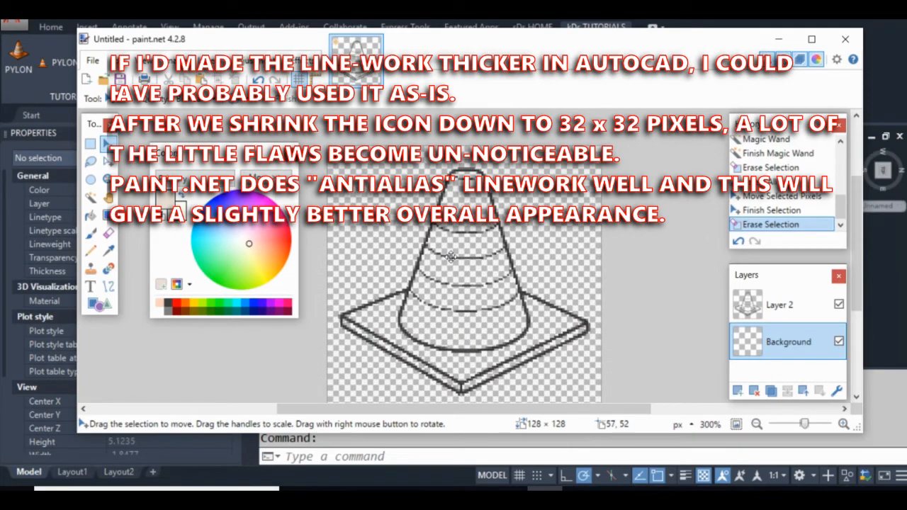
scroll(451, 257, "up", 3)
scroll(430, 234, "down", 2)
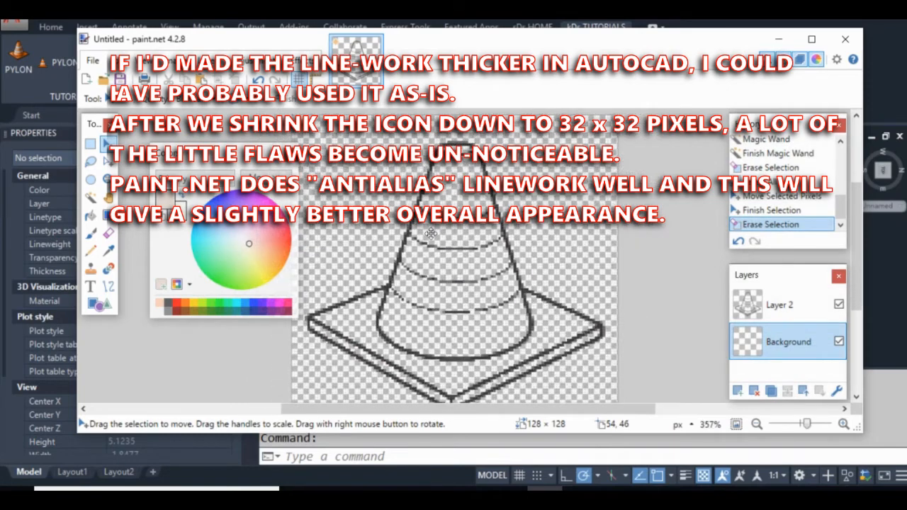
scroll(430, 234, "down", 1)
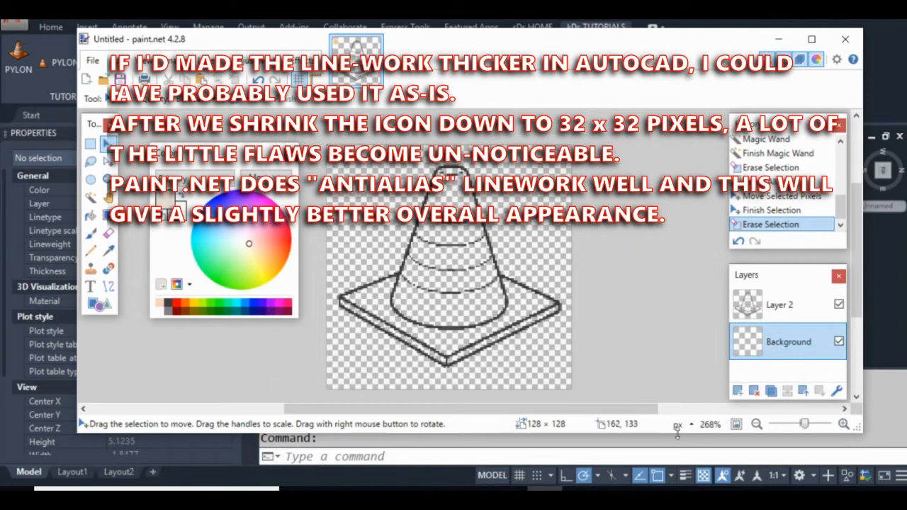
left_click(781, 306)
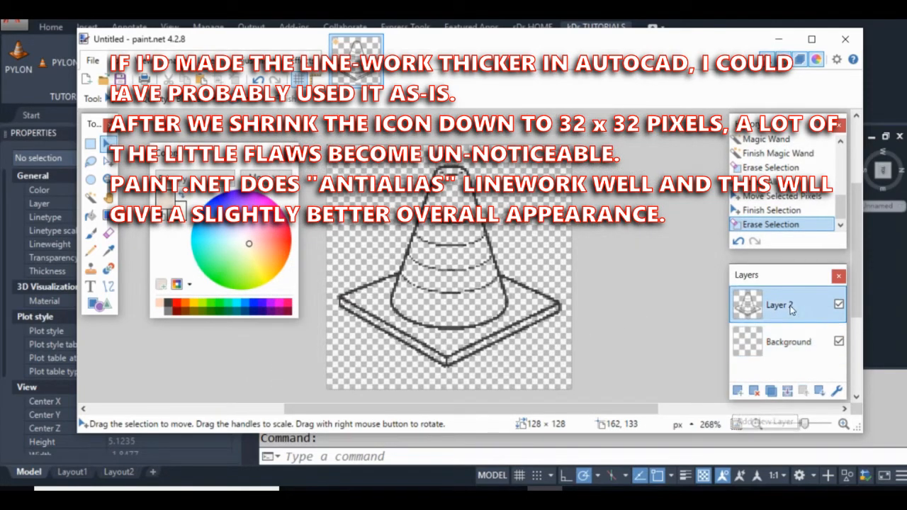
double_click(792, 310)
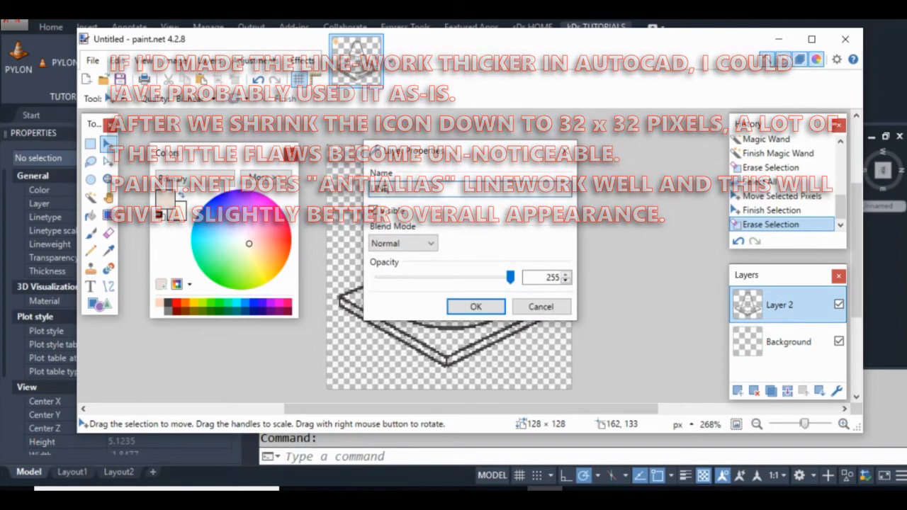
type("LINEWORK")
key("Return")
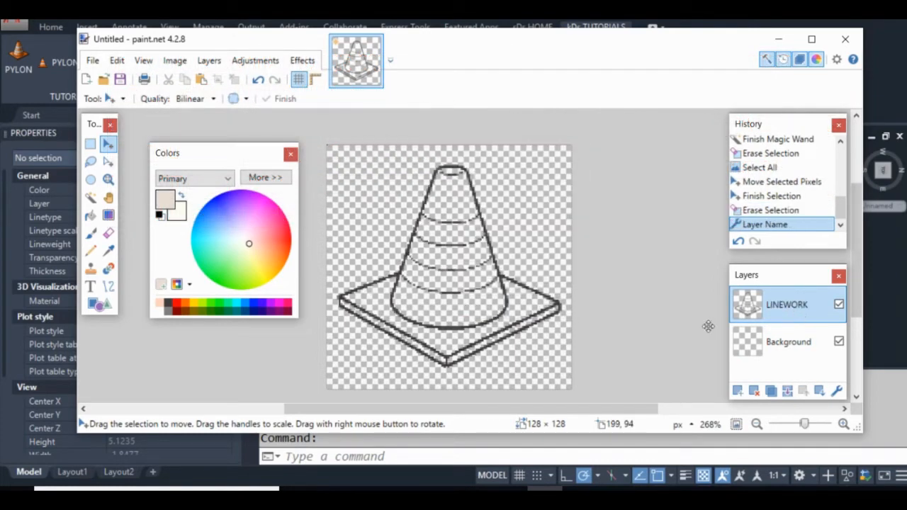
Add a new layer between the Background and LINEWORK layers and name it SHADING.
left_click(782, 354)
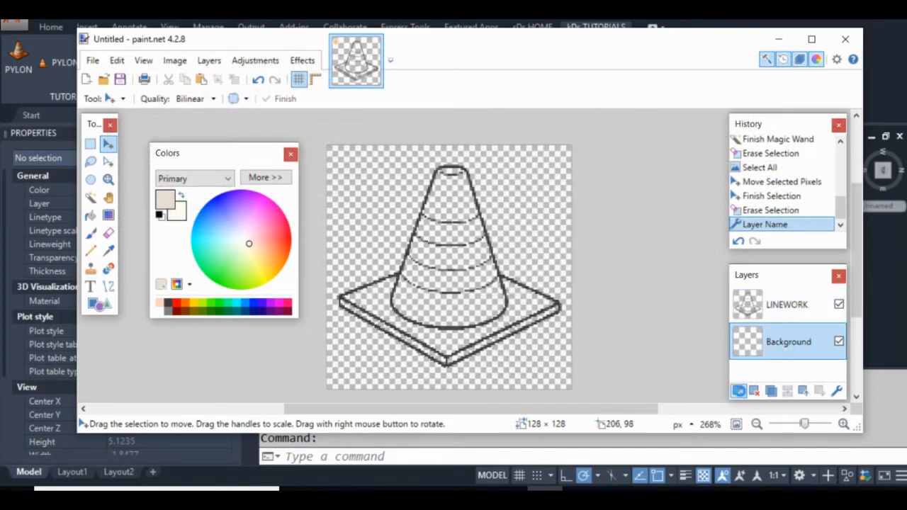
left_click(737, 390)
double_click(779, 343)
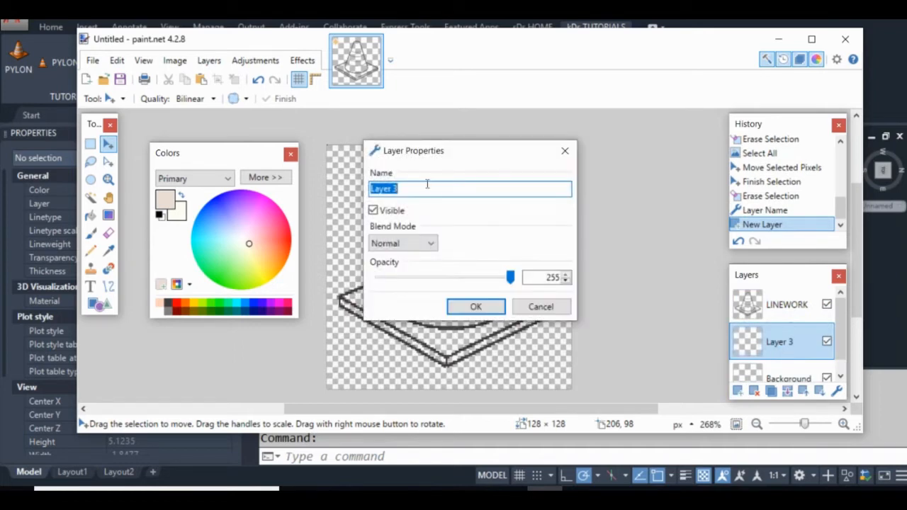
type("SHADING")
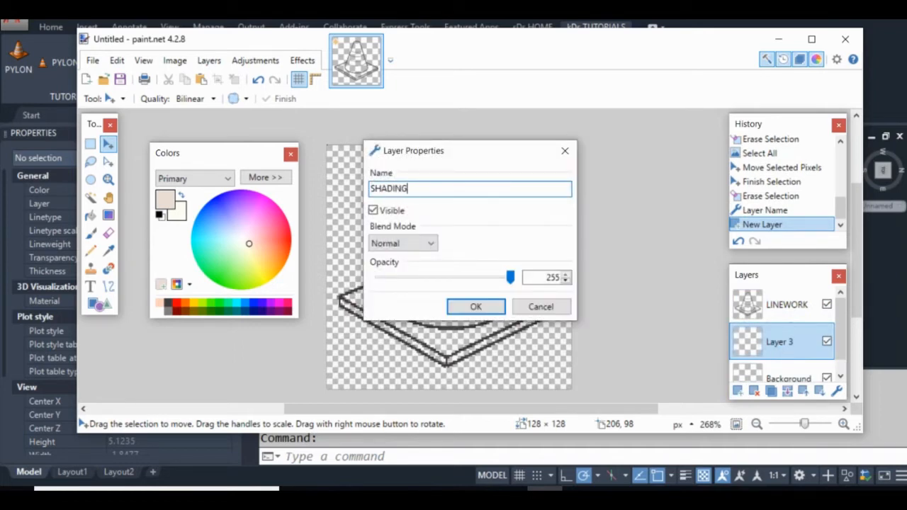
key("Return")
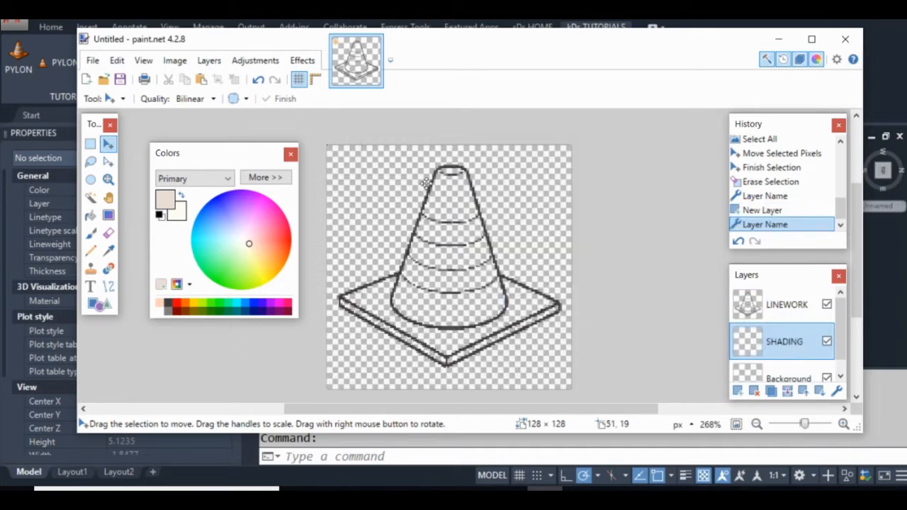
Paint the cone body and most of its base orange on the SHADING layer with the Paintbrush at width 15 and 100% hardness.
left_click(186, 304)
left_click(90, 232)
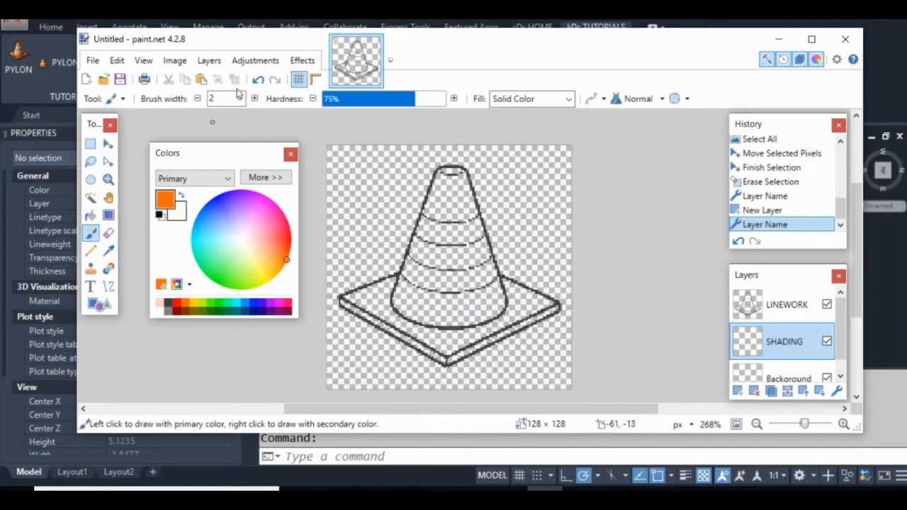
left_click(239, 98)
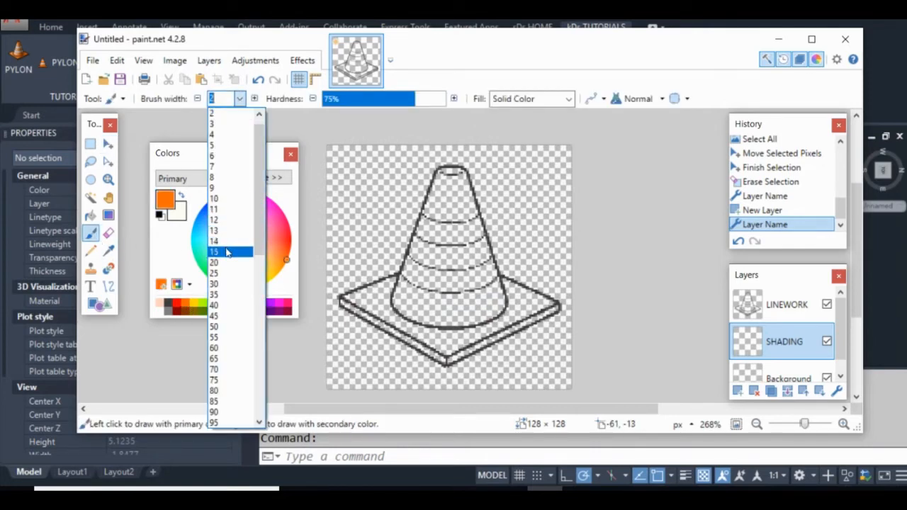
left_click(226, 253)
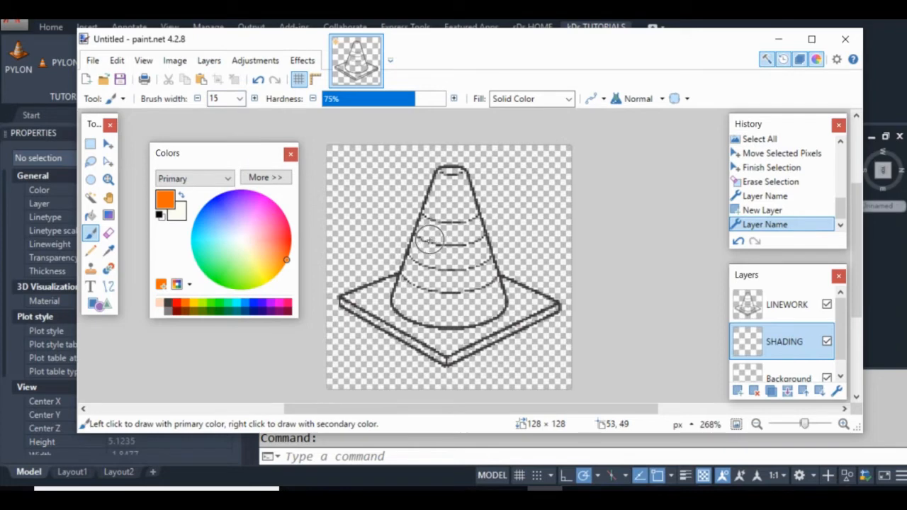
left_click_drag(430, 241, 430, 237)
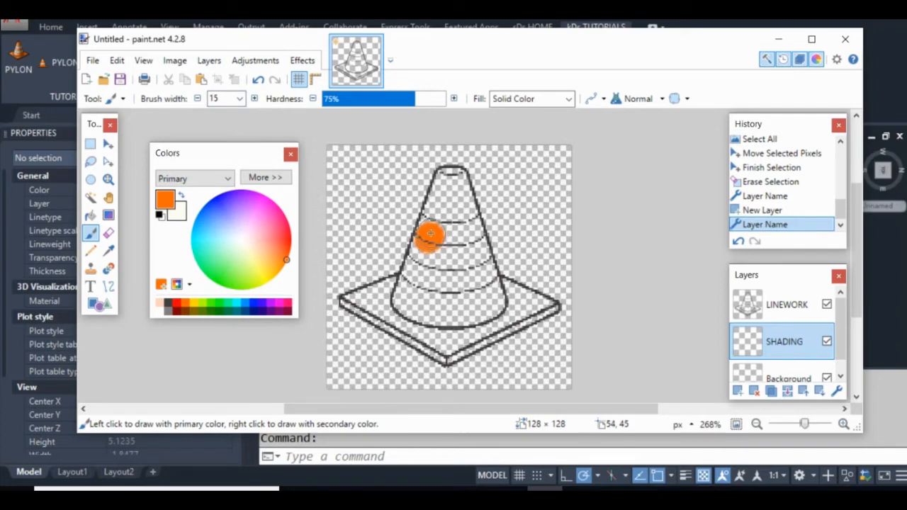
left_click_drag(422, 100, 446, 106)
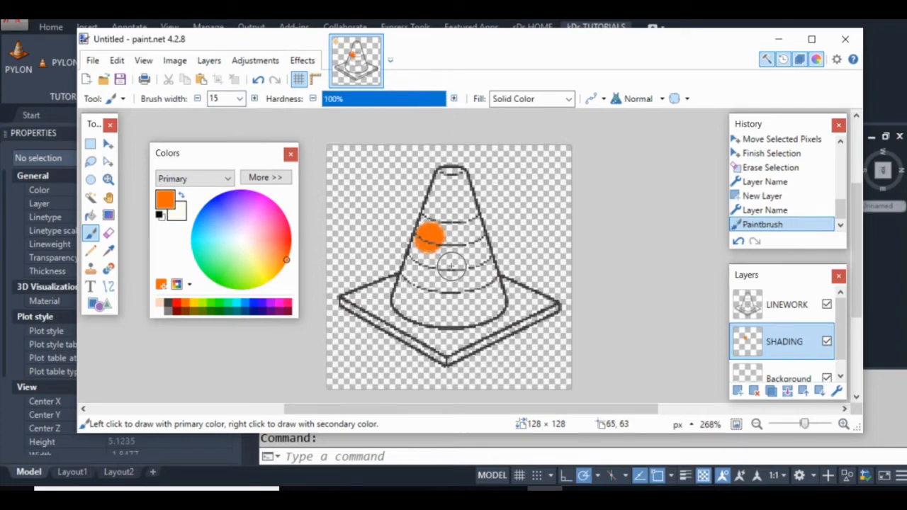
mouse_move(433, 237)
left_mouse_down()
mouse_move(449, 180)
mouse_move(487, 287)
mouse_move(531, 303)
mouse_move(479, 332)
mouse_move(429, 333)
mouse_move(433, 340)
mouse_move(379, 299)
mouse_move(413, 279)
mouse_move(420, 254)
mouse_move(473, 302)
mouse_move(434, 299)
left_mouse_up()
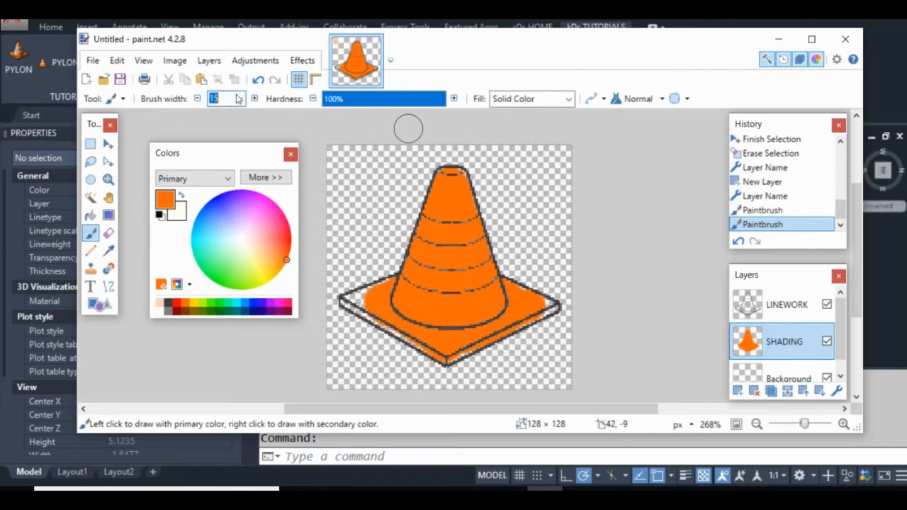
Reduce the brush width to 3 and fill the remaining gaps at the corners and edges of the base with orange.
left_click(239, 98)
left_click(224, 138)
scroll(354, 305, "up", 3)
mouse_move(334, 293)
left_mouse_down()
mouse_move(397, 265)
mouse_move(371, 320)
mouse_move(372, 299)
left_mouse_up()
scroll(459, 274, "down", 3)
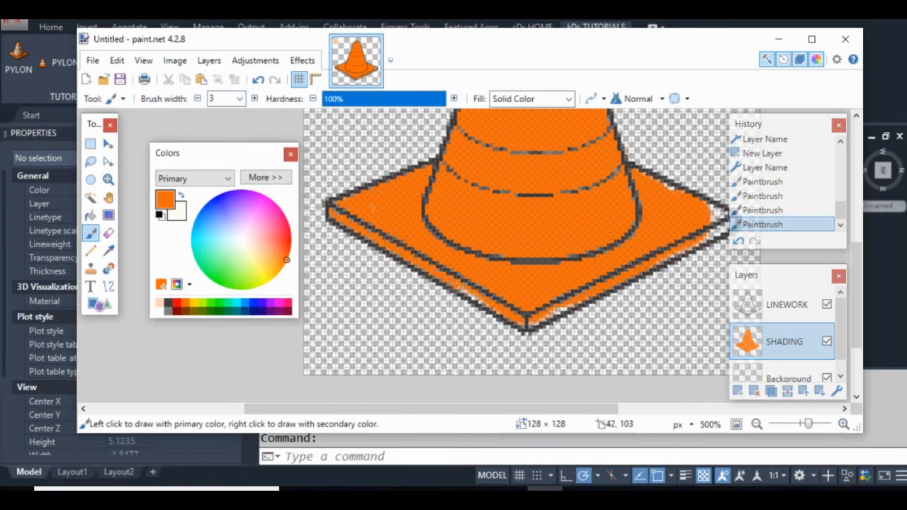
left_click_drag(511, 309, 524, 303)
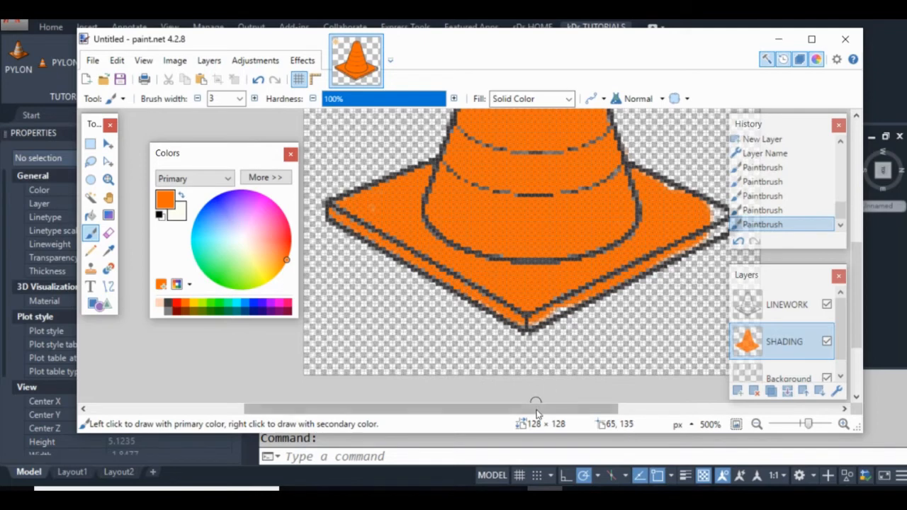
left_click_drag(536, 409, 590, 414)
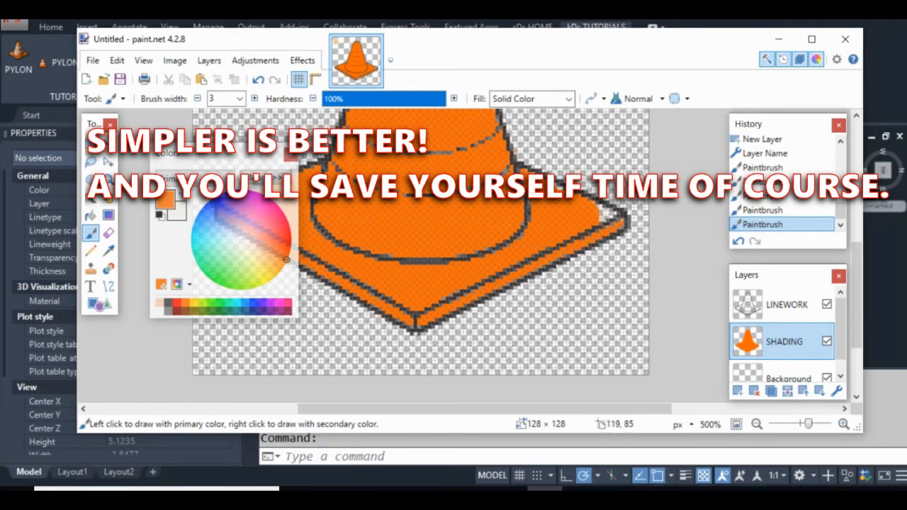
left_click_drag(616, 224, 596, 210)
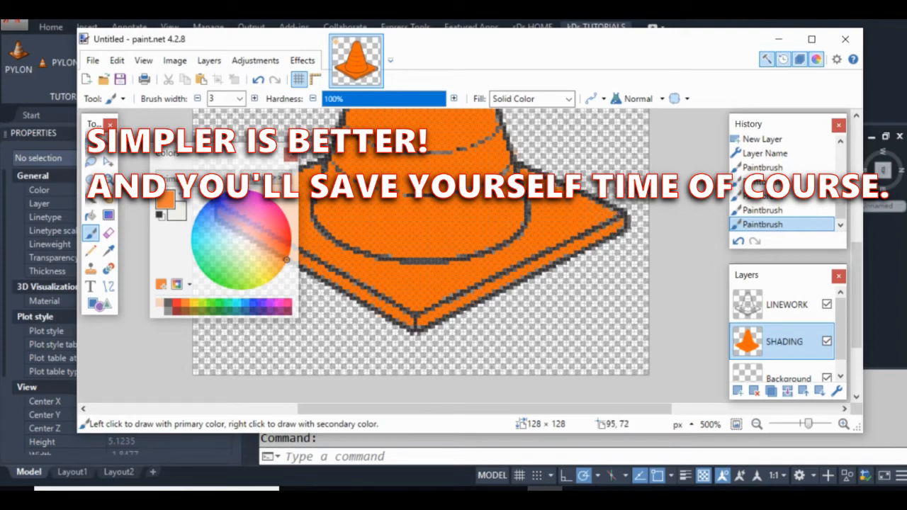
scroll(445, 152, "down", 2)
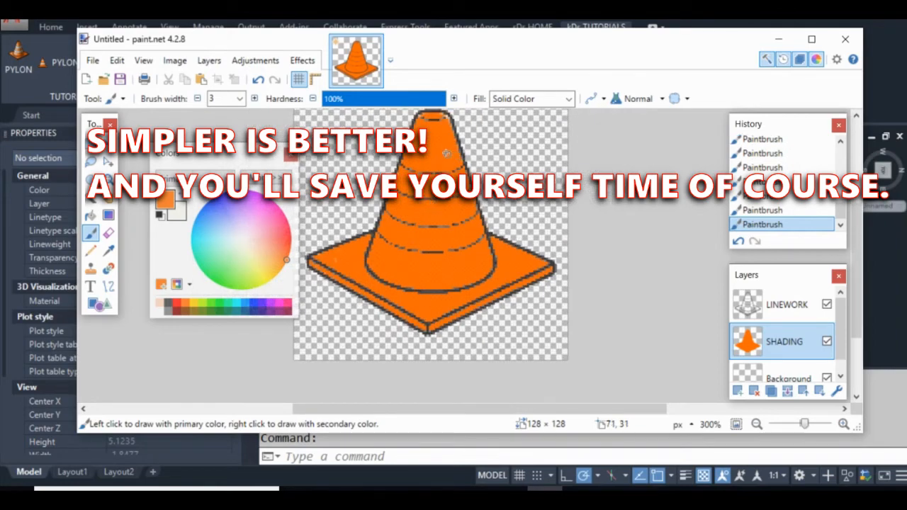
Fill the small gaps along the cone's tip and upper side with orange strokes using the Line/Curve tool at width 3.
scroll(434, 163, "up", 3)
scroll(434, 282, "up", 4)
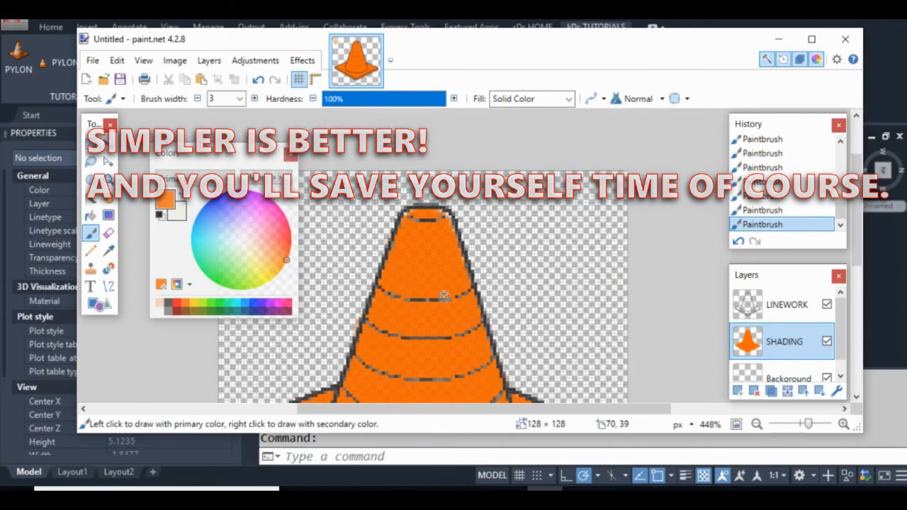
left_click(108, 285)
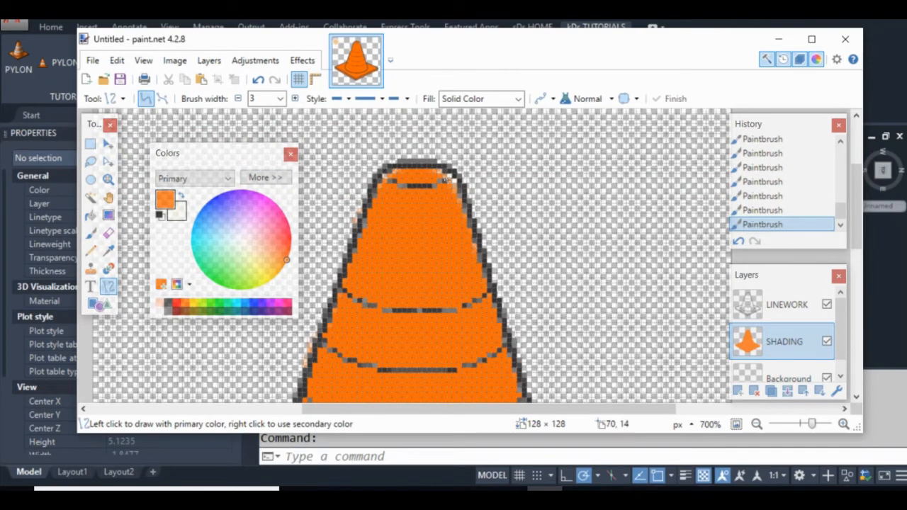
left_click_drag(453, 181, 492, 326)
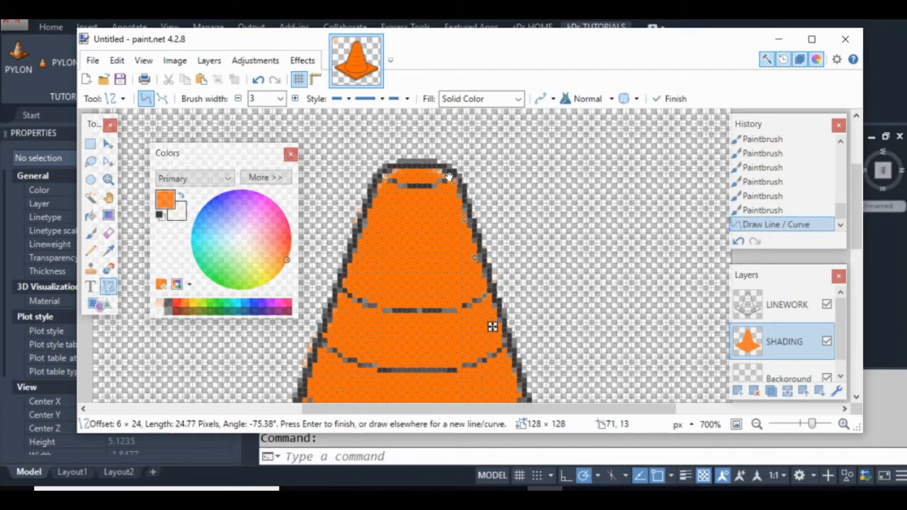
key("Return")
mouse_move(450, 173)
left_mouse_down()
mouse_move(386, 178)
mouse_move(402, 168)
mouse_move(377, 187)
left_mouse_up()
key("Return")
key("Return")
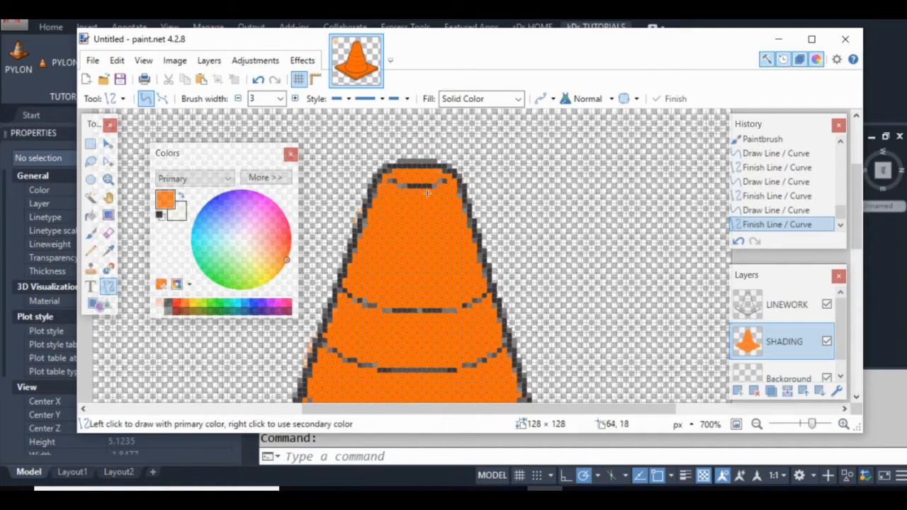
key("ctrl+b")
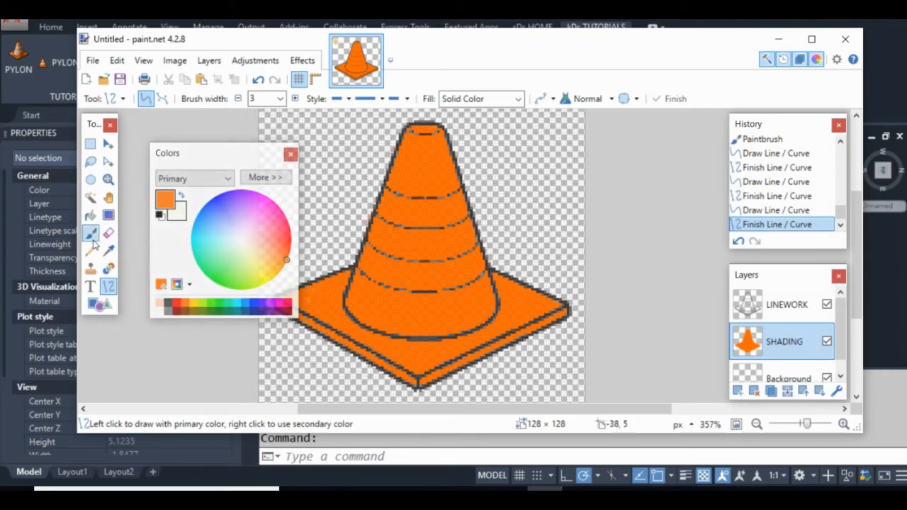
Switch to the Paintbrush and set the primary color to a light grey by lowering the value of white.
left_click(91, 237)
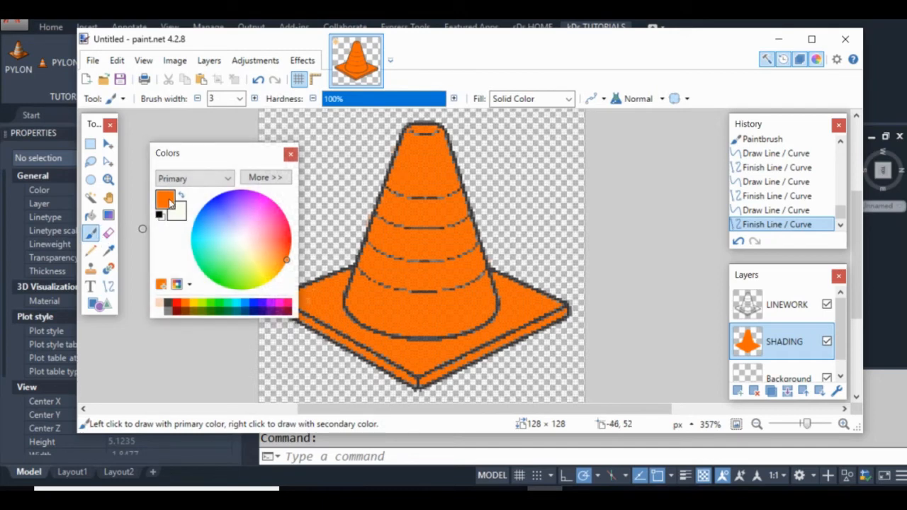
left_click(159, 314)
left_click(264, 176)
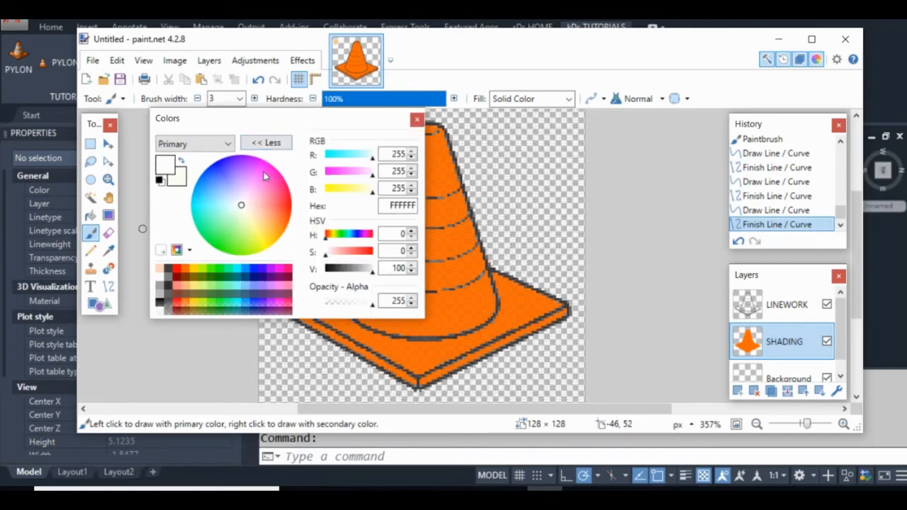
left_click_drag(374, 279, 367, 276)
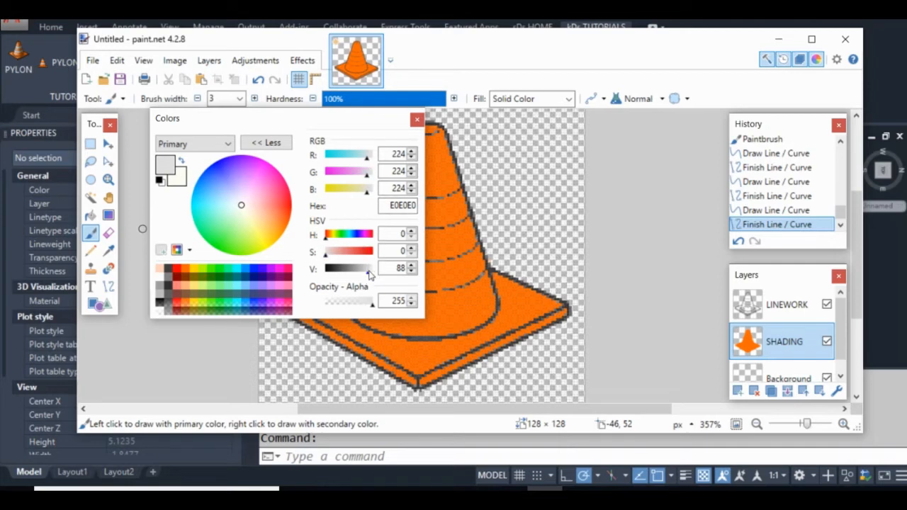
left_click_drag(368, 273, 366, 273)
left_click(415, 121)
Paint the upper and lower stripes of the cone light grey with the Paintbrush at width 3.
scroll(419, 212, "up", 3)
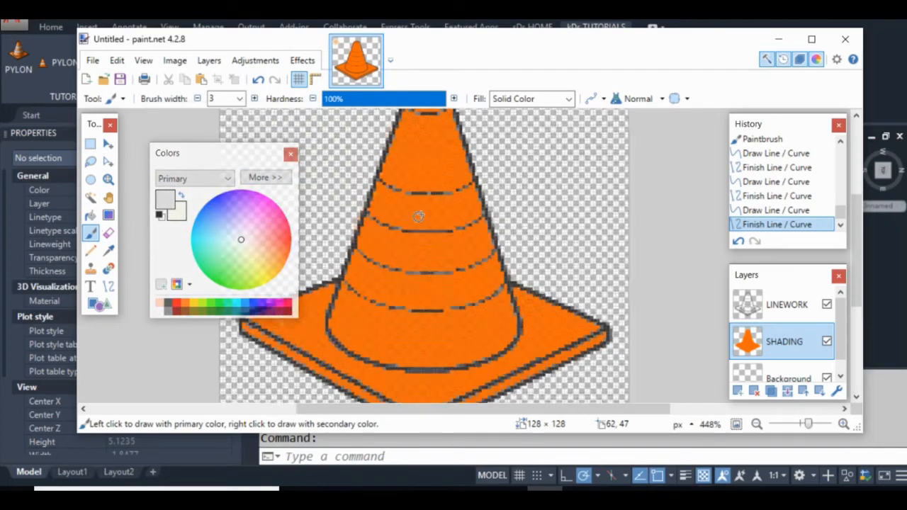
mouse_move(338, 165)
left_mouse_down()
mouse_move(523, 211)
mouse_move(418, 241)
mouse_move(348, 228)
mouse_move(345, 200)
mouse_move(496, 209)
mouse_move(467, 213)
left_mouse_up()
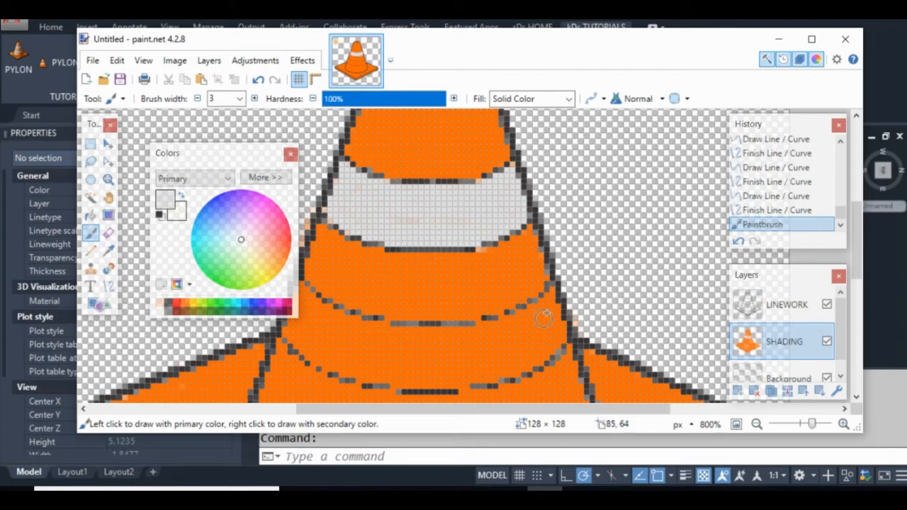
mouse_move(552, 289)
left_mouse_down()
mouse_move(560, 345)
mouse_move(494, 328)
mouse_move(365, 327)
mouse_move(325, 311)
left_mouse_up()
mouse_move(324, 312)
left_mouse_down()
mouse_move(426, 271)
mouse_move(404, 255)
mouse_move(450, 328)
mouse_move(577, 340)
mouse_move(650, 307)
mouse_move(641, 280)
left_mouse_up()
mouse_move(421, 287)
left_mouse_down()
mouse_move(467, 318)
mouse_move(610, 308)
mouse_move(429, 305)
mouse_move(562, 338)
mouse_move(414, 311)
mouse_move(499, 294)
left_mouse_up()
left_click_drag(562, 287, 494, 253)
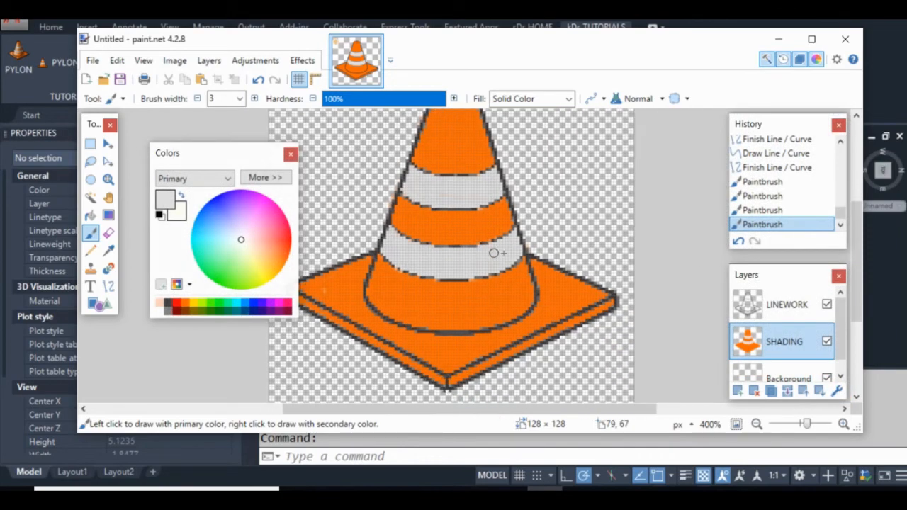
Add a new layer above SHADING and reset the drawing colors to black and white.
left_click(738, 391)
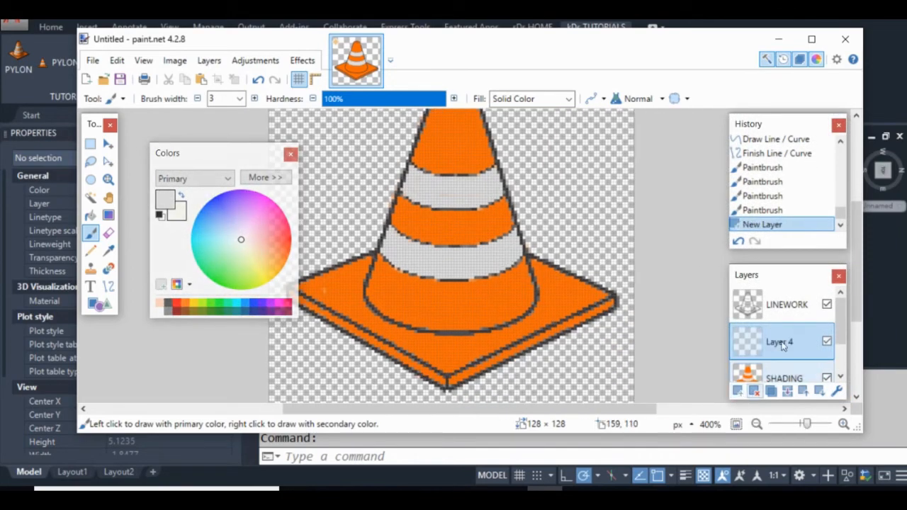
left_click(162, 217)
scroll(485, 259, "up", 2)
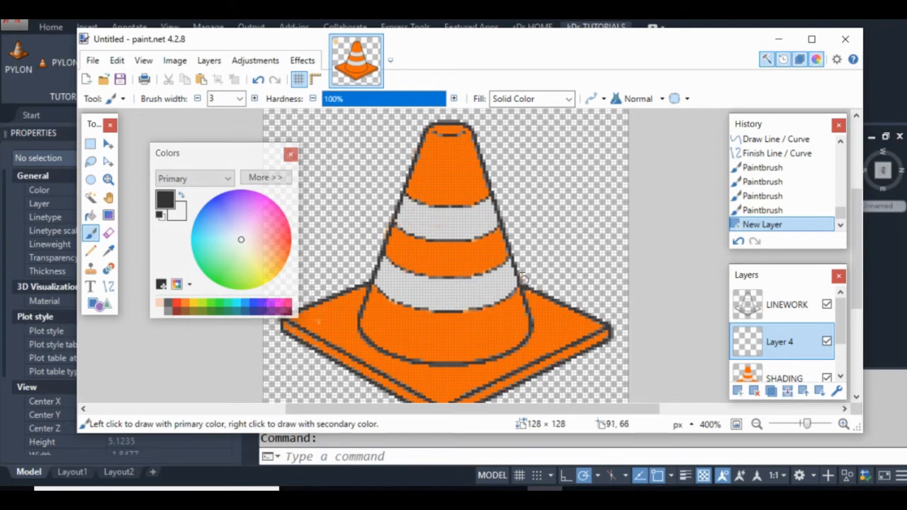
scroll(489, 249, "down", 3)
scroll(478, 244, "up", 3)
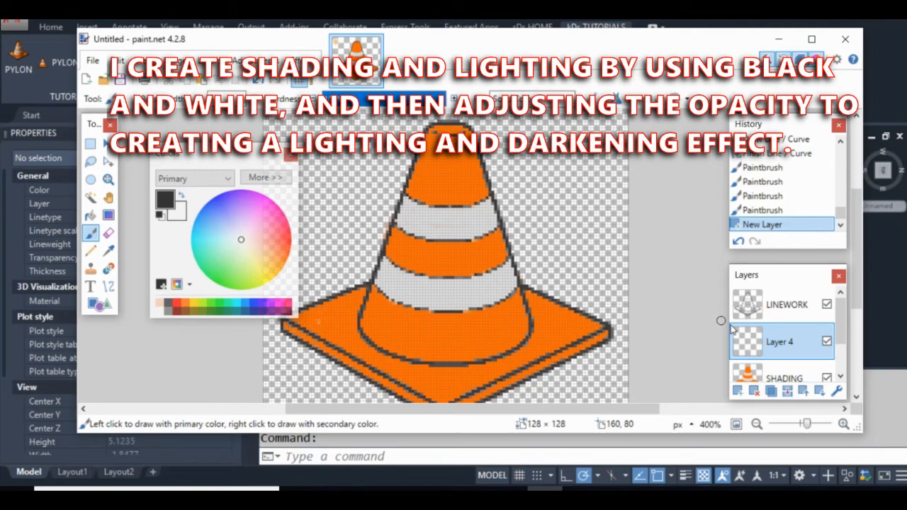
scroll(519, 286, "down", 3)
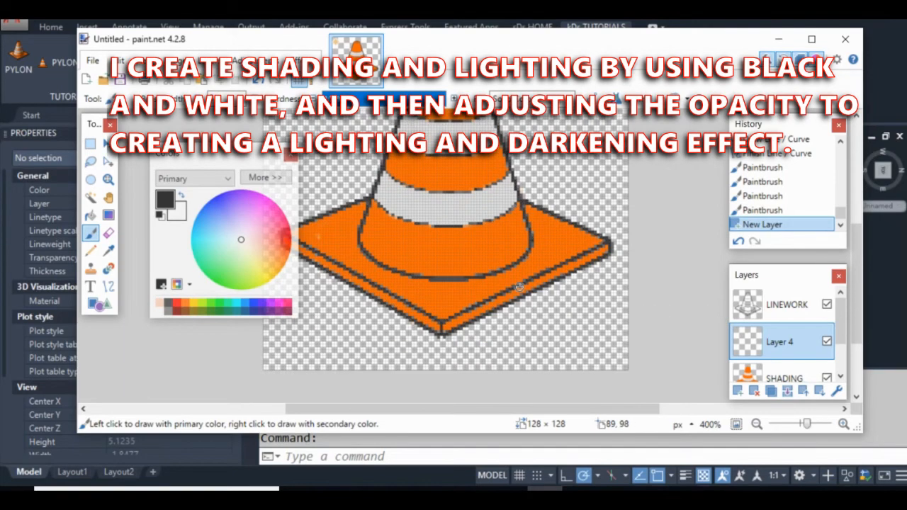
scroll(514, 287, "up", 3)
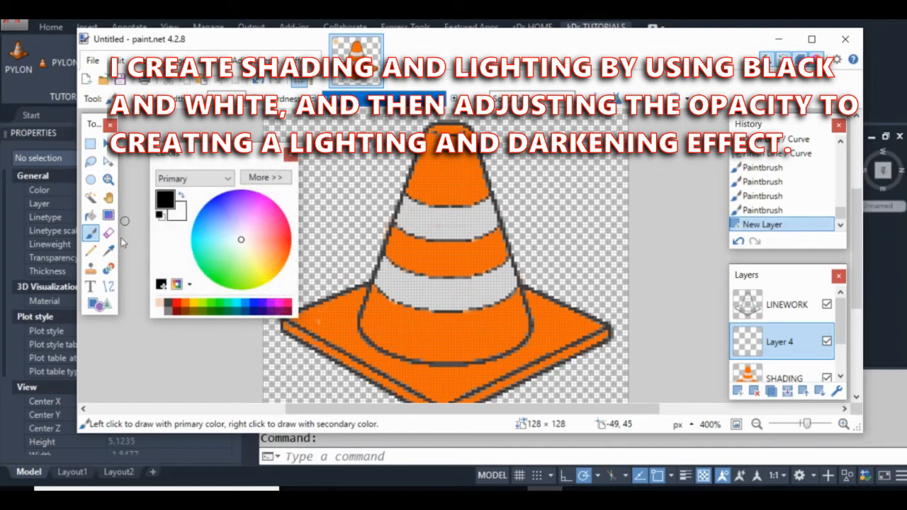
Outline a tall shadow strip down the right side of the cone in black with the Line/Curve tool at width 3.
left_click(108, 286)
mouse_move(464, 143)
left_mouse_down()
mouse_move(518, 327)
mouse_move(453, 140)
mouse_move(477, 342)
mouse_move(513, 326)
mouse_move(491, 340)
left_mouse_up()
key("Return")
key("Return")
scroll(493, 341, "up", 5)
left_click_drag(509, 318, 516, 326)
key("Return")
scroll(520, 329, "down", 2)
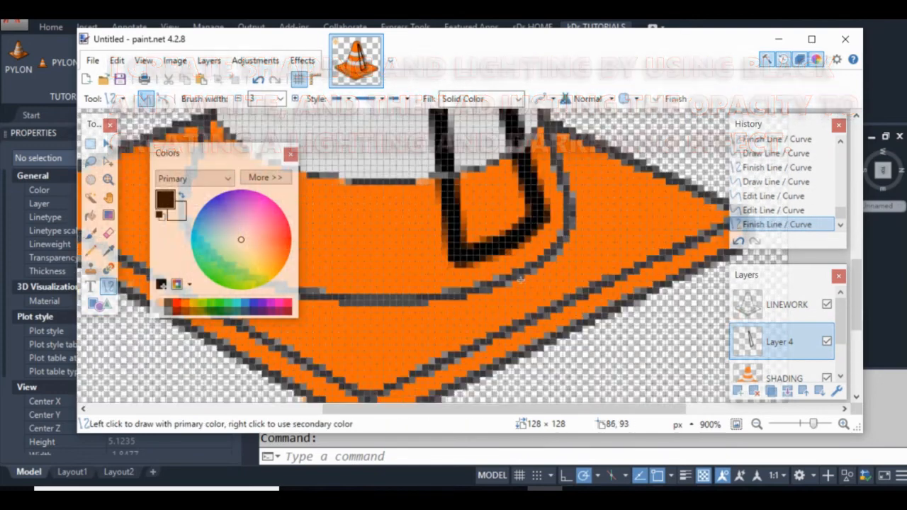
scroll(521, 329, "down", 5)
Fill the outlined shadow strip solid black with the Paintbrush and add another new layer above it.
left_click(91, 233)
mouse_move(446, 156)
left_mouse_down()
mouse_move(472, 240)
mouse_move(462, 255)
mouse_move(473, 266)
mouse_move(465, 250)
mouse_move(489, 354)
left_mouse_up()
scroll(488, 340, "down", 2)
key("ctrl+shift+n")
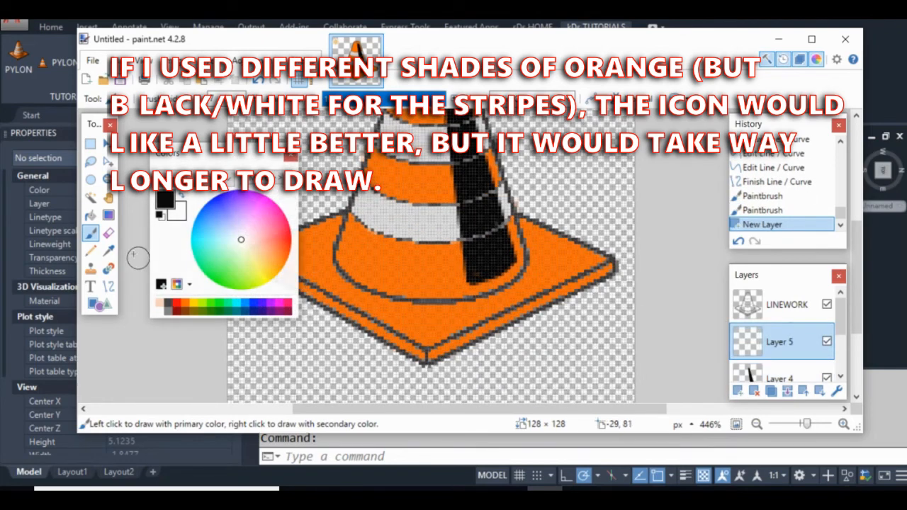
left_click(108, 285)
left_click_drag(435, 354, 494, 331)
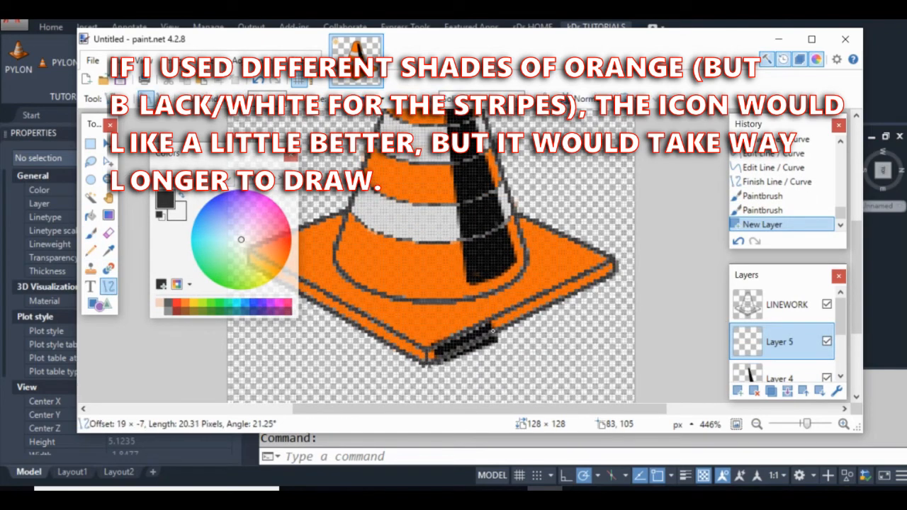
key("ctrl+z")
left_click(281, 99)
left_click_drag(300, 225, 300, 163)
left_click(273, 146)
left_click_drag(425, 356, 613, 266)
key("ctrl+z")
Draw a black shadow line along the full right front edge of the base with the Line/Curve tool at width 4.
left_click(281, 99)
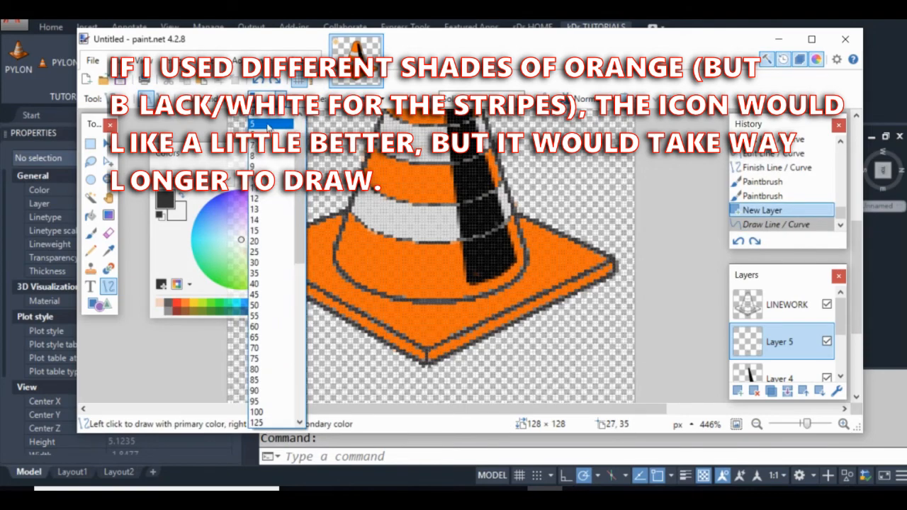
left_click(271, 126)
left_click_drag(426, 357, 611, 267)
key("Return")
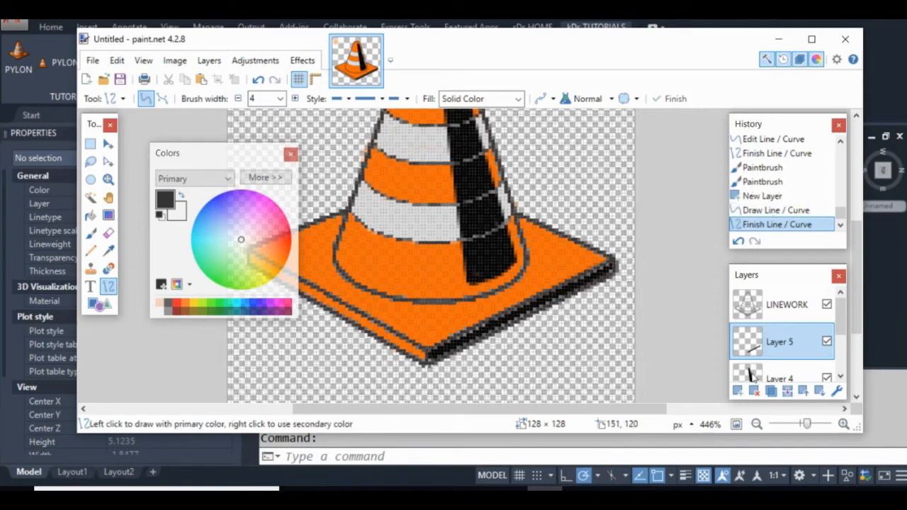
Apply a Gaussian Blur of radius 5 to the cone's shadow strip on Layer 4 and merge the base-edge shadow on Layer 5 down into it.
left_click(779, 376)
left_click(302, 60)
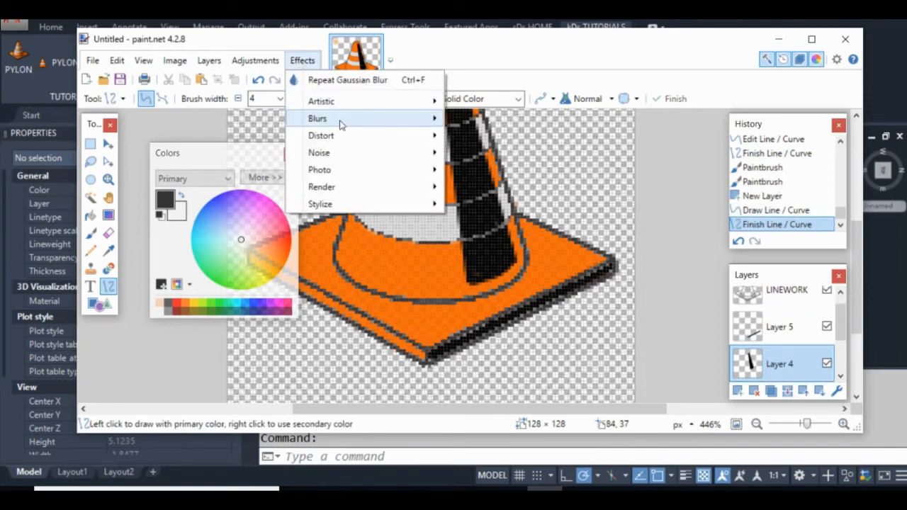
mouse_move(341, 121)
left_click(489, 136)
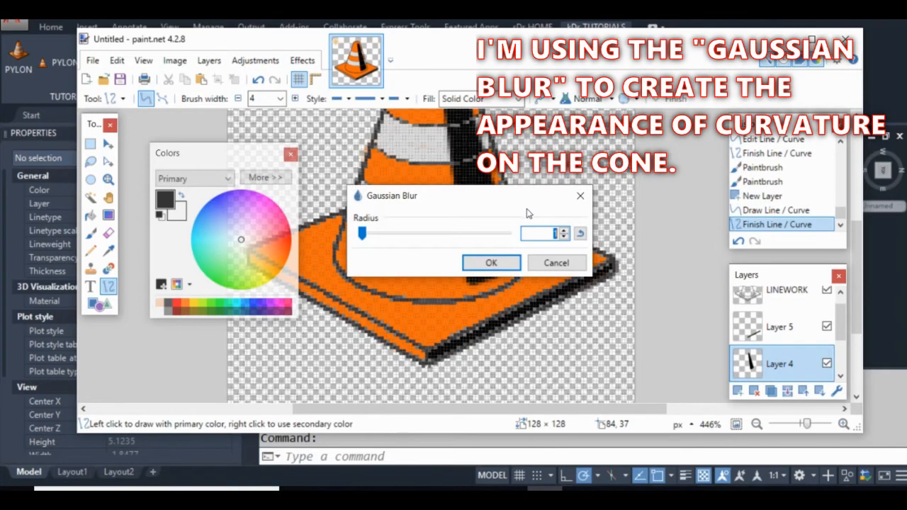
left_click(564, 231)
left_click(564, 230)
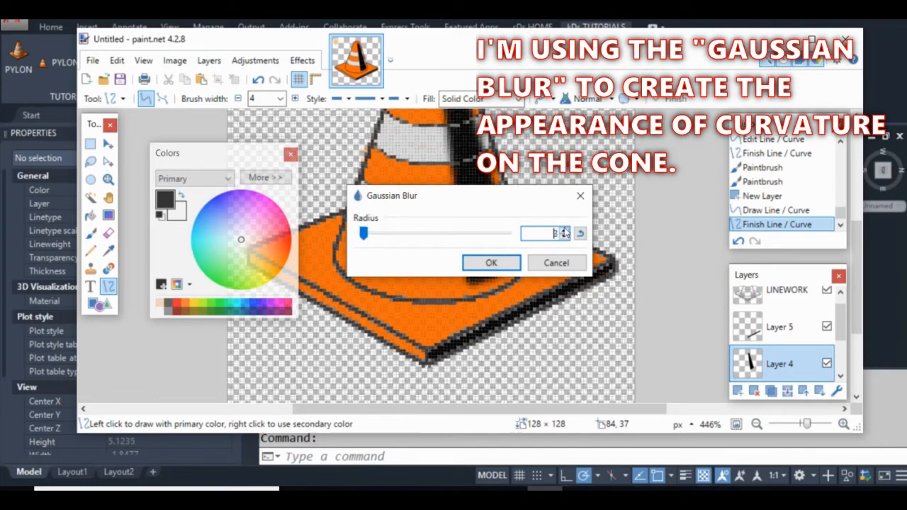
left_click(564, 230)
left_click(564, 230)
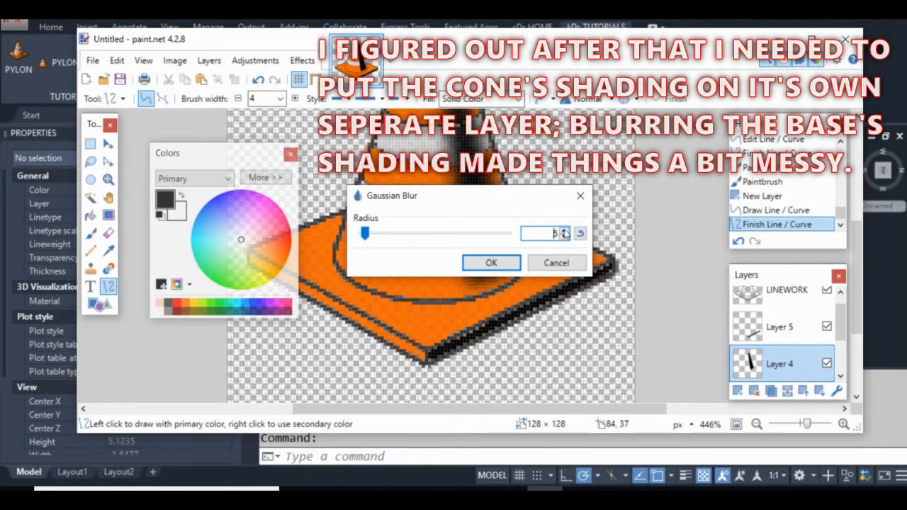
left_click(491, 263)
scroll(493, 255, "down", 1)
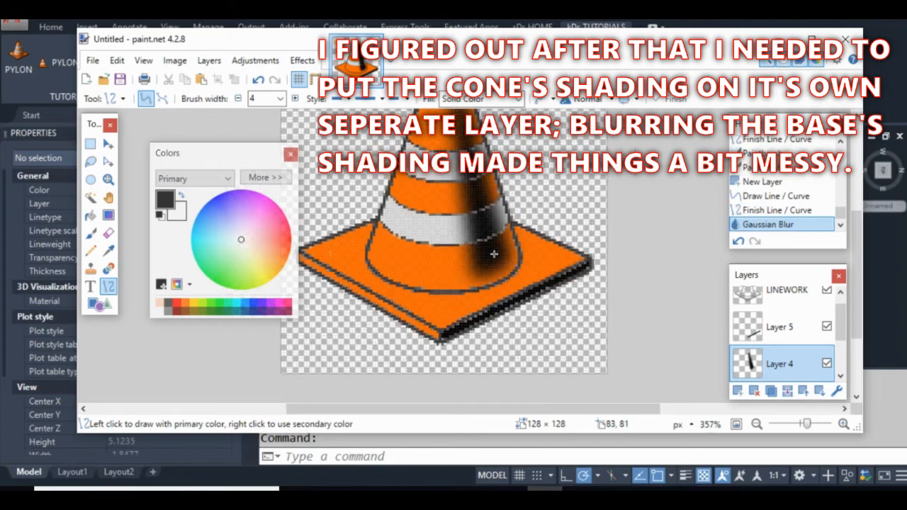
left_click(751, 331)
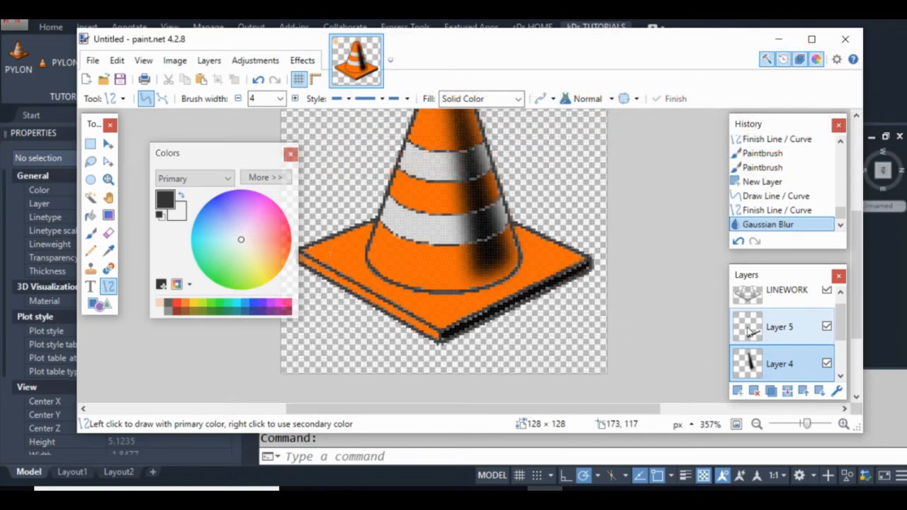
left_click(788, 391)
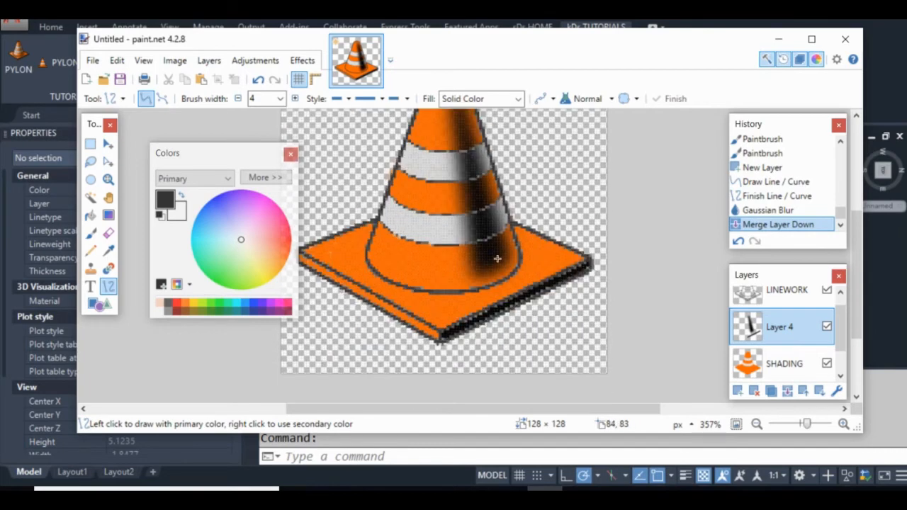
Paint the opening at the top of the cone black with the Paintbrush at width 2.
scroll(497, 259, "up", 1)
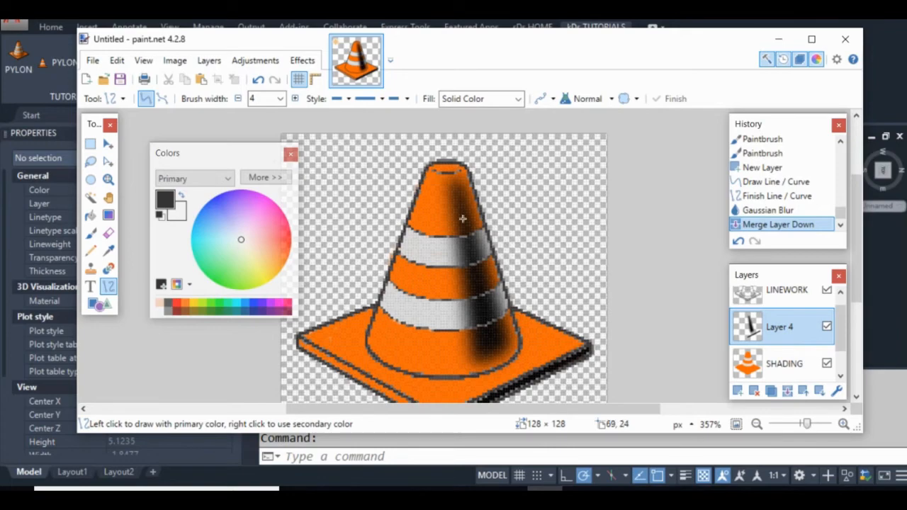
scroll(465, 204, "down", 3)
scroll(467, 206, "up", 3)
scroll(476, 179, "up", 5, "ctrl")
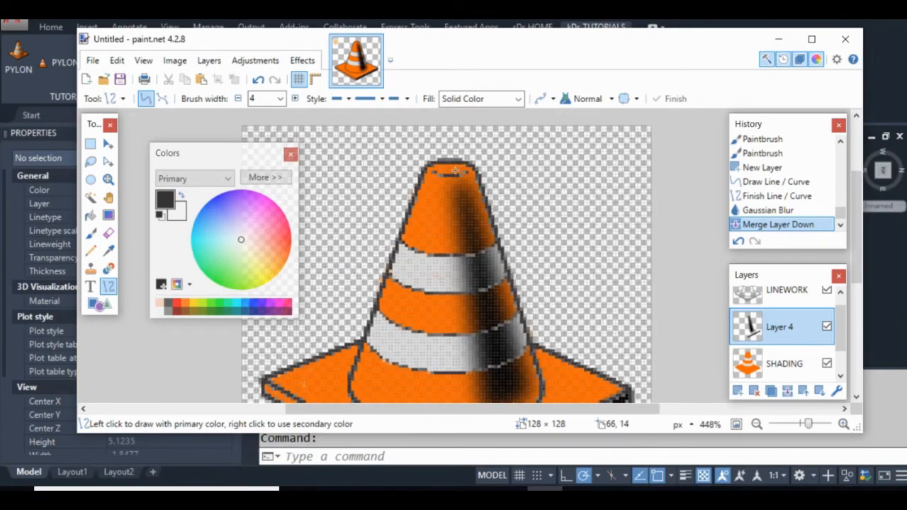
left_click(90, 233)
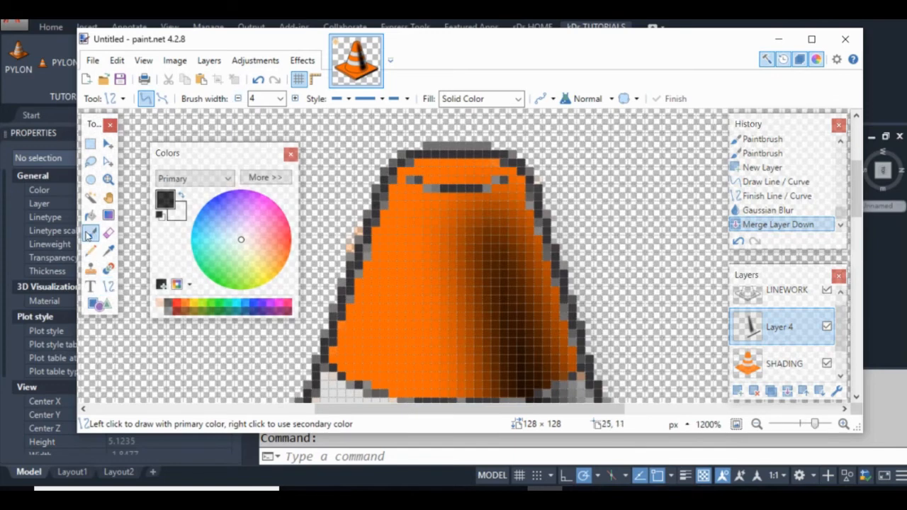
left_click(239, 99)
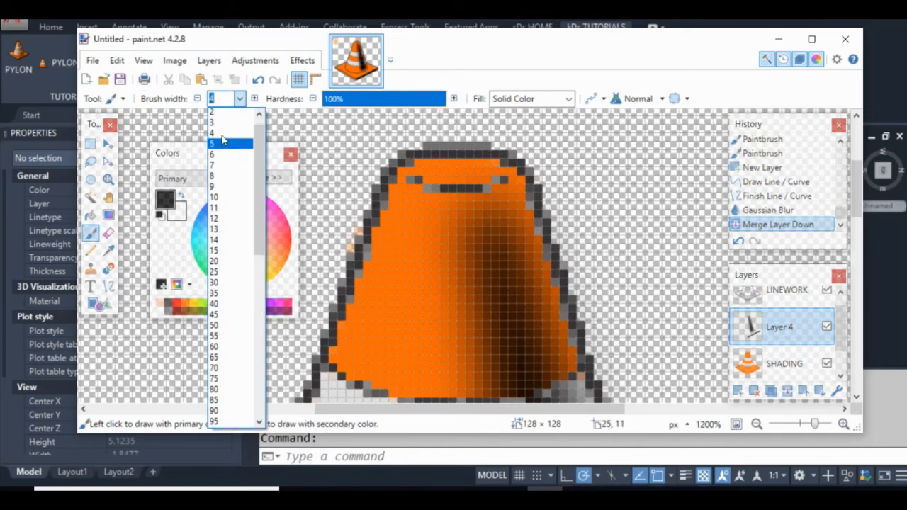
left_click(220, 126)
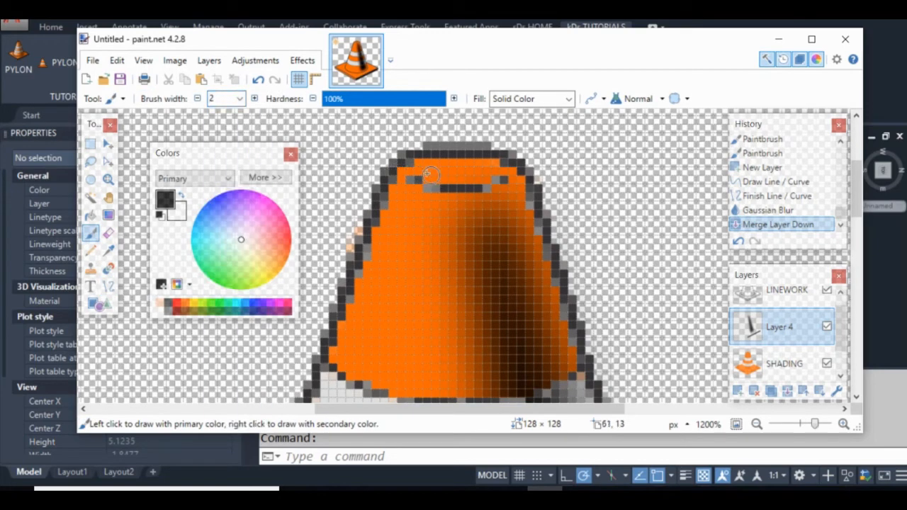
left_click_drag(429, 174, 488, 178)
Rename the merged shadow layer as SHADOWS and lower its opacity to less than half.
scroll(522, 188, "down", 6)
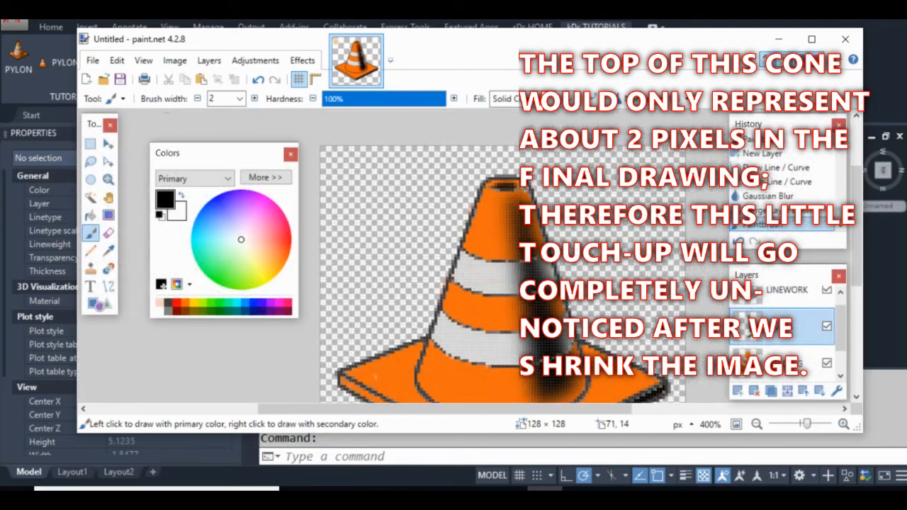
scroll(523, 188, "down", 1)
left_click_drag(573, 299, 569, 261)
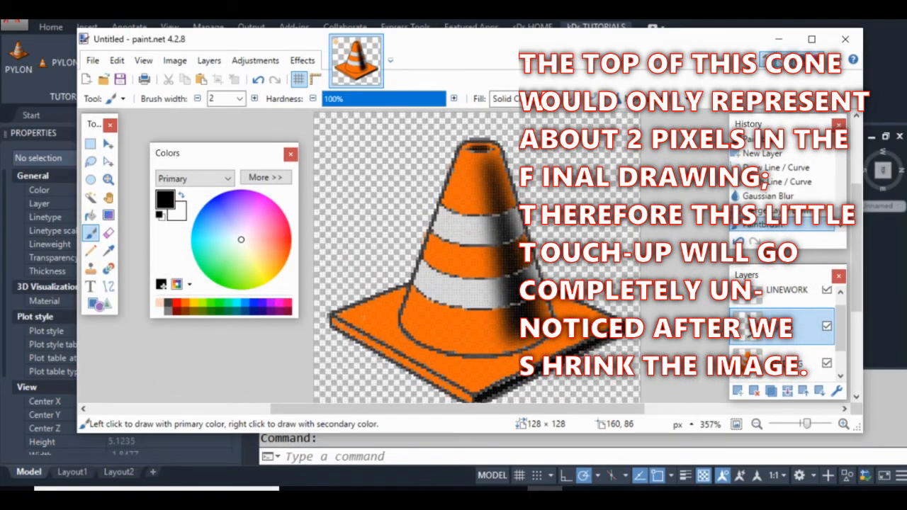
double_click(747, 325)
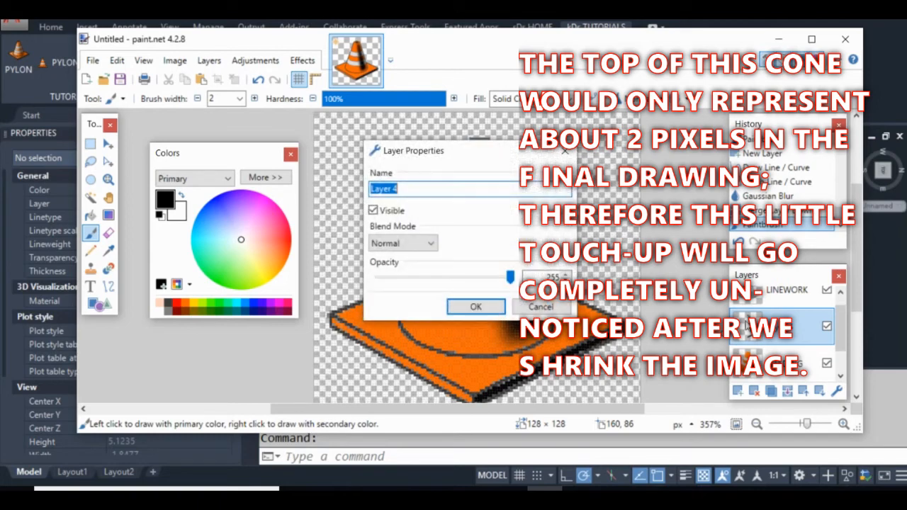
type("SHADOWS")
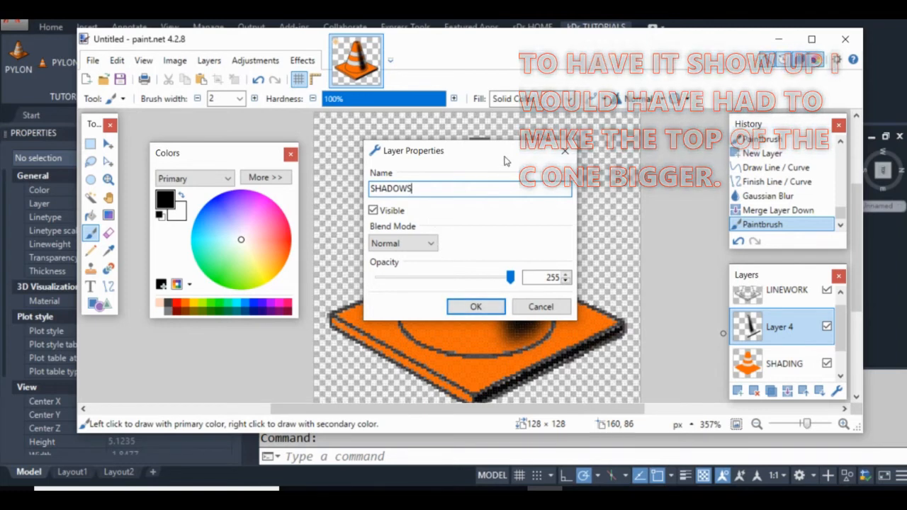
left_click_drag(509, 161, 709, 87)
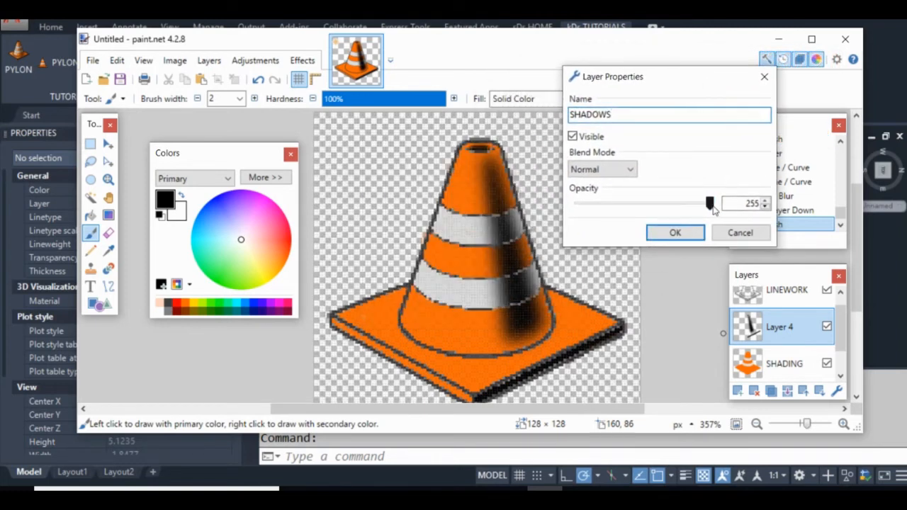
left_click_drag(714, 210, 632, 207)
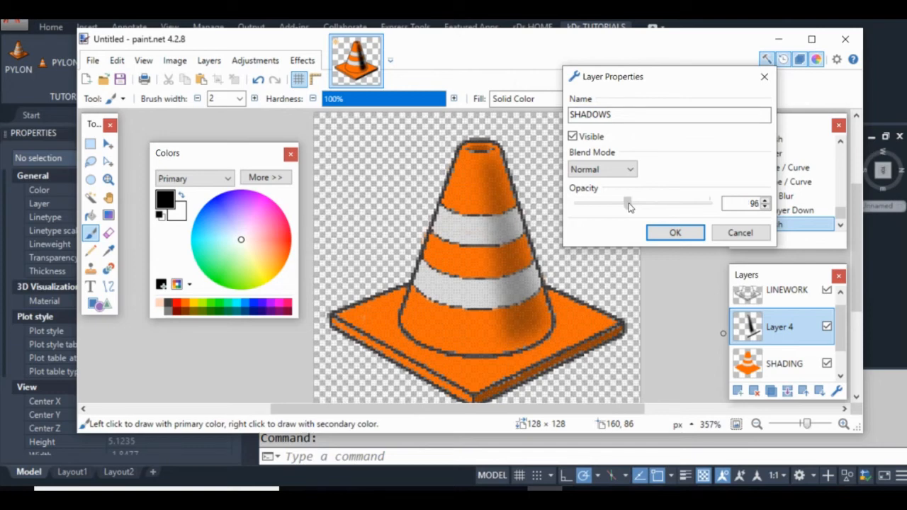
left_click_drag(629, 206, 635, 207)
left_click(675, 233)
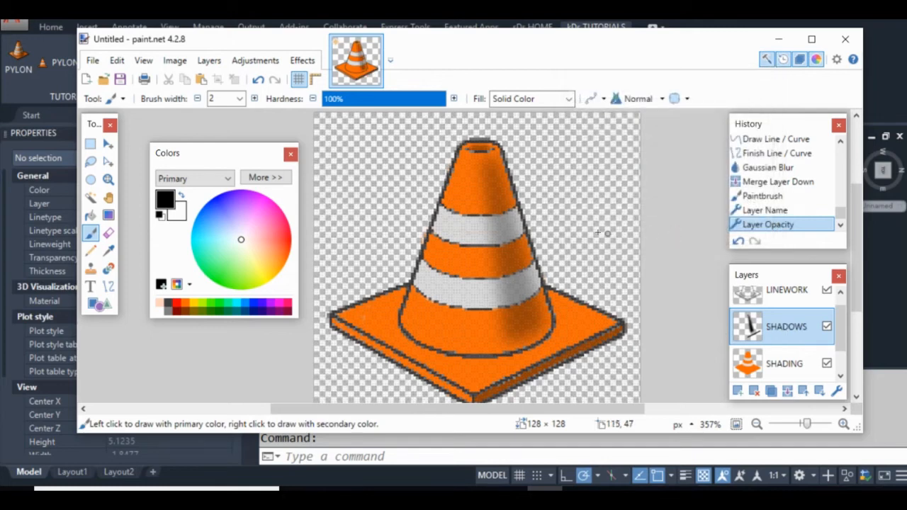
Add a layer above SHADOWS and draw a white line along the left front edge of the base with the Line/Curve tool at width 4.
left_click(737, 391)
left_click(108, 286)
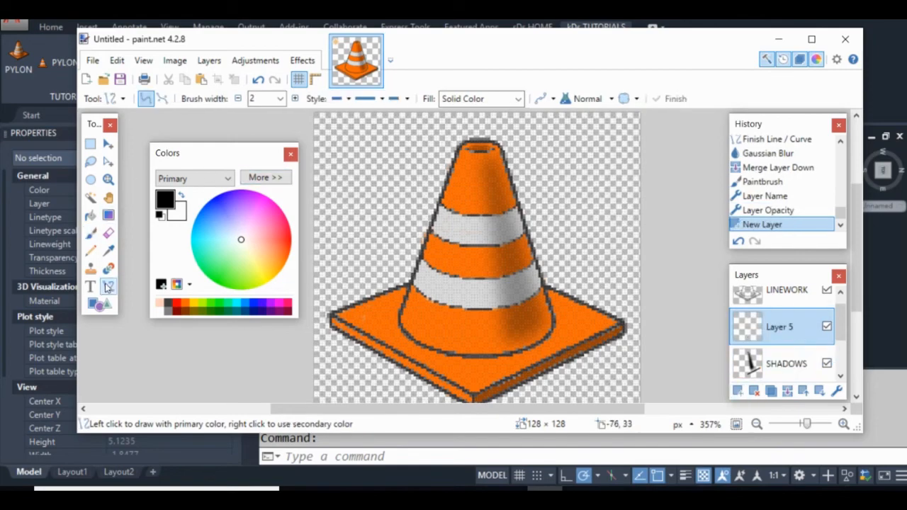
left_click(281, 98)
left_click(259, 134)
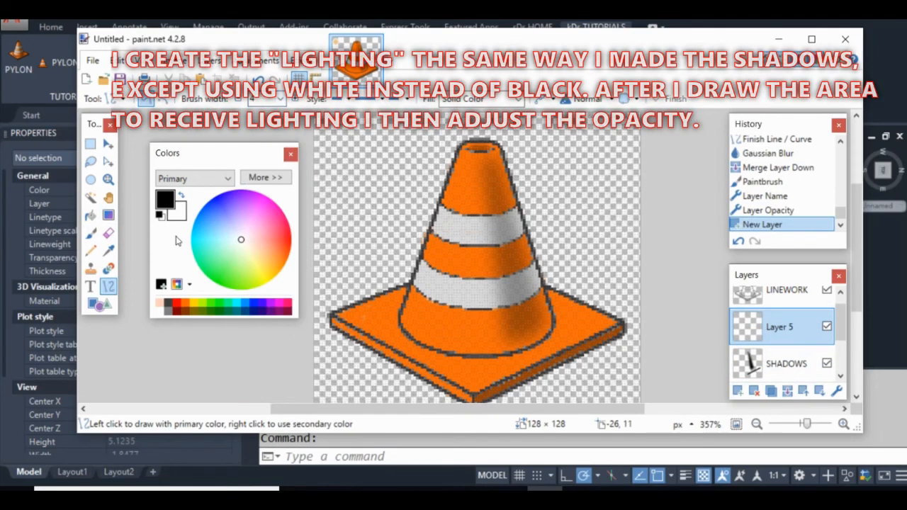
left_click(181, 195)
left_click_drag(407, 297, 414, 223)
scroll(340, 246, "up", 3)
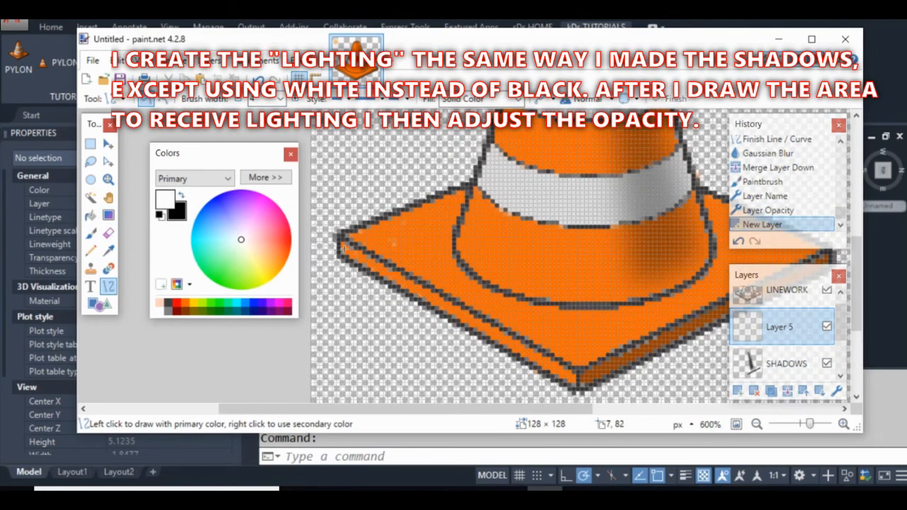
left_click_drag(340, 246, 575, 380)
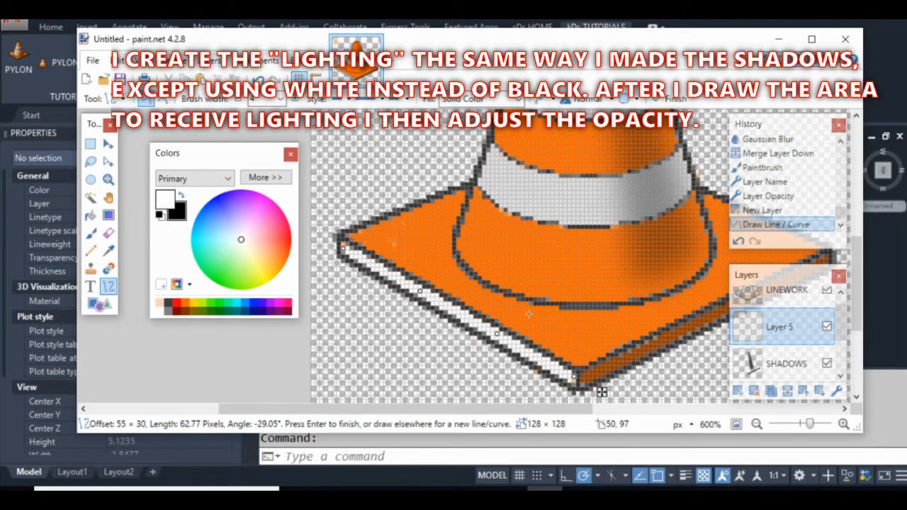
key("Return")
Add another layer and draw a white highlight strip down the cone's left side with width 4 lines, filling the gap with the Paintbrush.
key("ctrl+shift+n")
scroll(521, 180, "down", 2)
scroll(521, 180, "up", 3)
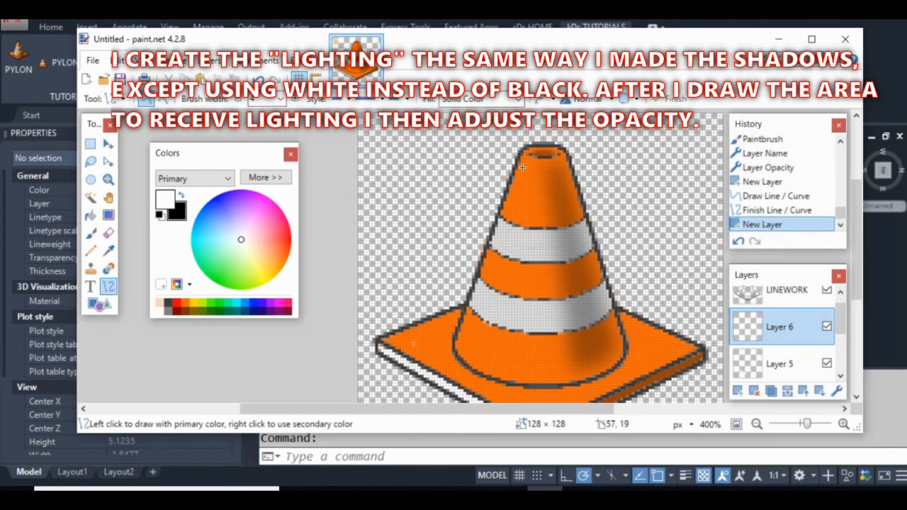
mouse_move(526, 167)
left_mouse_down()
mouse_move(495, 288)
mouse_move(466, 346)
left_mouse_up()
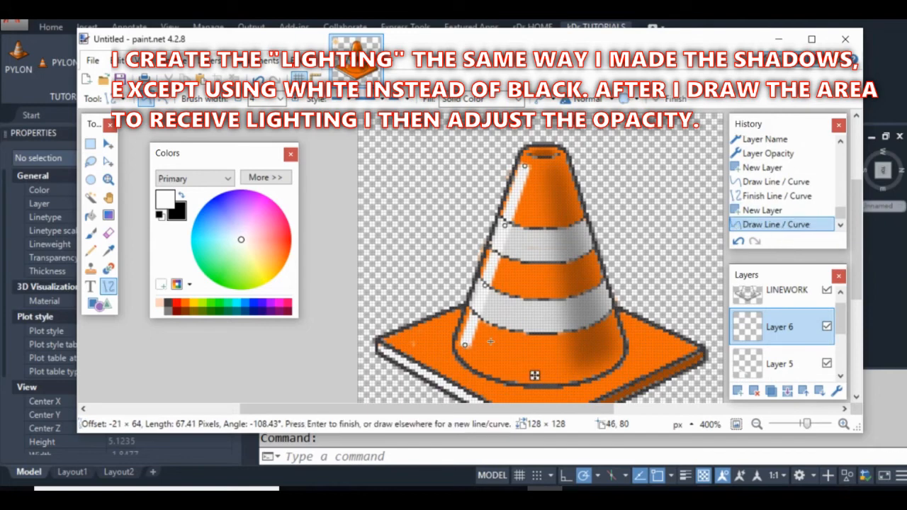
key("Return")
mouse_move(524, 169)
left_mouse_down()
mouse_move(491, 345)
mouse_move(479, 356)
mouse_move(486, 362)
mouse_move(464, 342)
mouse_move(475, 356)
mouse_move(469, 351)
left_mouse_up()
key("Return")
key("Return")
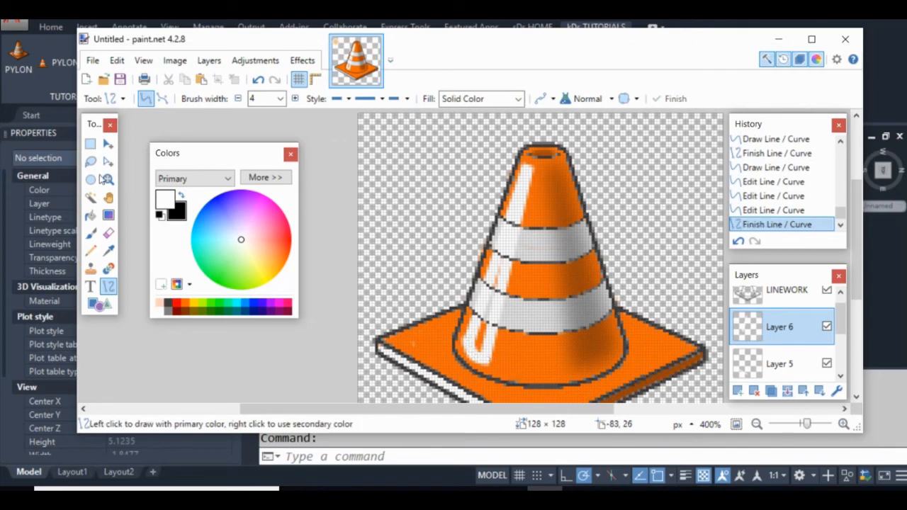
left_click(91, 230)
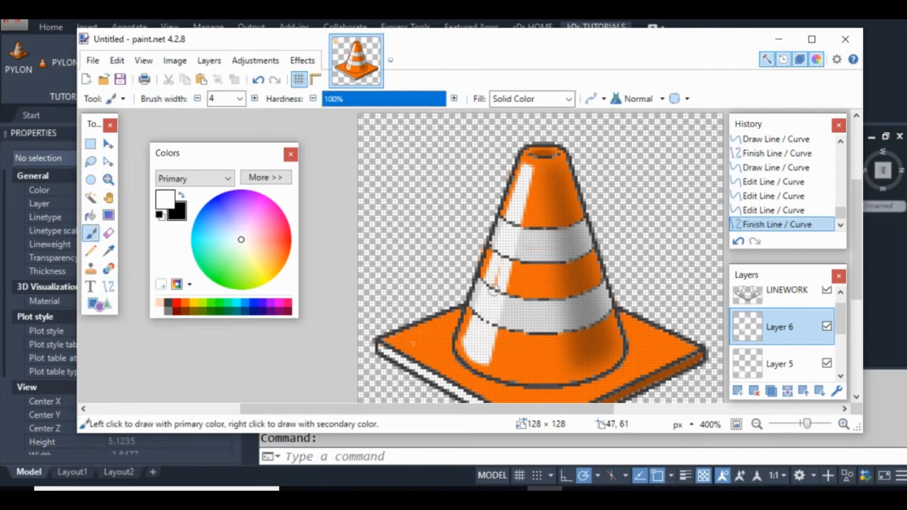
left_click_drag(493, 286, 504, 247)
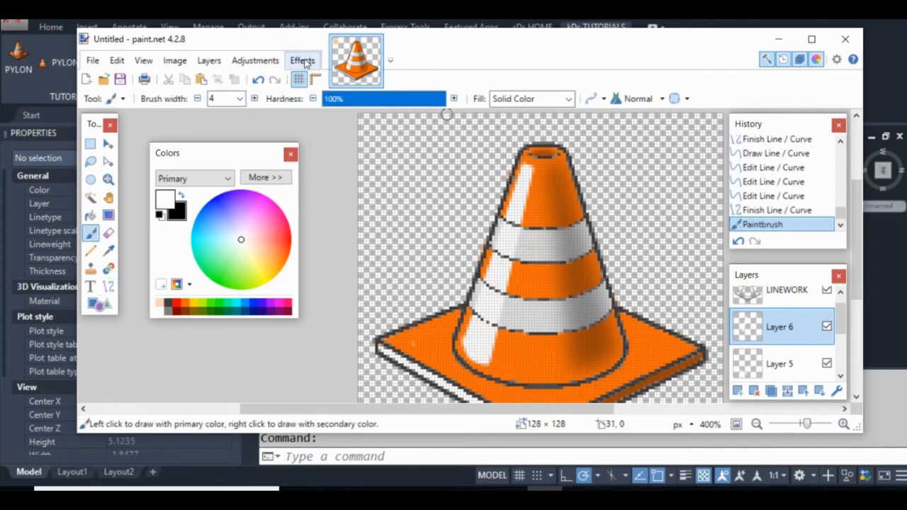
Soften the cone's white highlight strip on Layer 6 with a Gaussian Blur, keeping the preset radius.
left_click(302, 61)
mouse_move(333, 124)
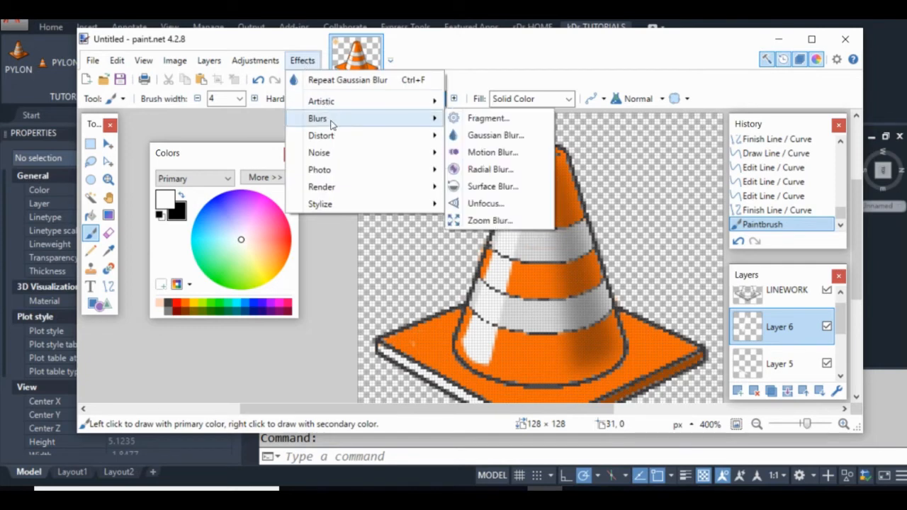
left_click(496, 134)
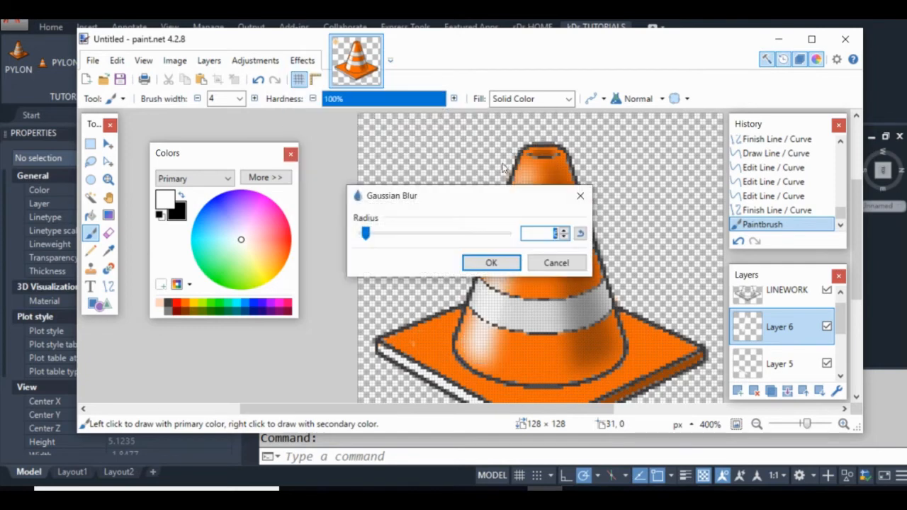
left_click_drag(511, 198, 365, 130)
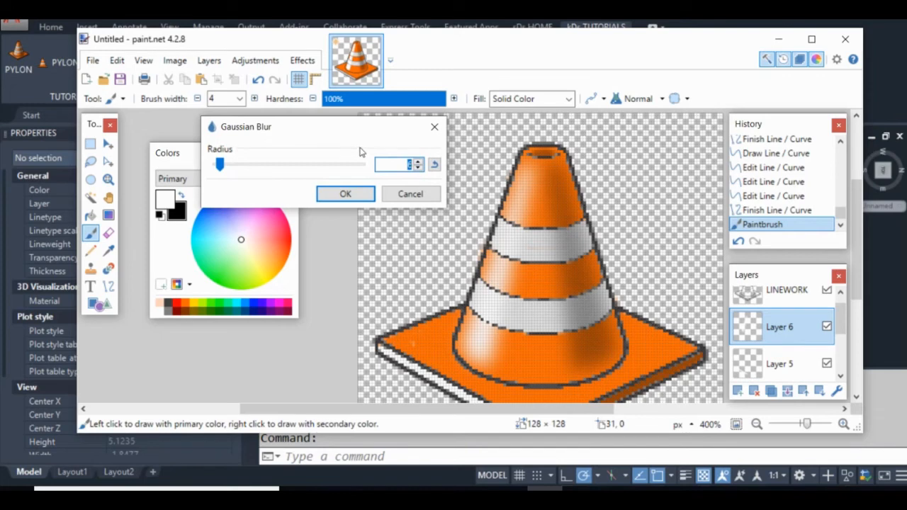
left_click(345, 193)
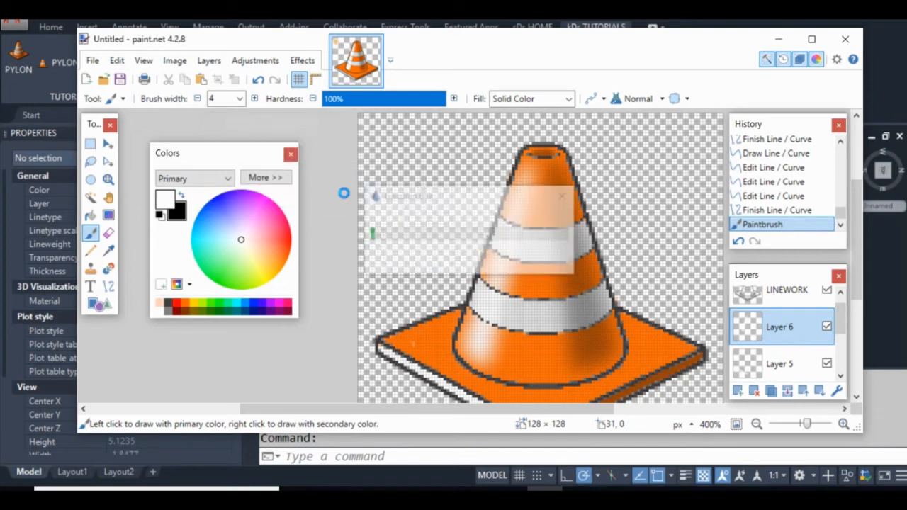
scroll(483, 229, "down", 1)
left_click(787, 391)
double_click(765, 323)
left_click_drag(478, 152, 310, 127)
left_click_drag(345, 252, 288, 253)
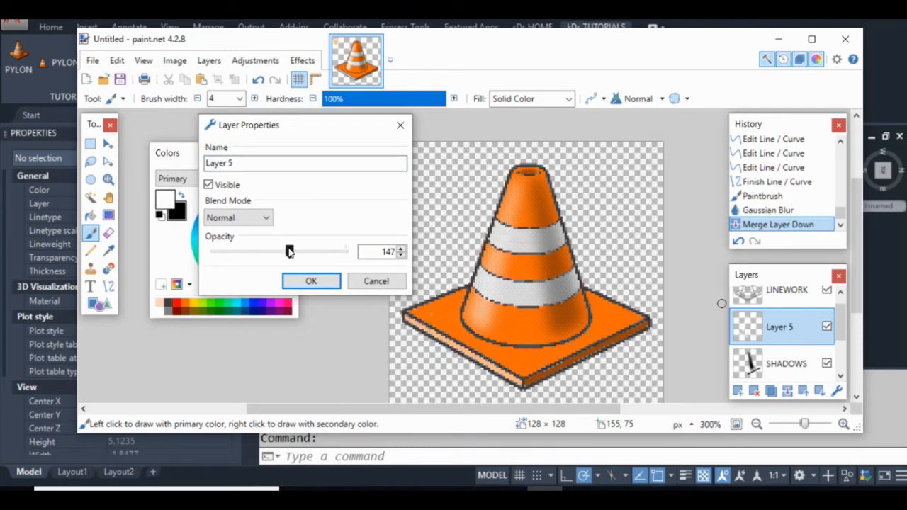
left_click(371, 281)
key("ctrl+z")
Set Layer 5's opacity to 150 and try merging Layer 6 down into it.
double_click(772, 359)
left_click_drag(516, 278, 457, 278)
left_click(475, 306)
left_click(780, 327)
left_click(787, 392)
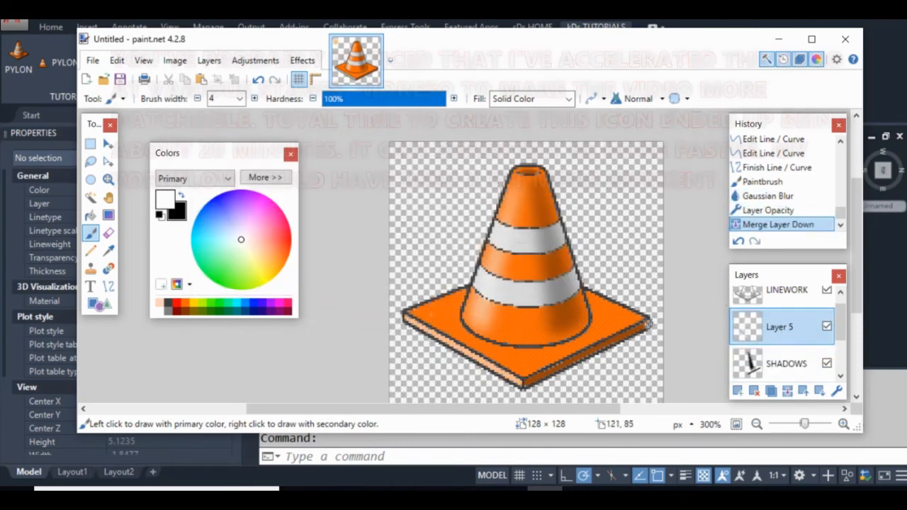
key("ctrl+z")
Set the opacity of Layer 5, which holds the base edge highlight, to 83.
left_click(761, 366)
double_click(761, 365)
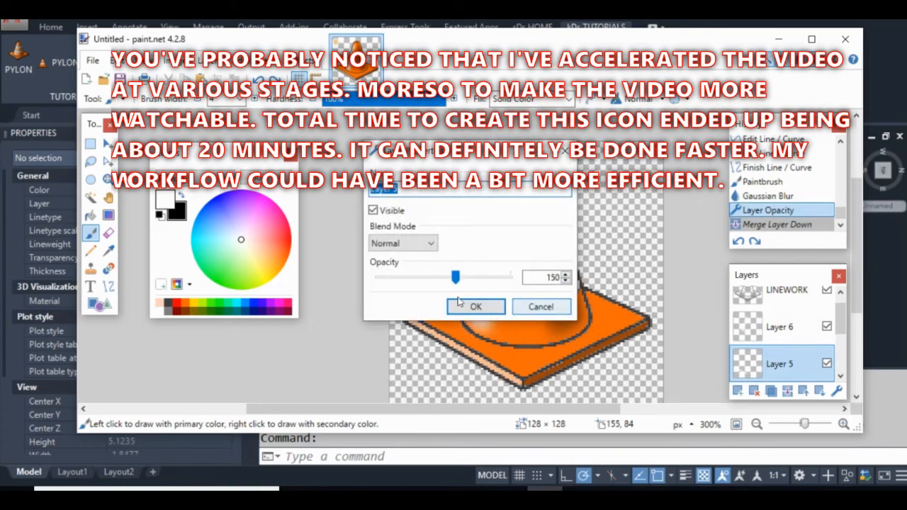
left_click_drag(455, 278, 421, 279)
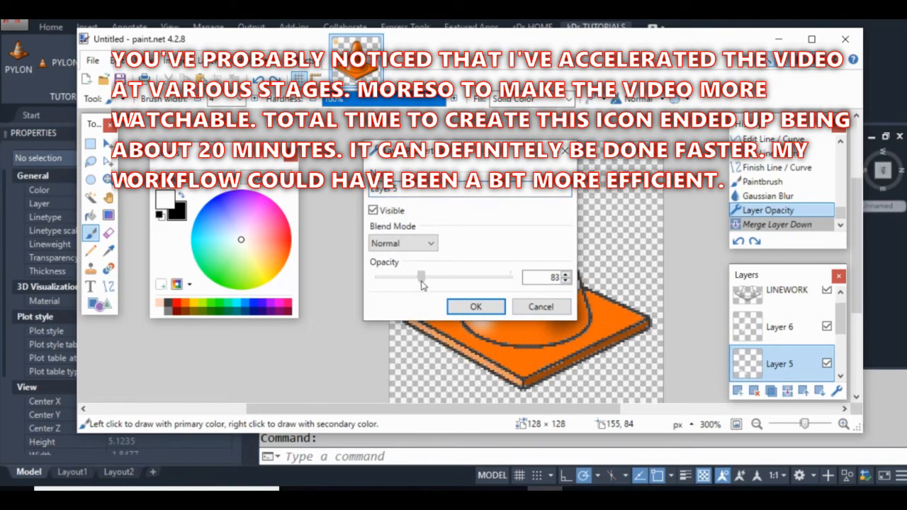
left_click(475, 306)
Lower the opacity of Layer 6, which holds the cone's highlight strip, to roughly three quarters.
left_click(779, 327)
double_click(779, 326)
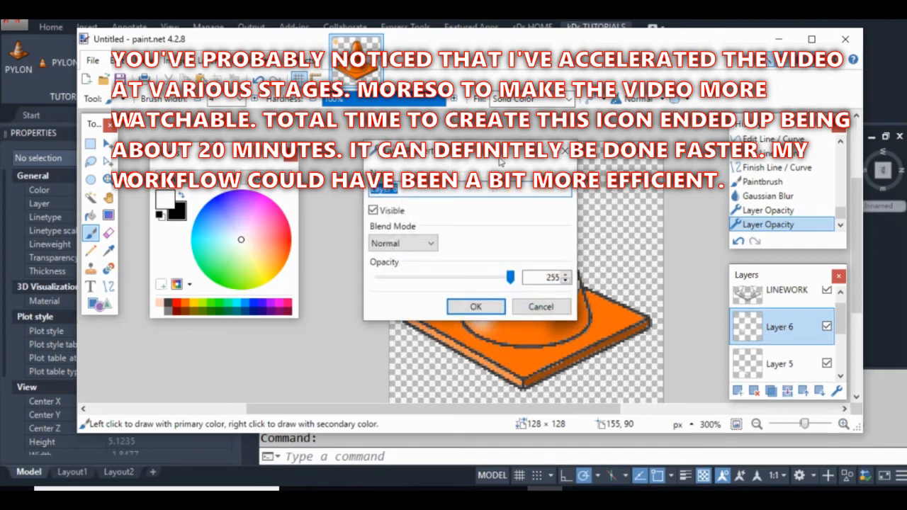
left_click_drag(502, 162, 350, 108)
left_click_drag(360, 225, 327, 225)
left_click(335, 255)
Erase the stray white specks near the base's left corner on Layer 6 and Layer 5 with the Eraser.
scroll(435, 301, "up", 6)
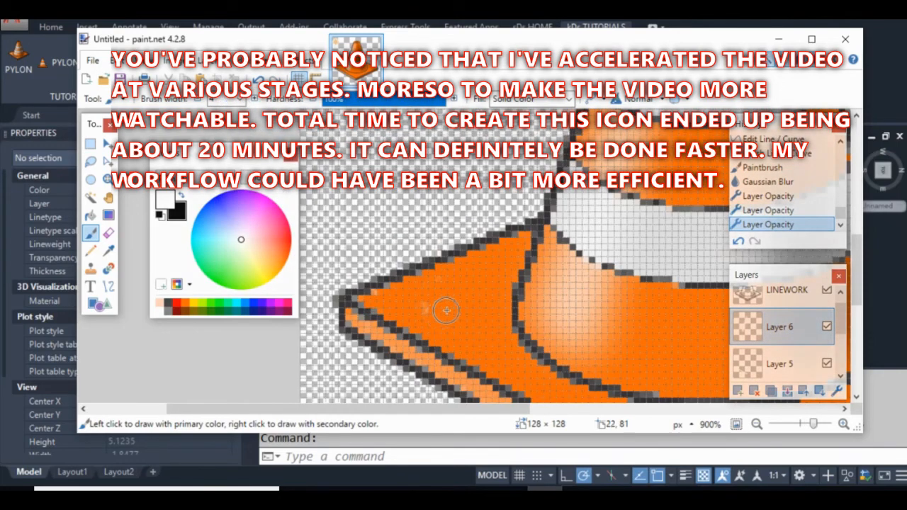
scroll(460, 312, "down", 1)
left_click(109, 232)
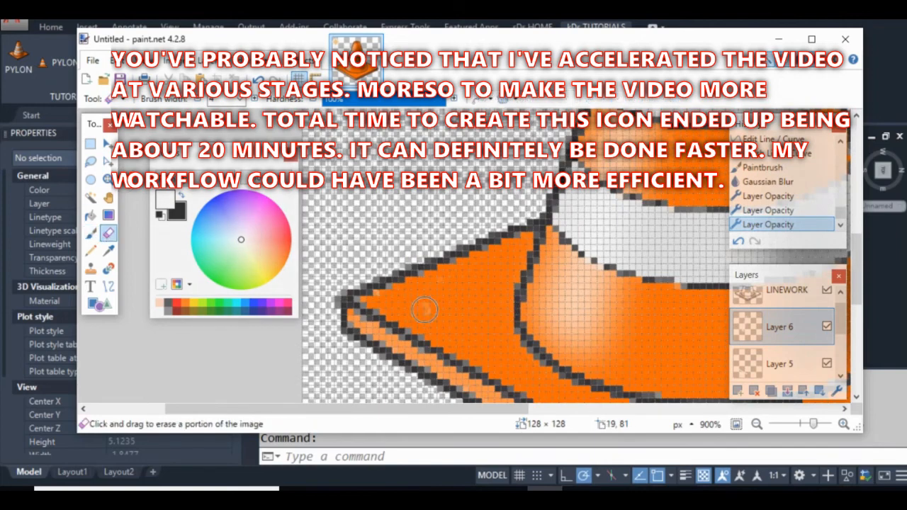
left_click(429, 309)
left_click(440, 283)
left_click(780, 364)
left_click(426, 300)
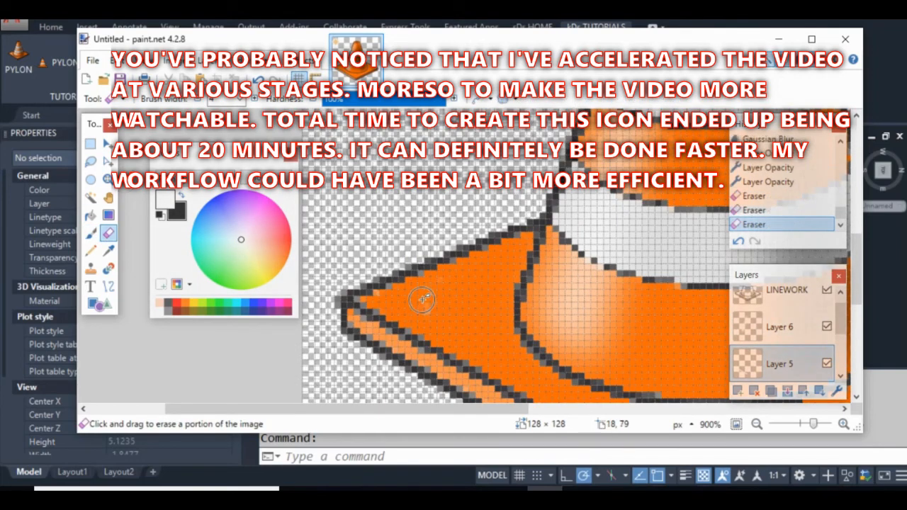
Add a new layer above the LINEWORK layer.
scroll(438, 246, "down", 5)
scroll(434, 245, "down", 3)
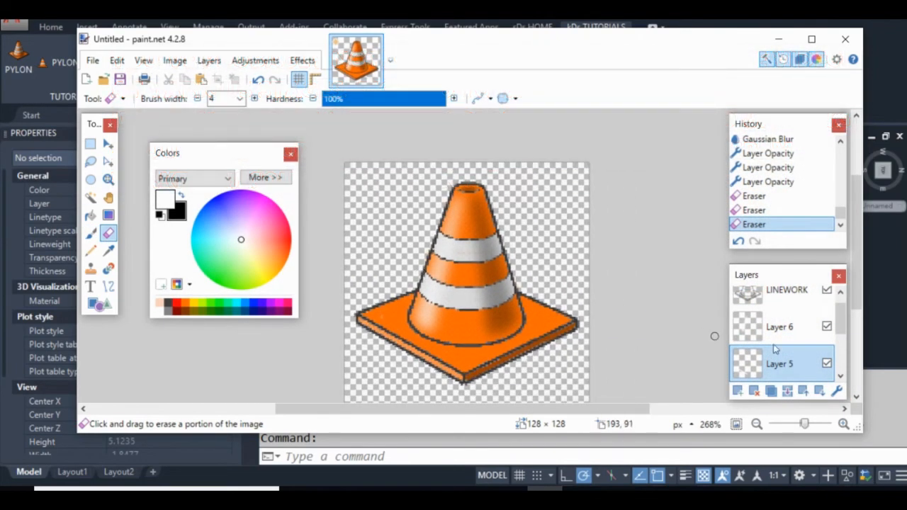
left_click_drag(844, 324, 843, 309)
left_click(786, 304)
left_click(737, 391)
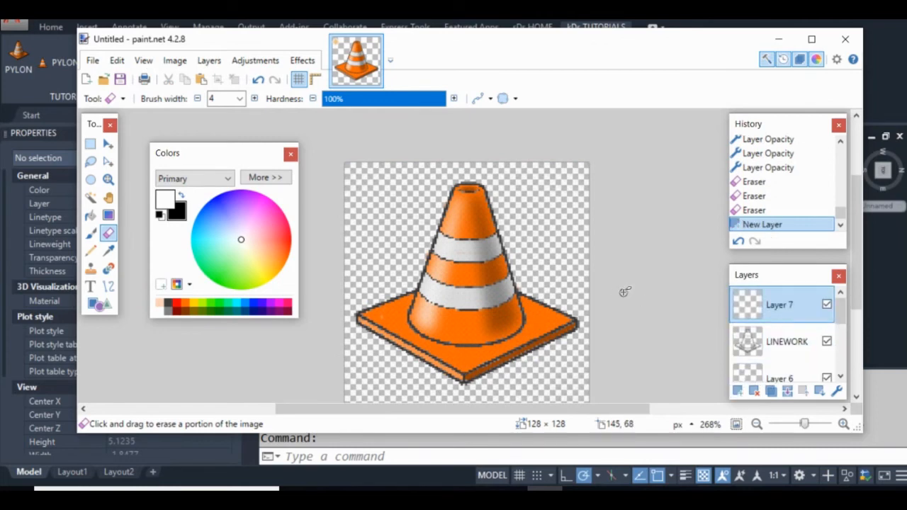
Try resizing the image to 32 × 32 pixels to preview the icon, and undo the resize.
scroll(515, 222, "down", 7)
scroll(510, 220, "up", 3)
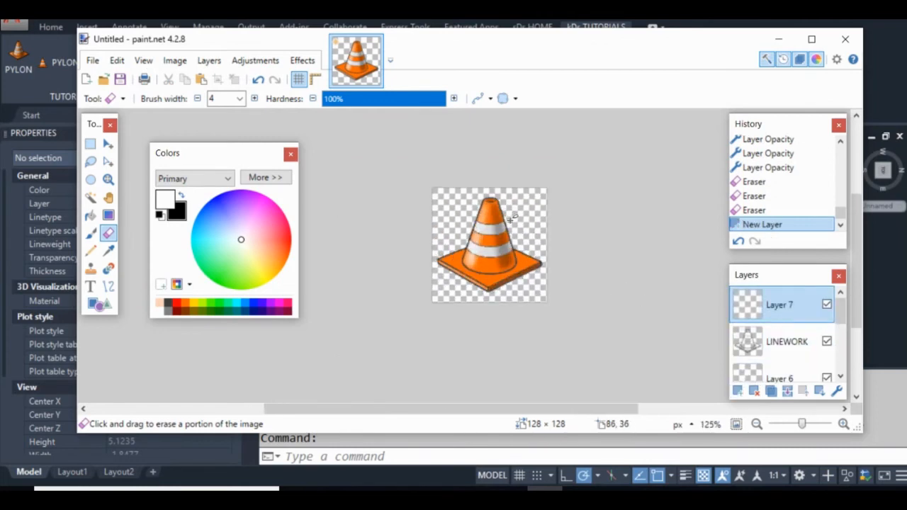
scroll(511, 235, "up", 3)
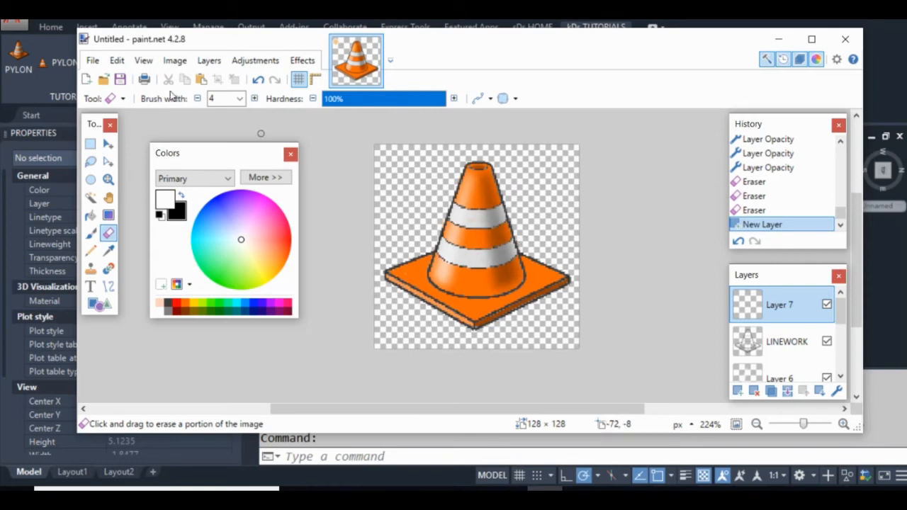
left_click(175, 61)
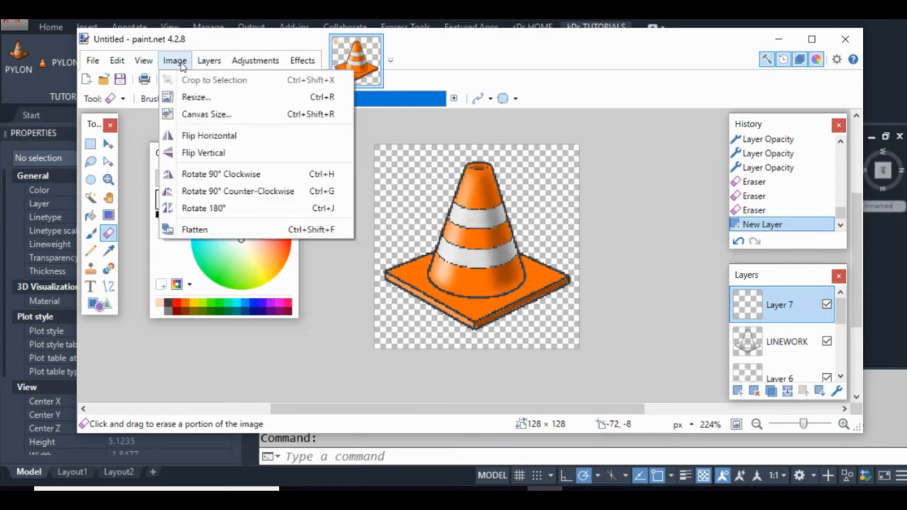
left_click(201, 98)
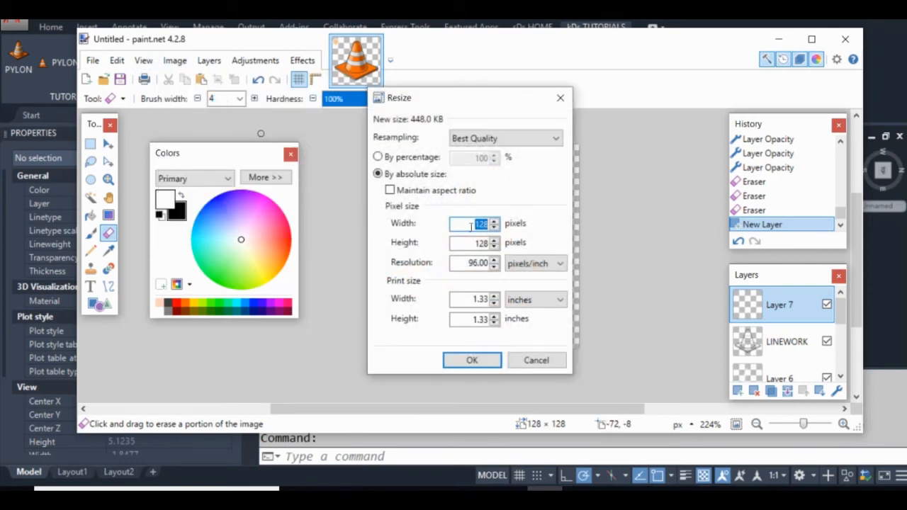
type("32")
key("Tab")
type("32")
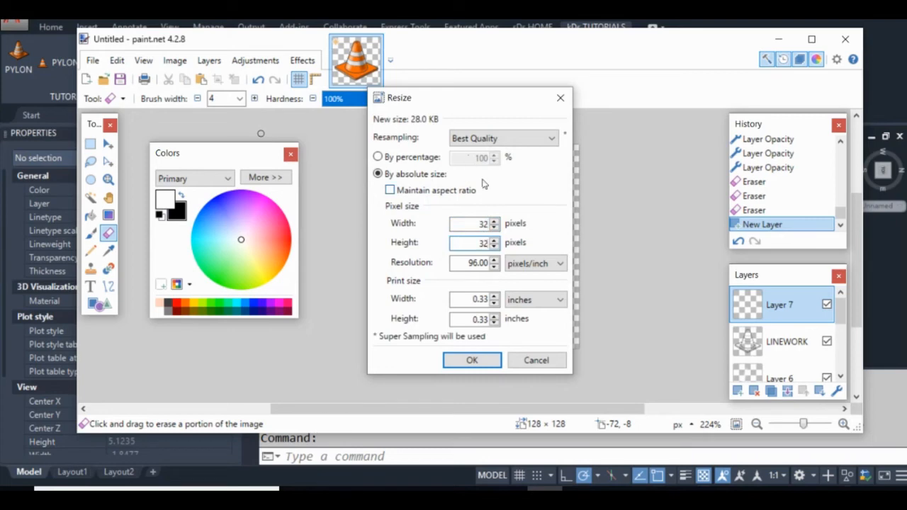
left_click(492, 359)
scroll(388, 153, "up", 1)
scroll(389, 152, "up", 3)
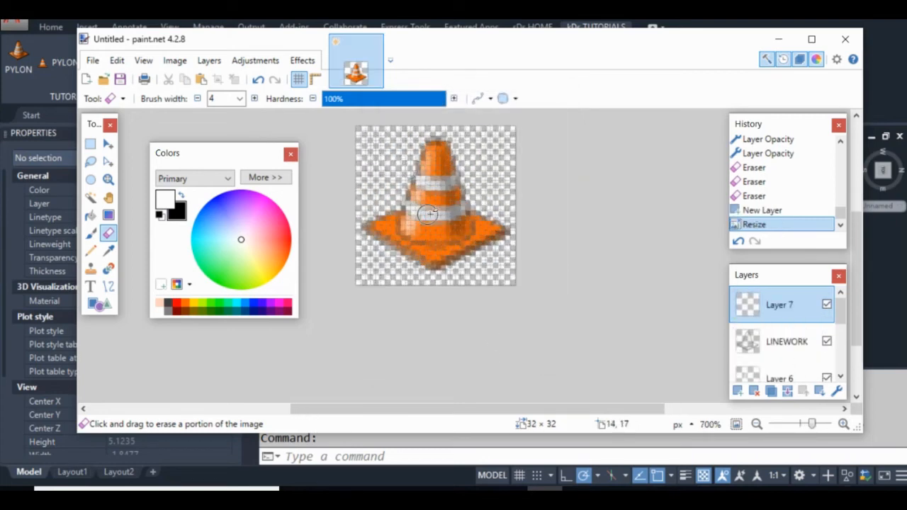
key("ctrl+z")
Trace the cone's sloping sides and top rim on Layer 7 with black Line/Curve strokes at width 2.
scroll(477, 205, "down", 4)
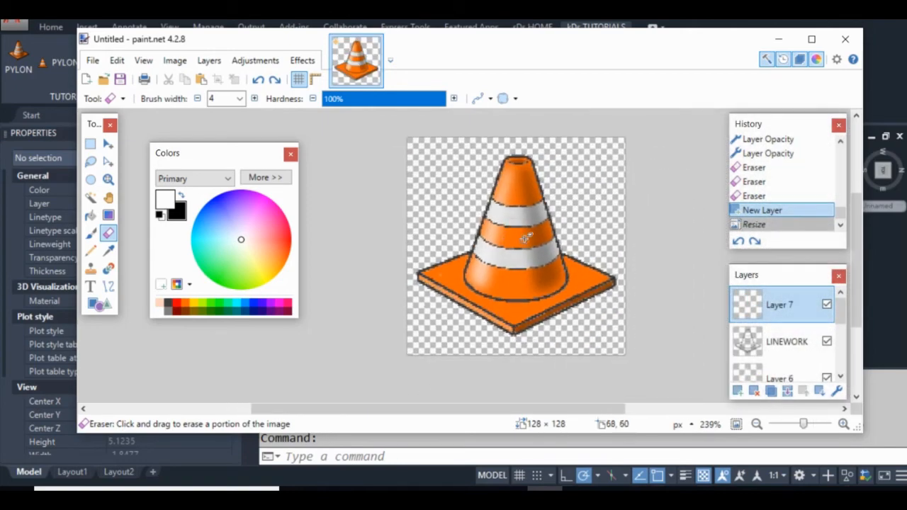
scroll(527, 233, "up", 3)
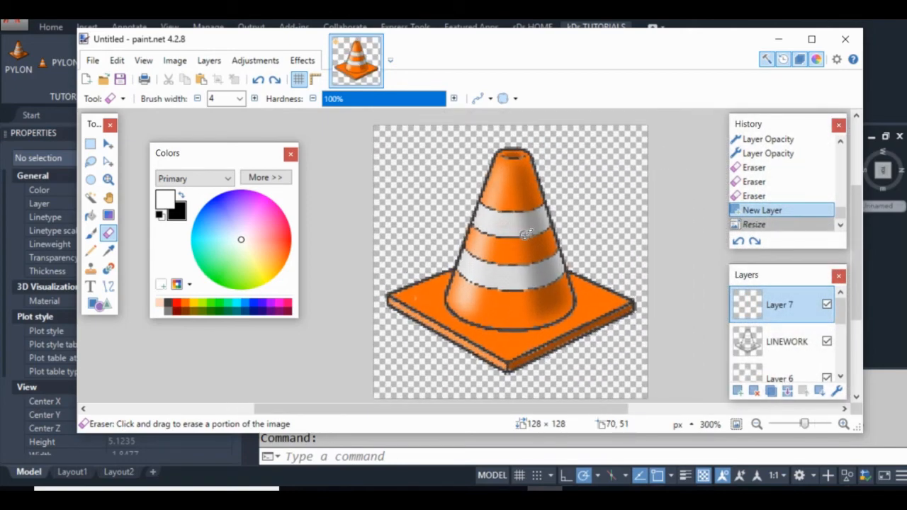
scroll(521, 241, "up", 1)
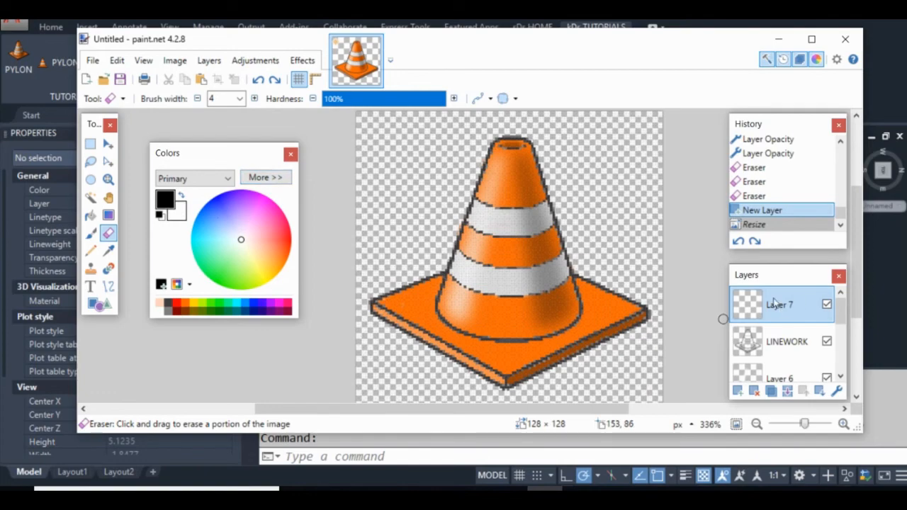
left_click(109, 286)
left_click(281, 98)
left_click(252, 124)
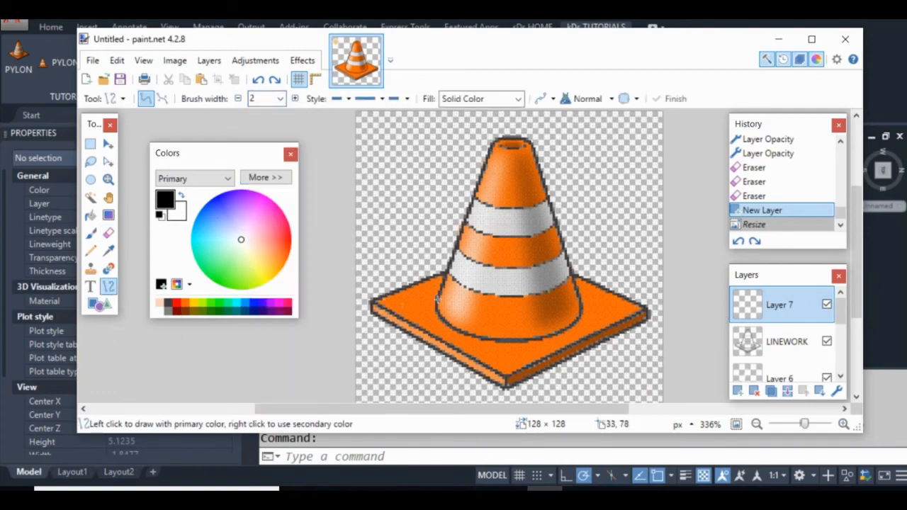
mouse_move(436, 299)
left_mouse_down()
mouse_move(496, 148)
mouse_move(562, 161)
left_mouse_up()
key("Return")
scroll(518, 127, "up", 5)
mouse_move(494, 162)
left_mouse_down()
mouse_move(495, 147)
mouse_move(525, 151)
mouse_move(610, 325)
mouse_move(605, 332)
mouse_move(450, 333)
mouse_move(484, 364)
left_mouse_up()
key("Return")
Try tracing the cone's curved bottom edge as one black curve, and undo it.
scroll(553, 165, "down", 5)
key("Return")
left_click_drag(555, 332, 570, 368)
left_click_drag(484, 367, 485, 367)
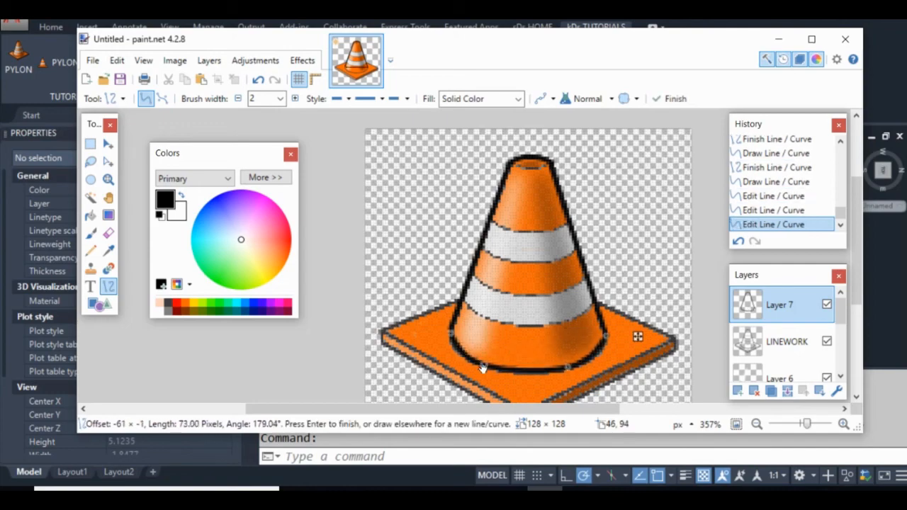
key("ctrl+z")
key("ctrl+z")
key("ctrl+z")
key("ctrl+z")
Trace the cone's curved bottom edge on Layer 7 with black width 2 curves bent to follow the linework.
left_click_drag(470, 336, 535, 370)
mouse_move(477, 344)
left_mouse_down()
mouse_move(463, 353)
mouse_move(500, 369)
mouse_move(606, 336)
left_mouse_up()
key("Return")
left_click_drag(582, 348, 592, 360)
left_click_drag(559, 360, 561, 374)
key("Return")
Trace the base's outer edges, upper front edges and short front corner edge on Layer 7 with black width 2 lines.
left_click_drag(495, 355, 498, 267)
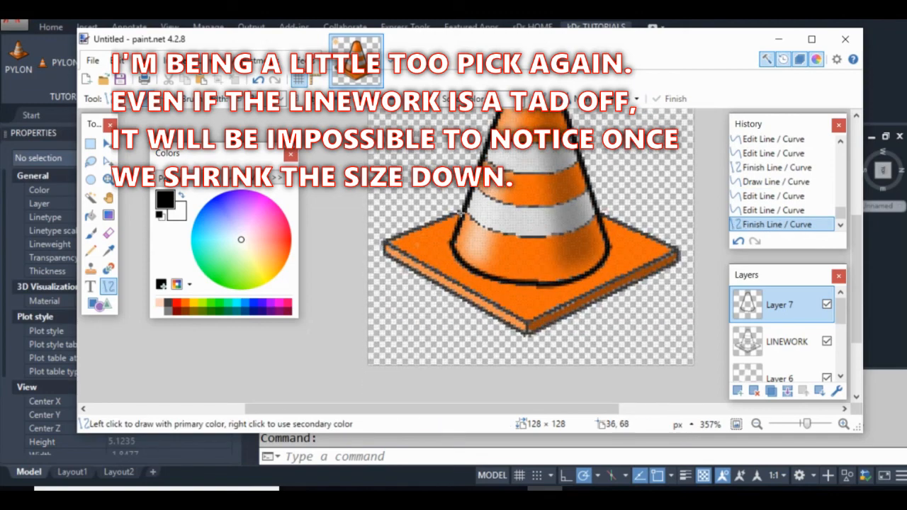
mouse_move(462, 211)
left_mouse_down()
mouse_move(386, 238)
mouse_move(385, 258)
mouse_move(525, 337)
mouse_move(685, 267)
mouse_move(678, 262)
left_mouse_up()
key("Return")
key("Return")
key("Return")
key("Return")
mouse_move(678, 263)
left_mouse_down()
mouse_move(677, 250)
mouse_move(599, 214)
mouse_move(524, 321)
mouse_move(386, 241)
left_mouse_up()
key("Return")
key("Return")
key("Return")
key("Return")
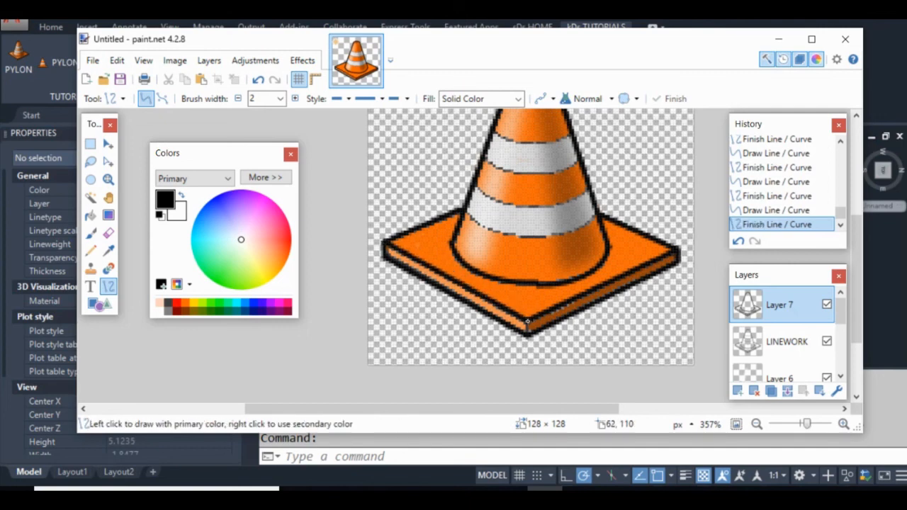
left_click_drag(528, 321, 527, 341)
key("Return")
Resize the image to 32 × 32 pixels with Best Quality resampling.
scroll(525, 252, "down", 5)
scroll(531, 227, "up", 2)
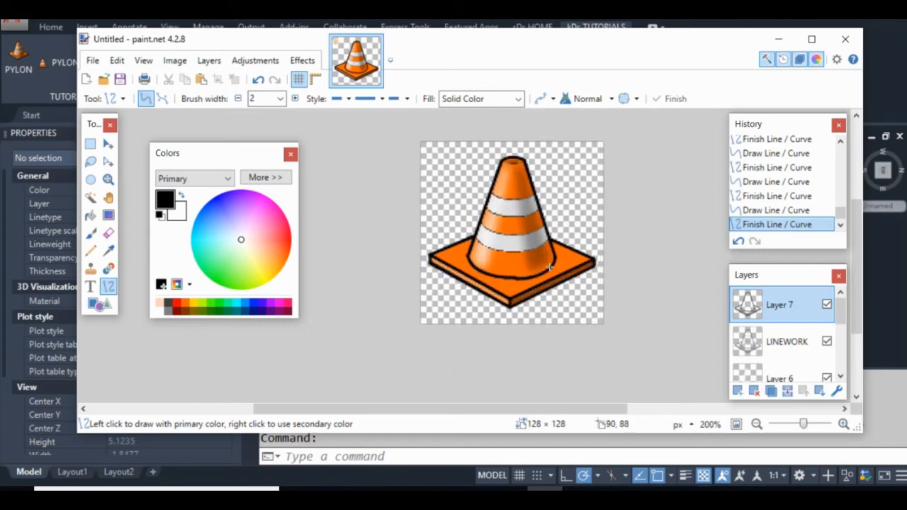
left_click(175, 61)
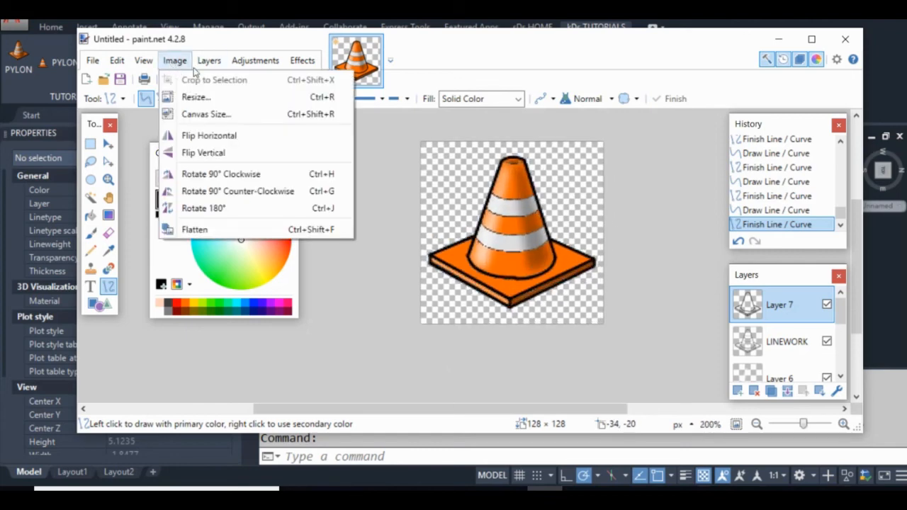
left_click(192, 97)
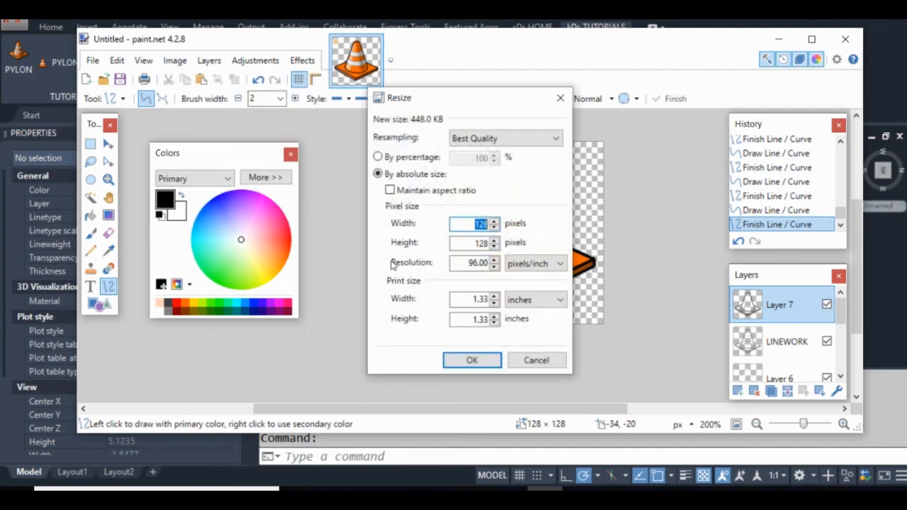
type("32")
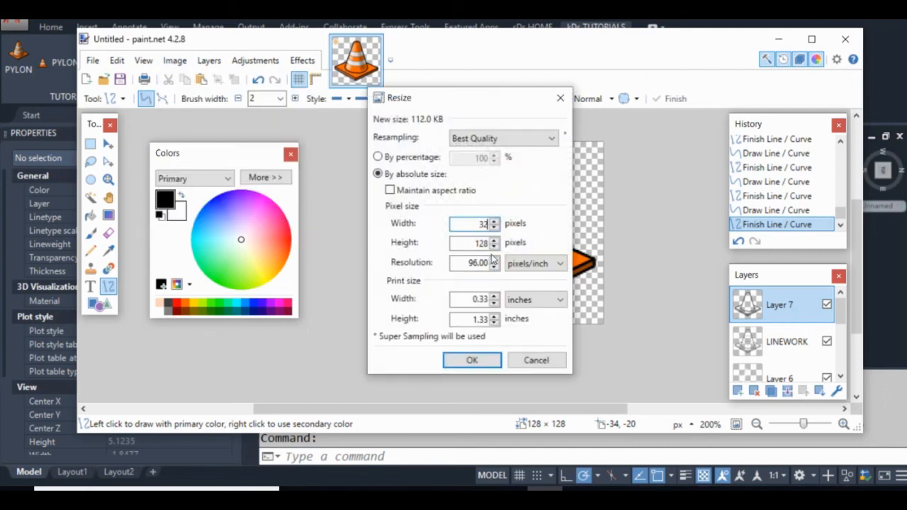
key("Tab")
type("32")
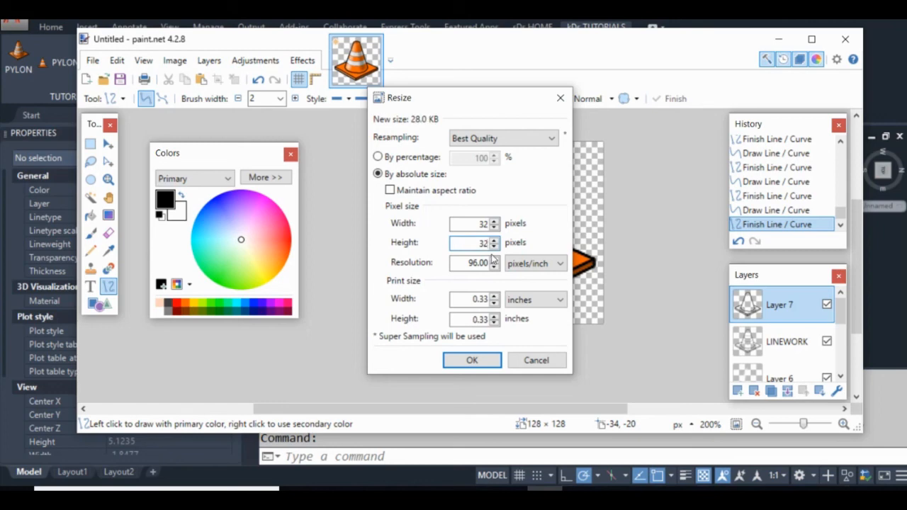
left_click(488, 360)
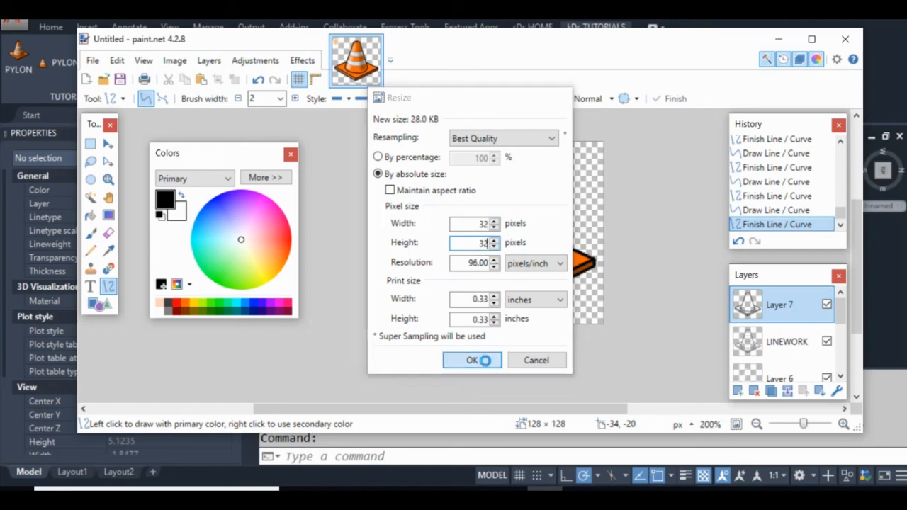
Examine the 32 × 32 cone icon at actual size and at several magnifications to judge how legible it is.
scroll(437, 151, "up", 13)
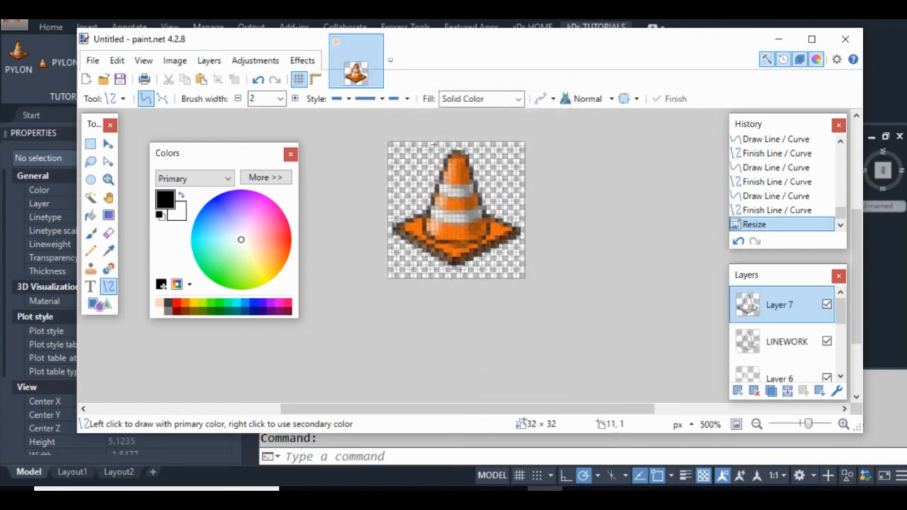
left_click_drag(445, 173, 490, 218)
scroll(491, 218, "down", 11)
scroll(494, 216, "down", 4)
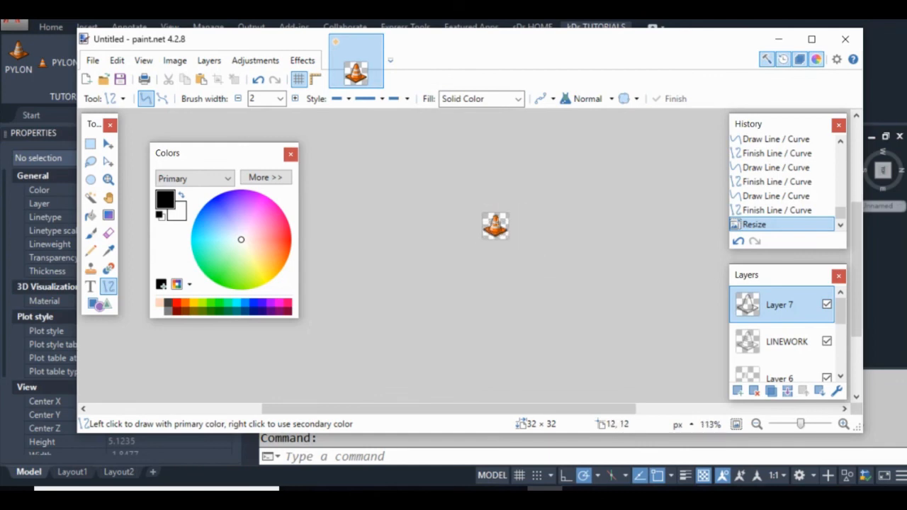
scroll(499, 223, "up", 4)
scroll(499, 223, "down", 3)
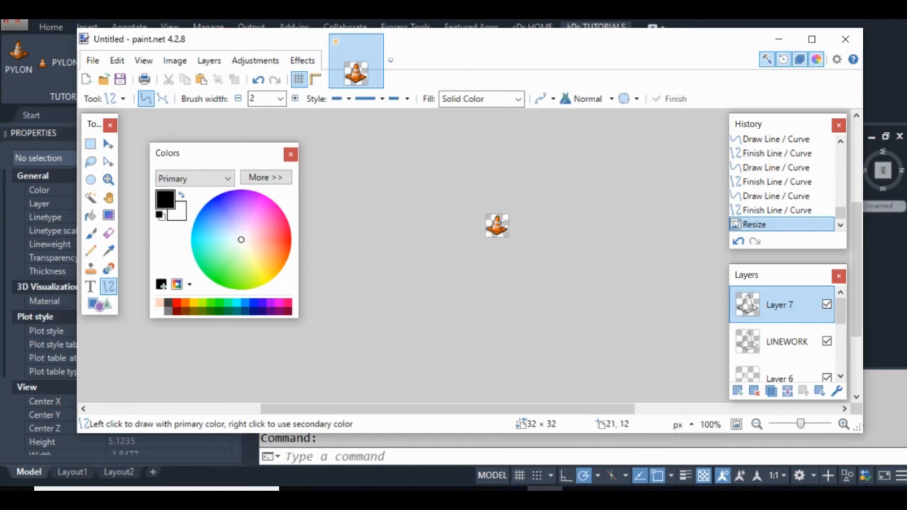
scroll(503, 221, "up", 5)
scroll(489, 234, "down", 1)
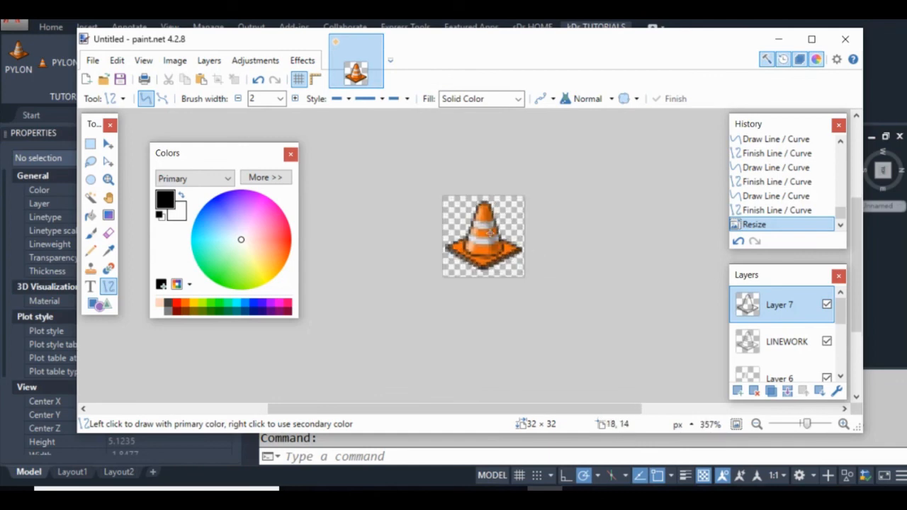
scroll(485, 221, "up", 2)
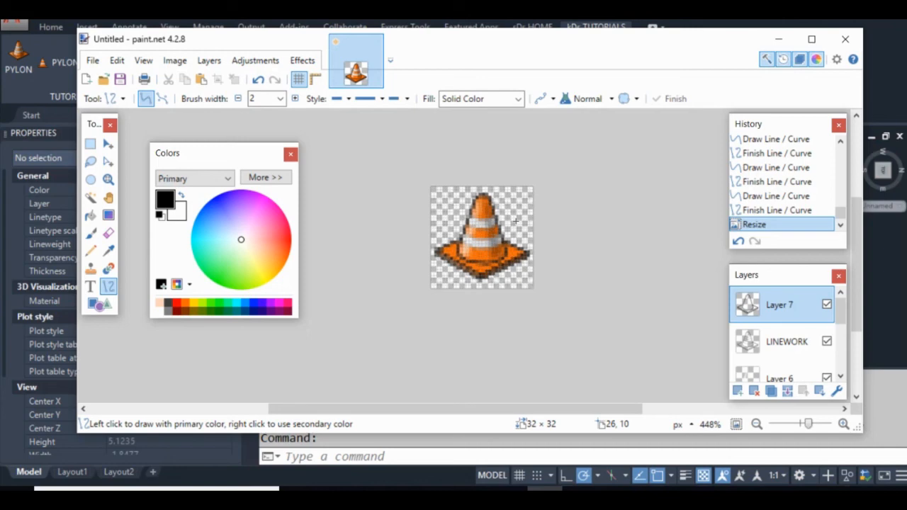
scroll(500, 221, "up", 4)
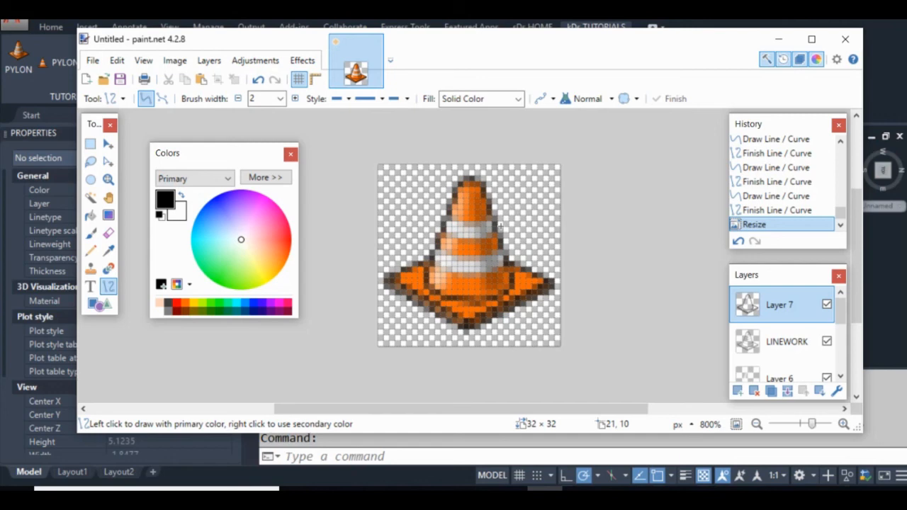
scroll(500, 225, "down", 2)
scroll(498, 227, "up", 2)
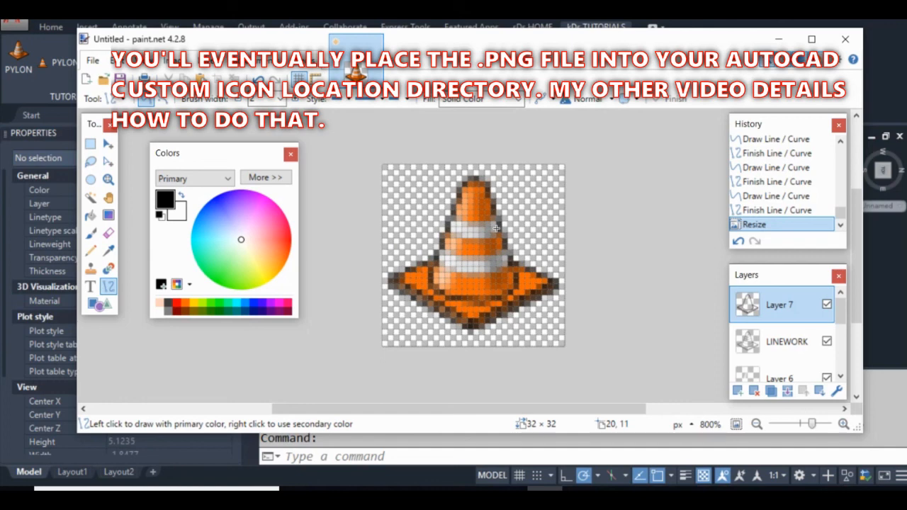
scroll(495, 227, "down", 4)
left_click_drag(521, 230, 507, 244)
scroll(492, 248, "up", 1)
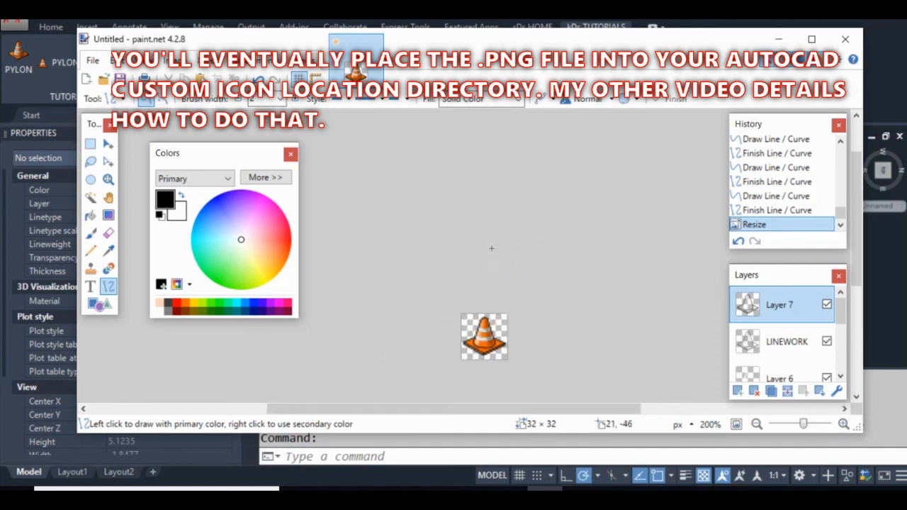
left_click_drag(485, 340, 481, 296)
scroll(480, 298, "up", 2)
scroll(480, 297, "up", 1)
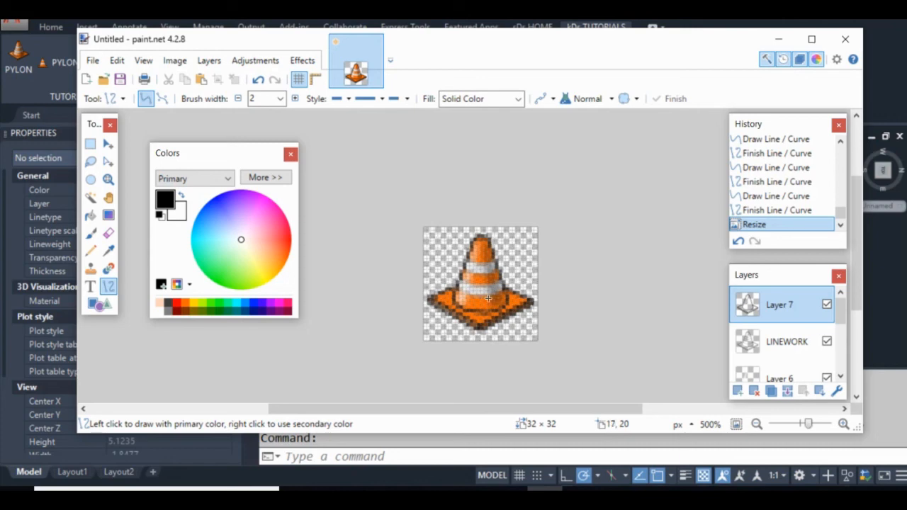
scroll(488, 299, "down", 1)
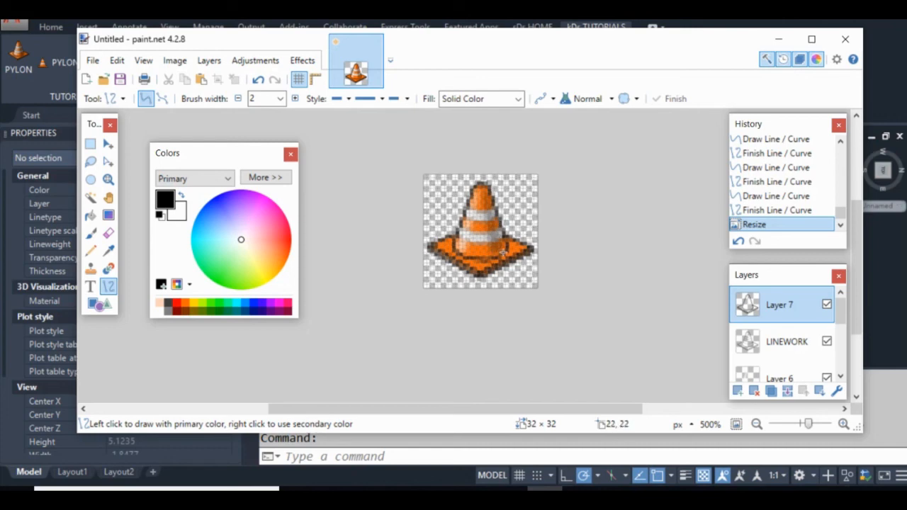
scroll(502, 249, "up", 1)
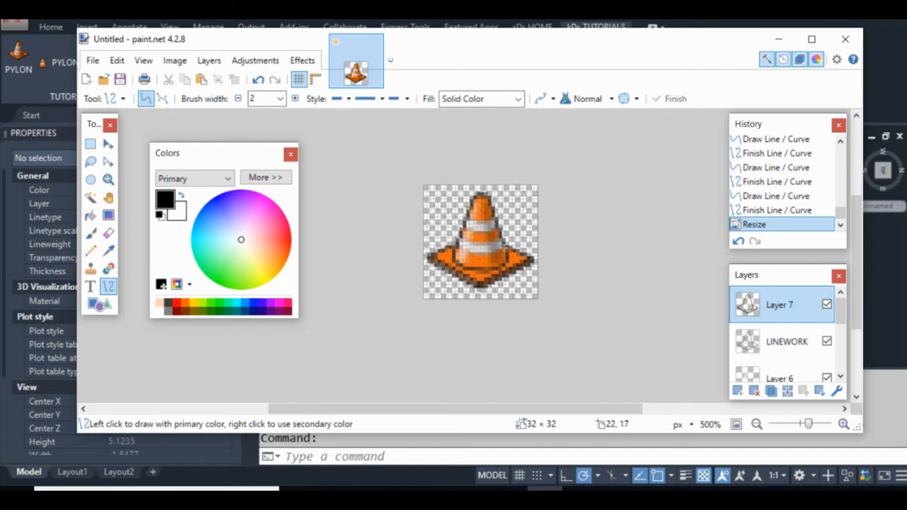